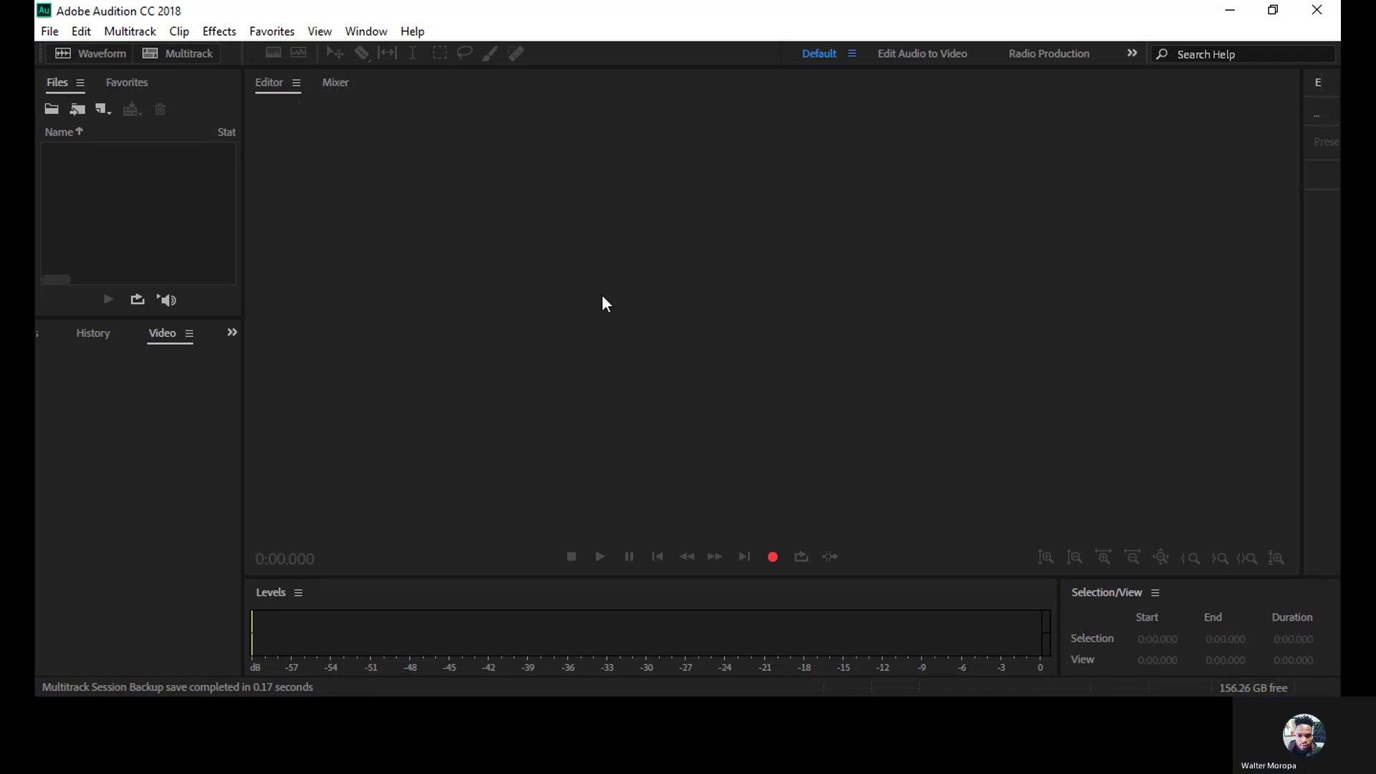
Step: Start a new multitrack session and name it "Soshanguve unemployment"
click(56, 32)
mouse_move(70, 54)
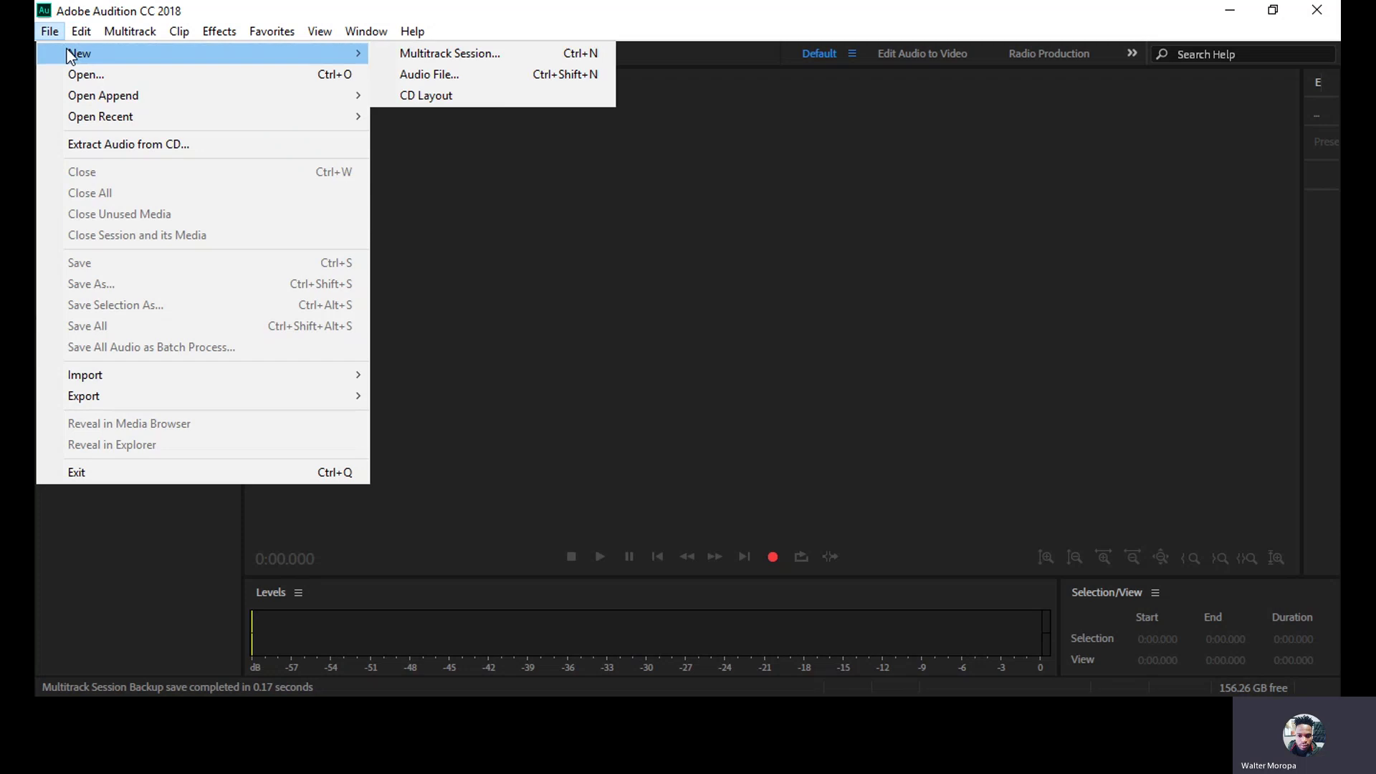
click(384, 54)
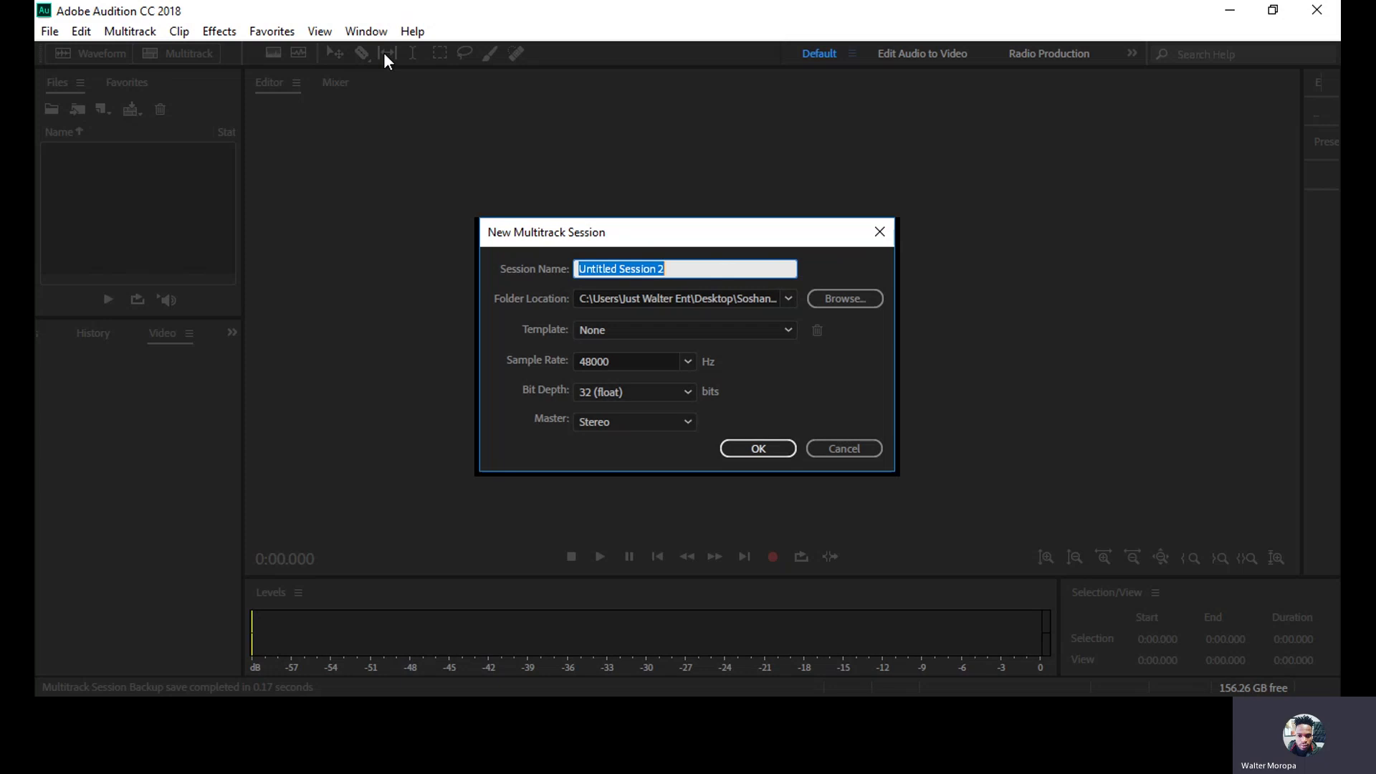
text(Soso)
key(BackSpace)
text(han)
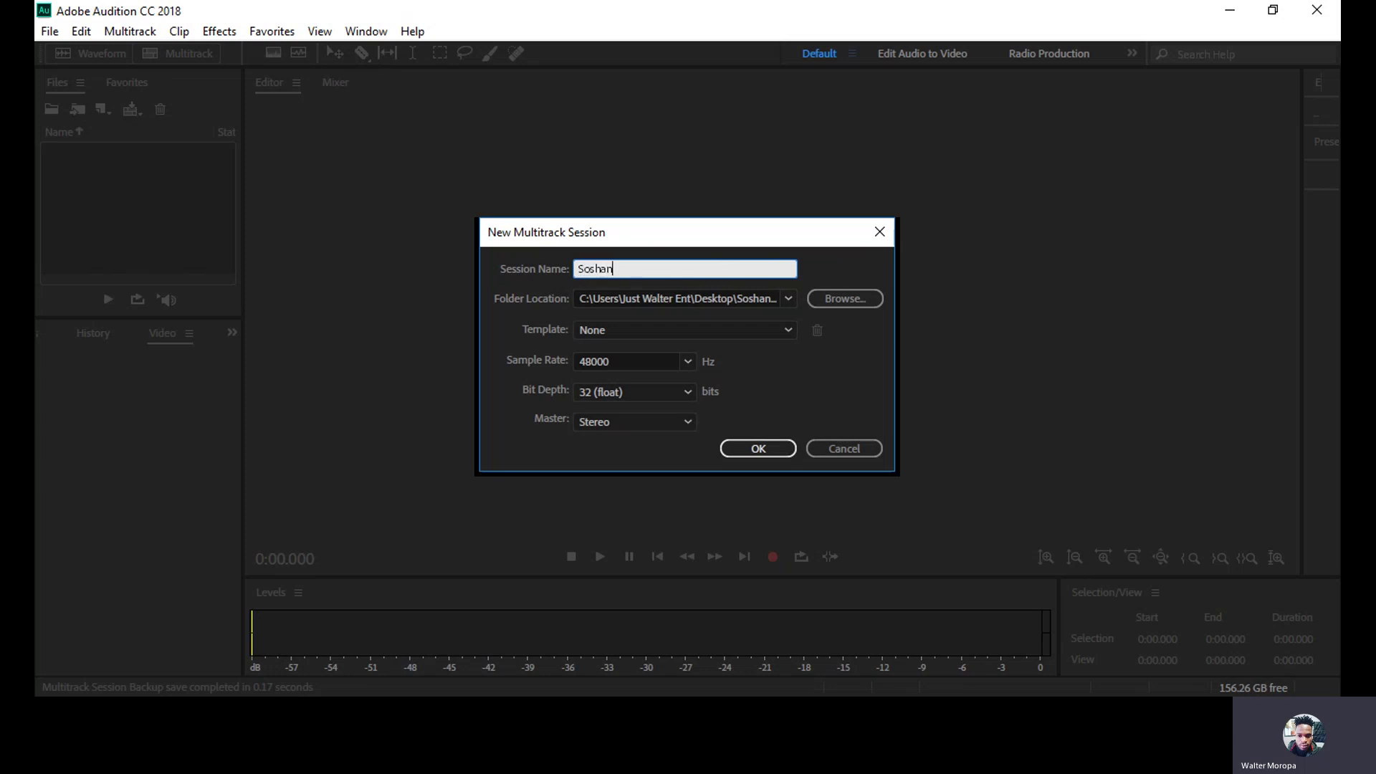
text(guve )
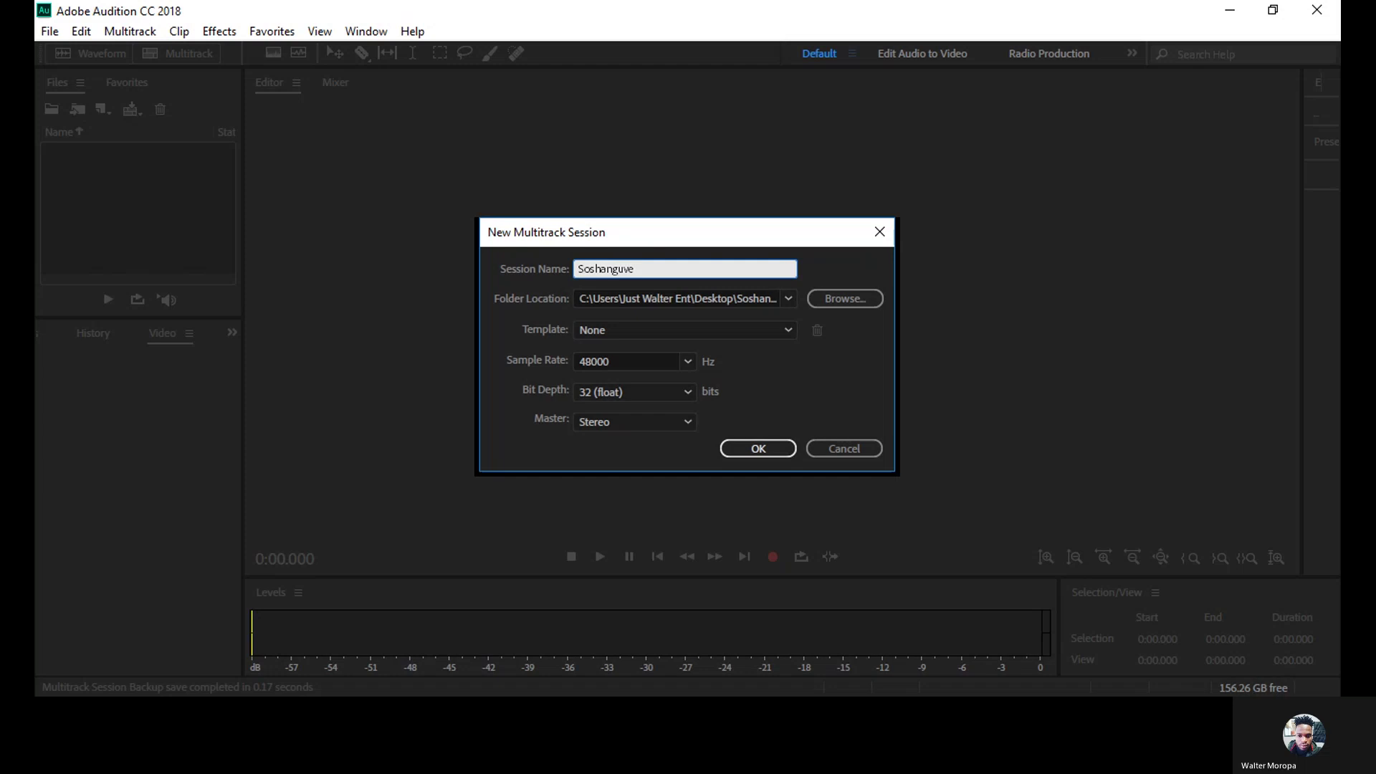
text(un)
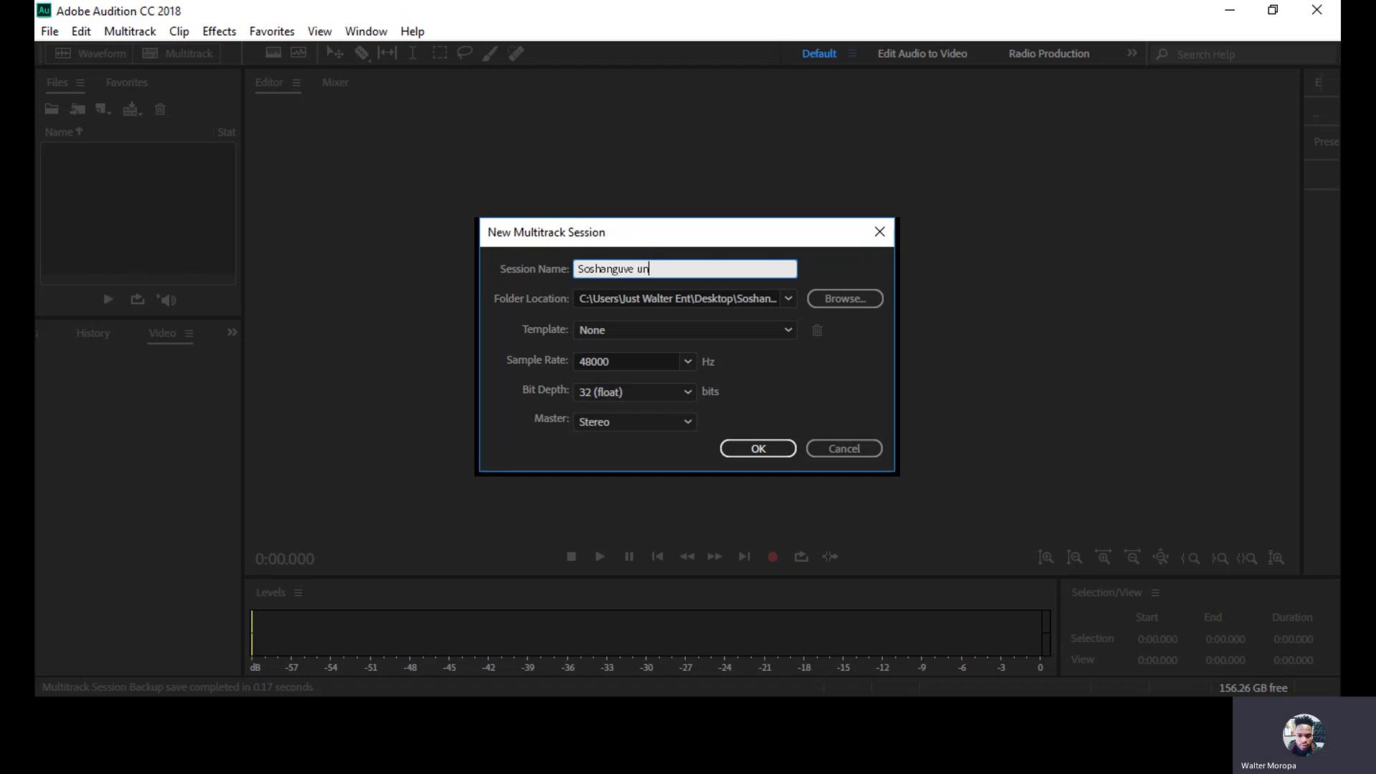
text(emplo)
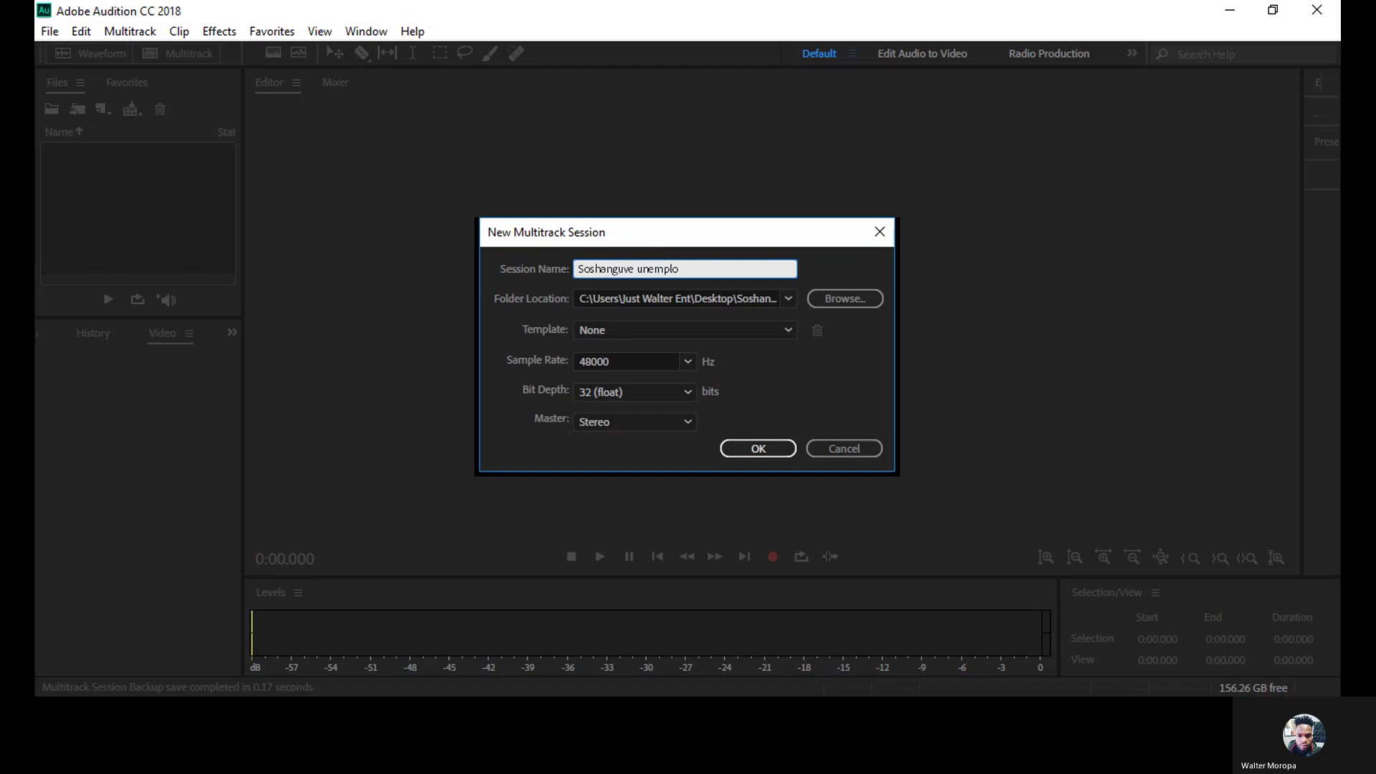
text(yment)
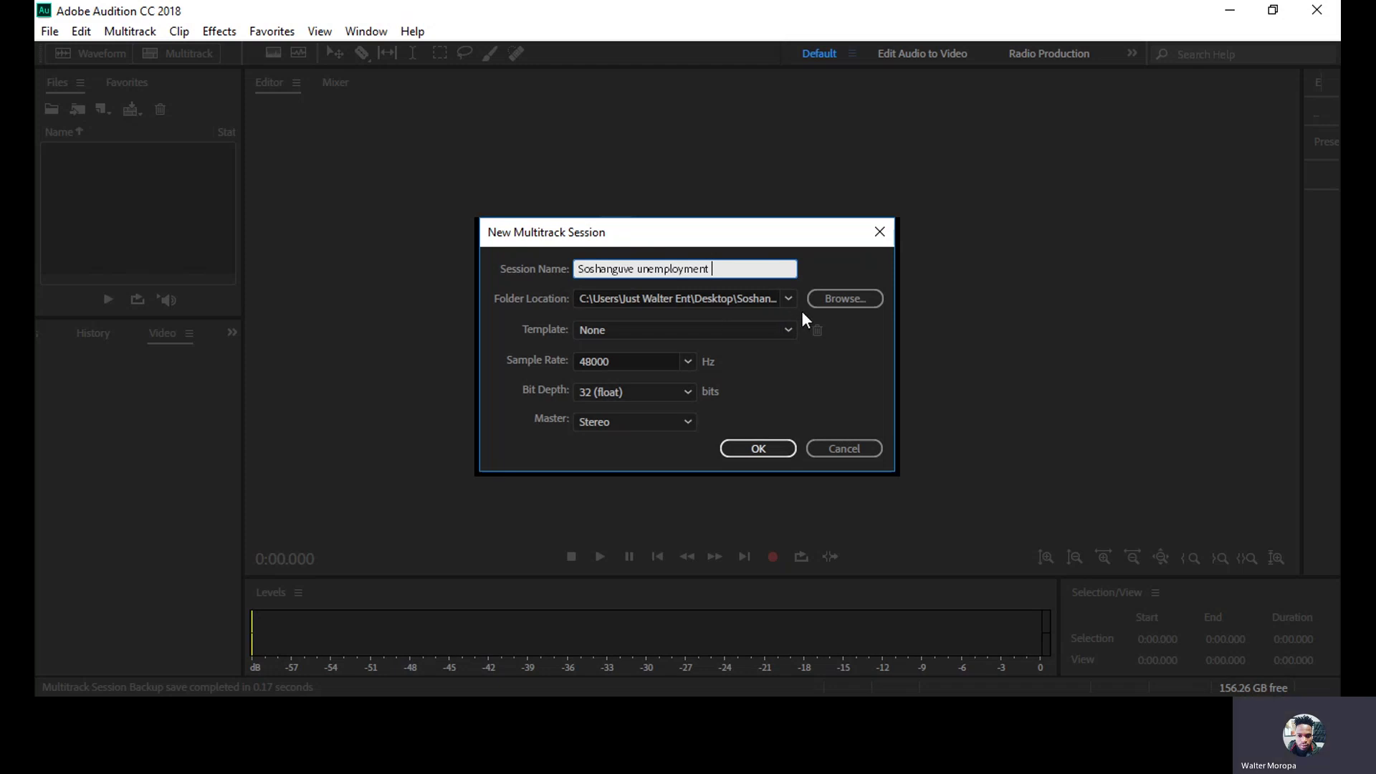
Step: Choose the Soshanguve lootings folder on the Desktop as the session location and create the session with the default audio settings
click(827, 304)
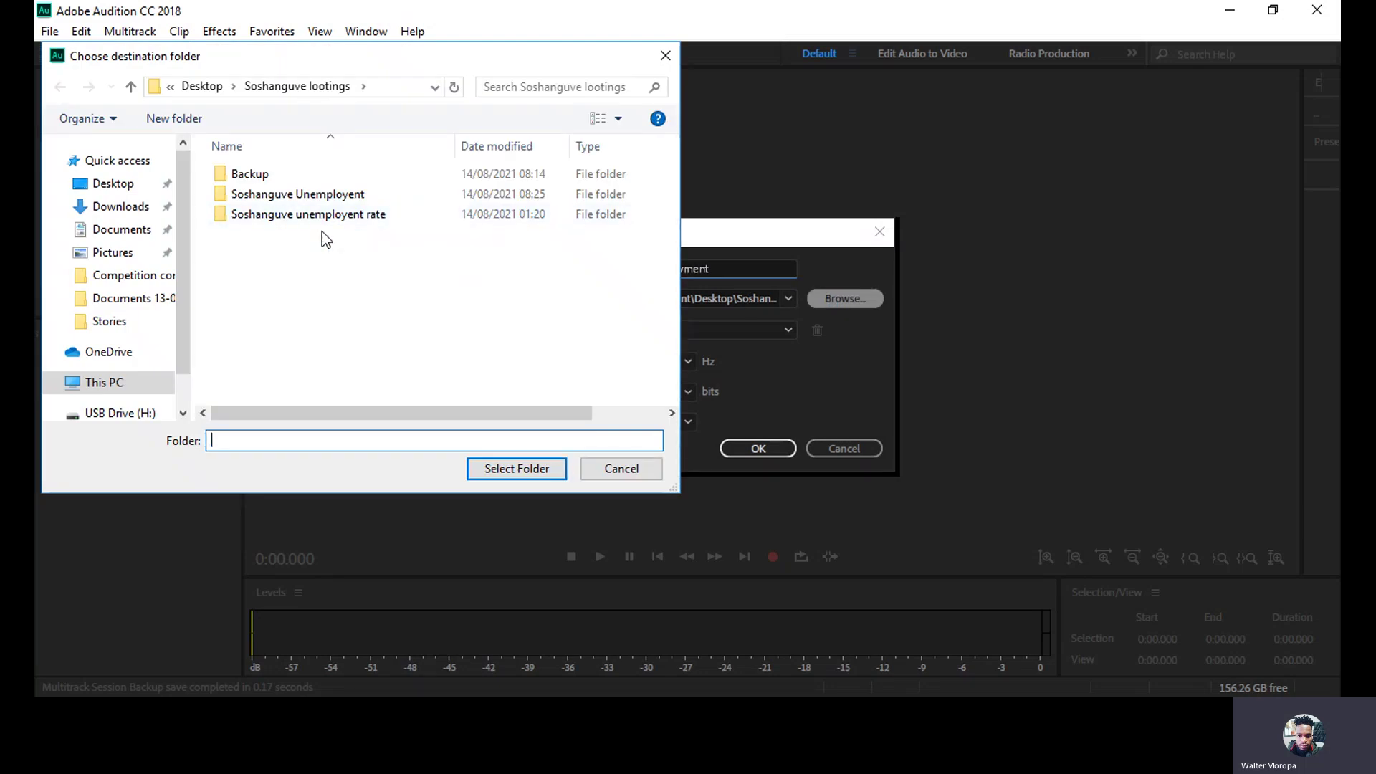
click(531, 469)
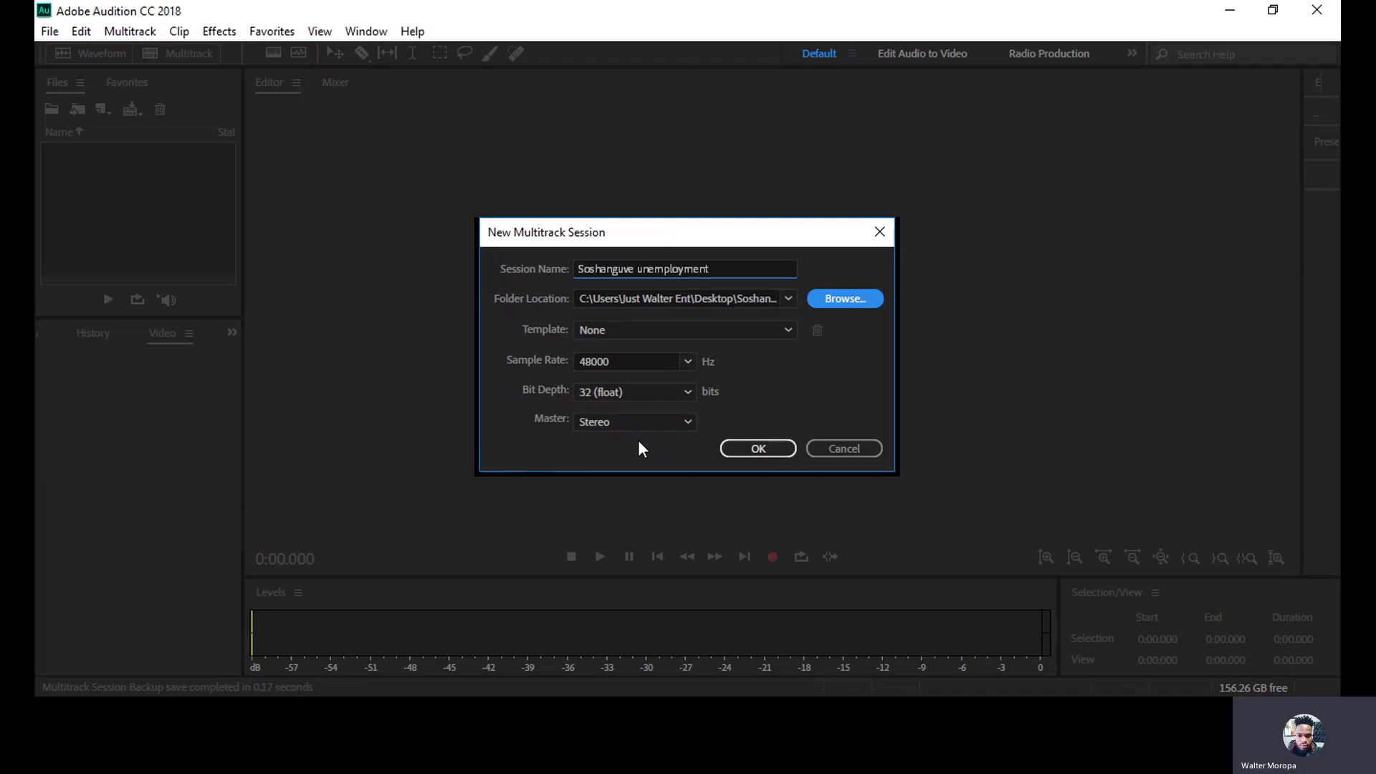
click(768, 451)
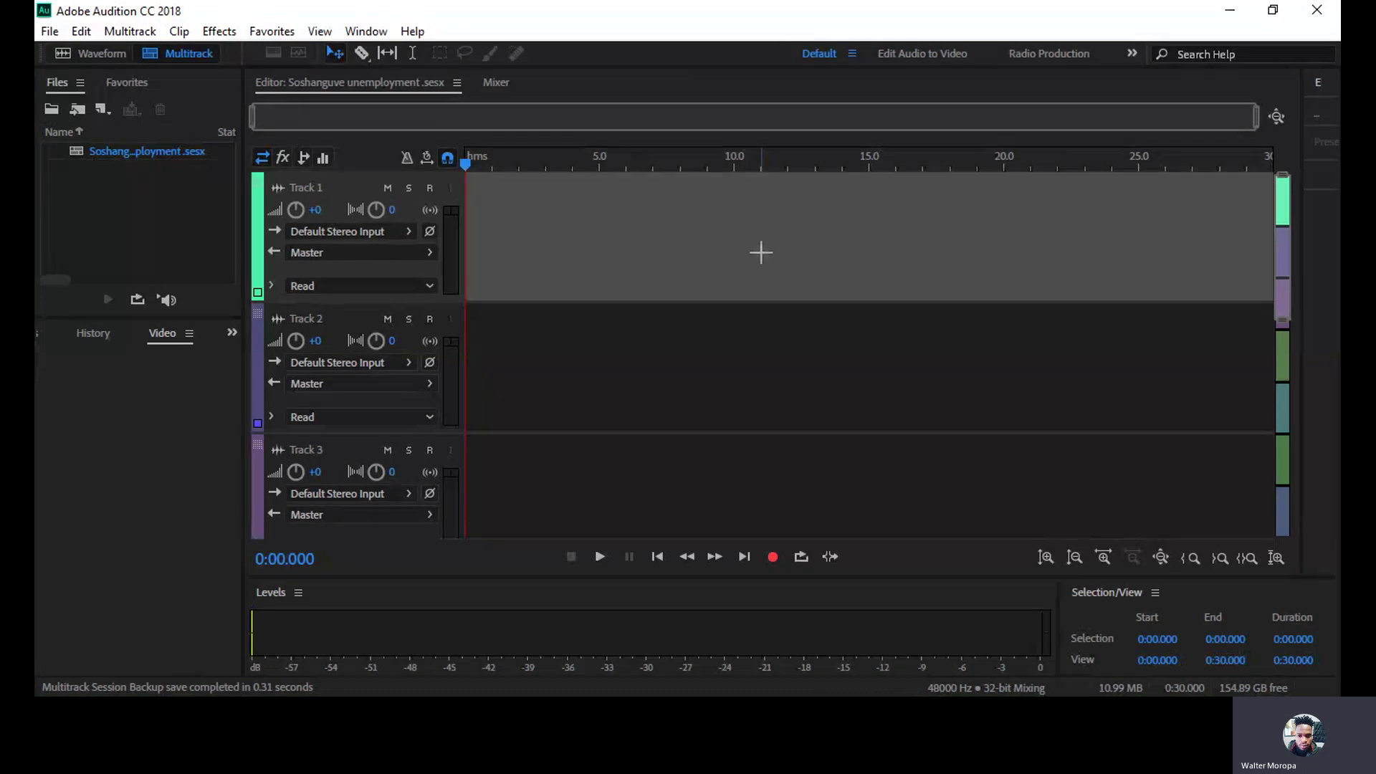
click(370, 59)
click(410, 49)
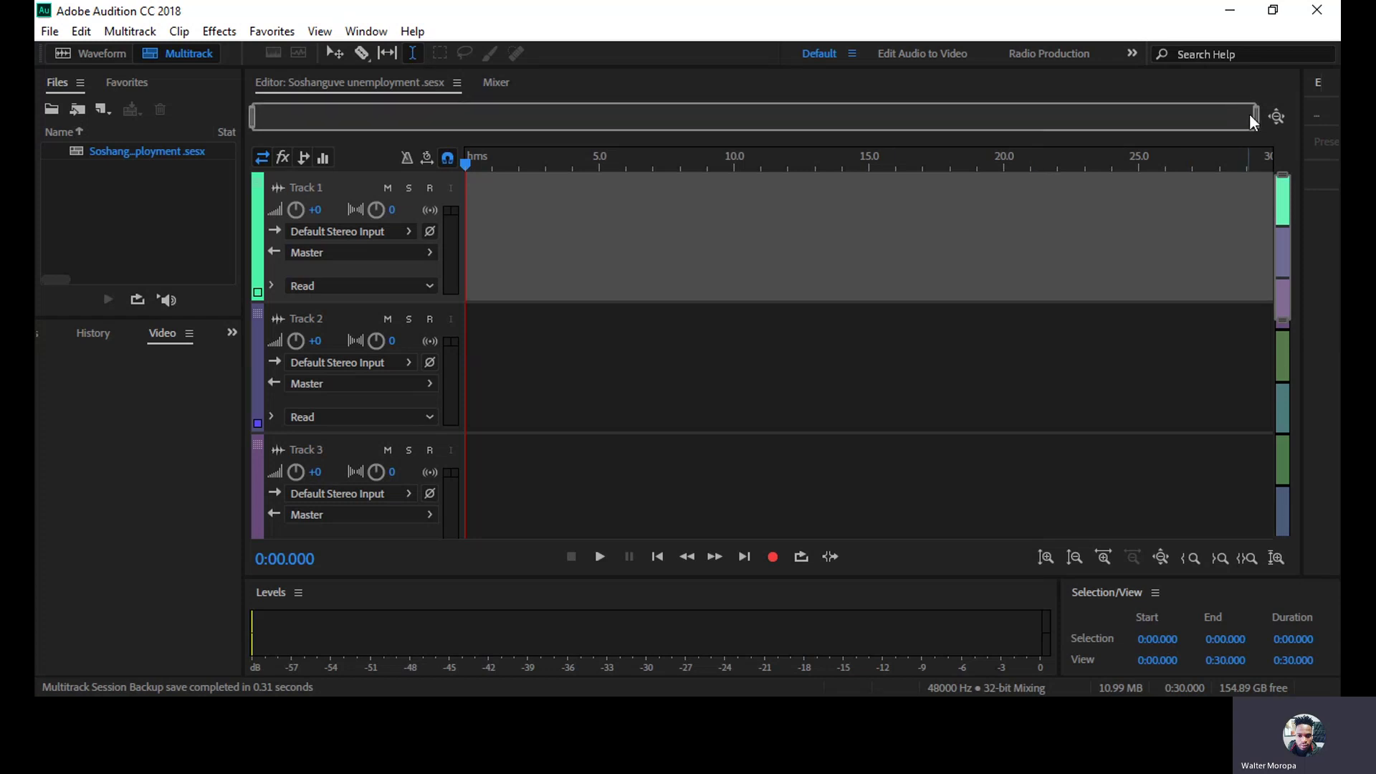
drag(1256, 116, 648, 129)
scroll(648, 129, down, 2)
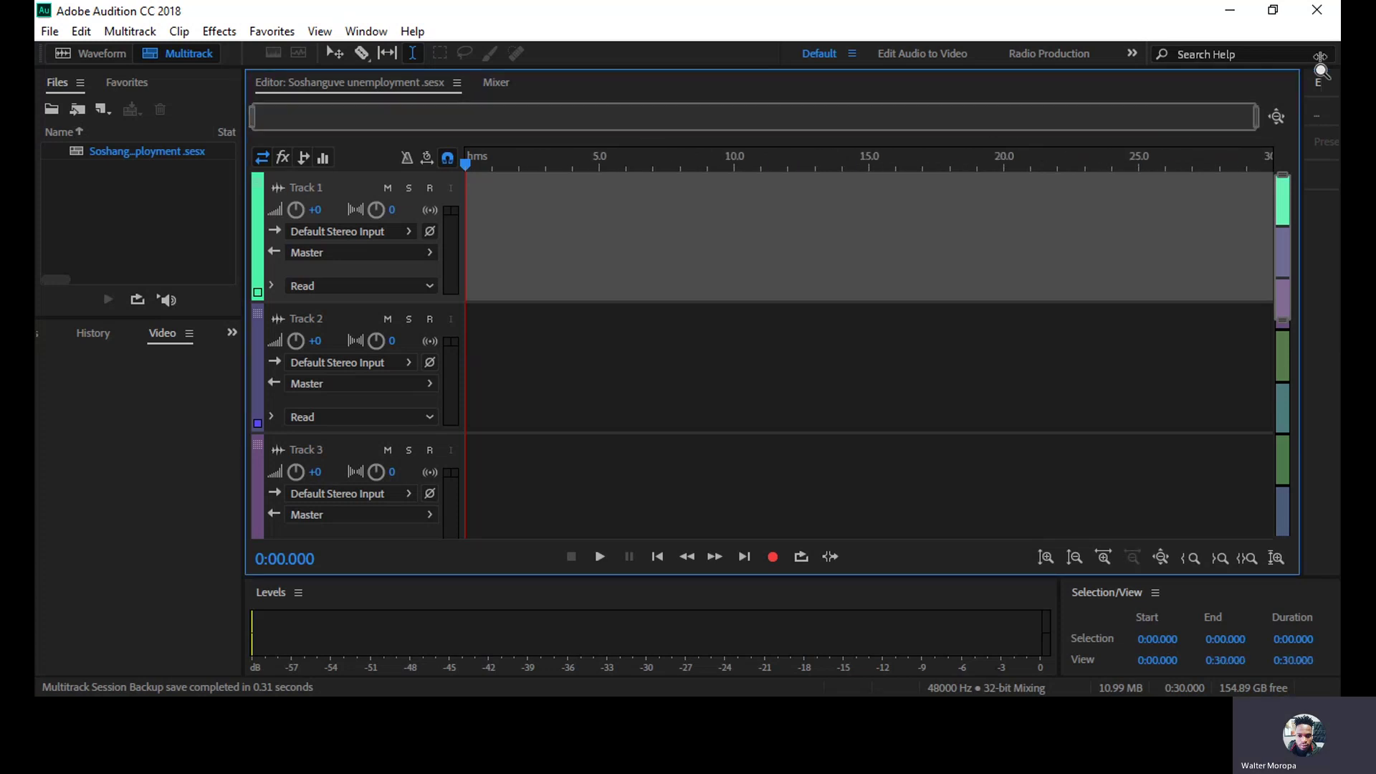
scroll(984, 122, up, 1)
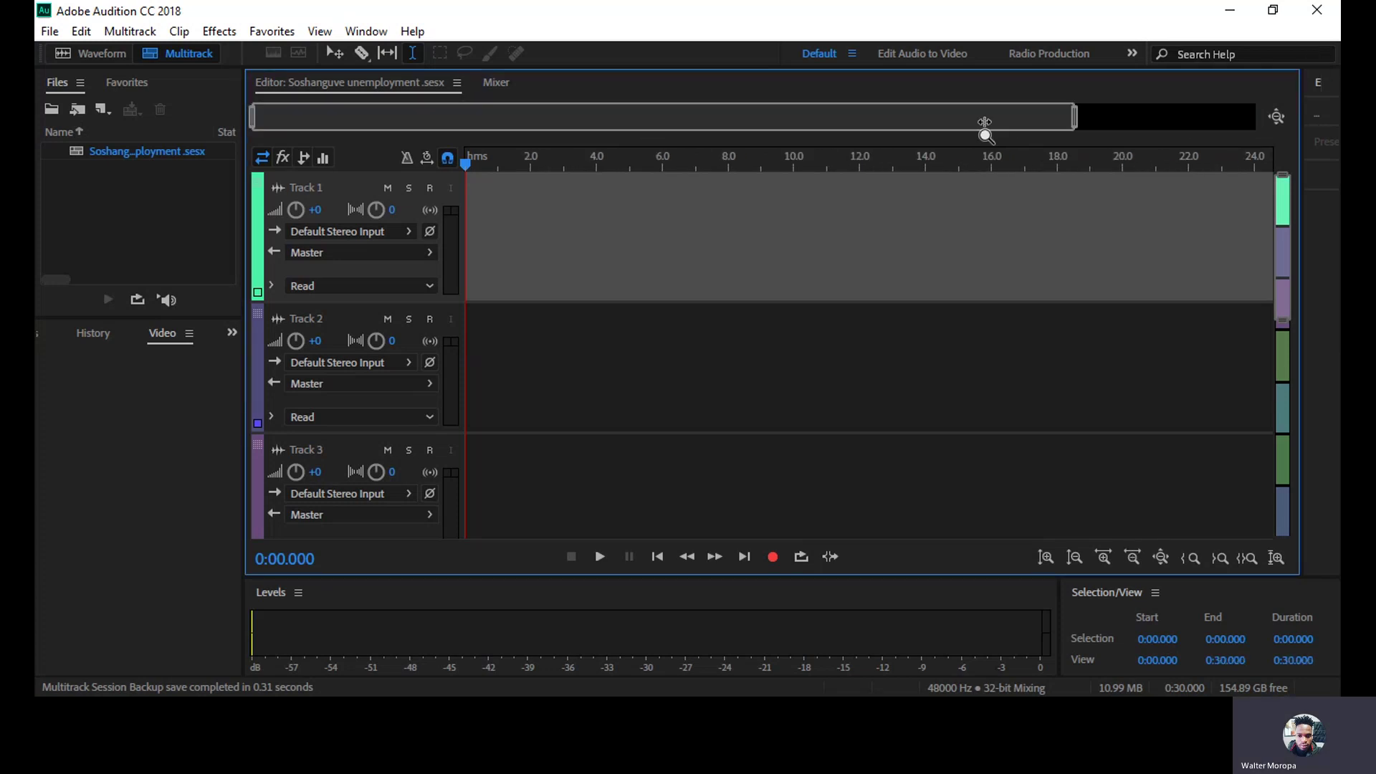
scroll(984, 121, down, 1)
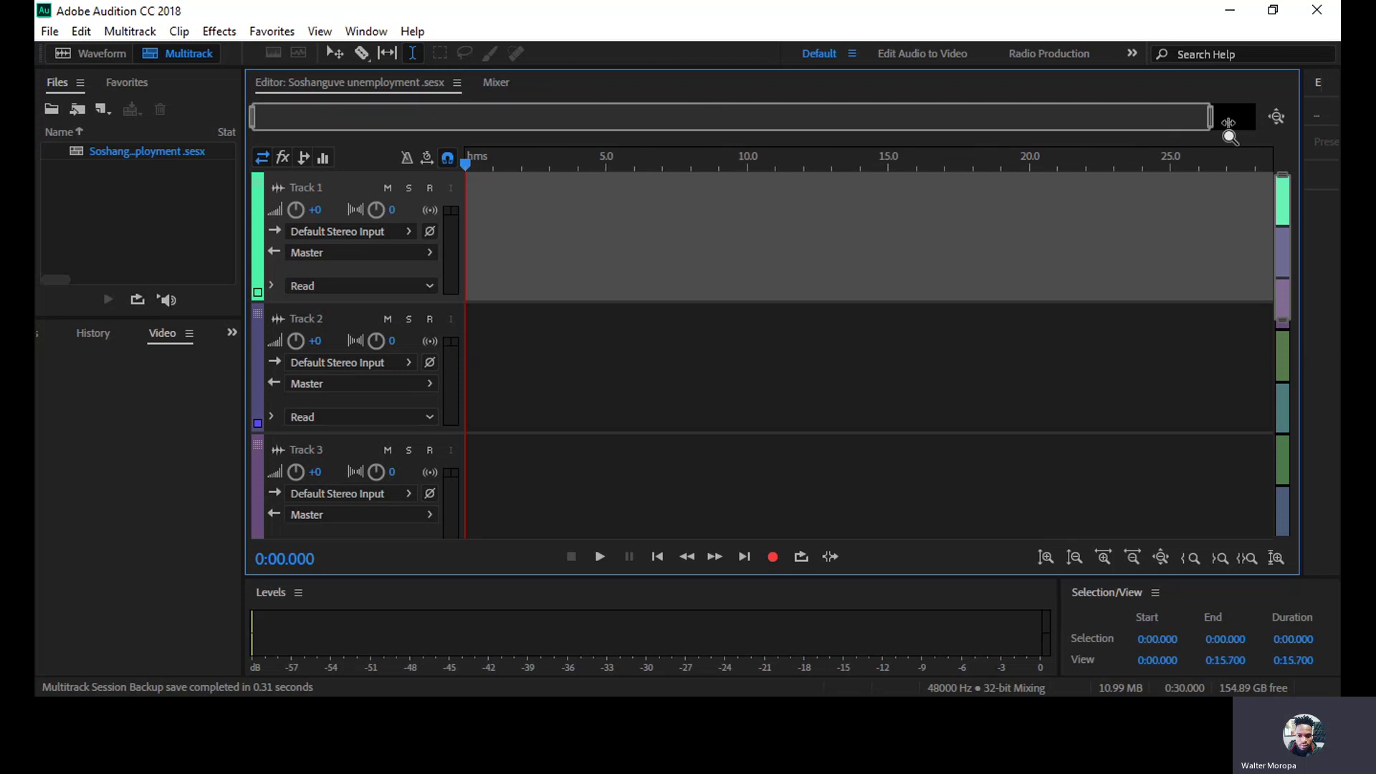
drag(1229, 125, 952, 139)
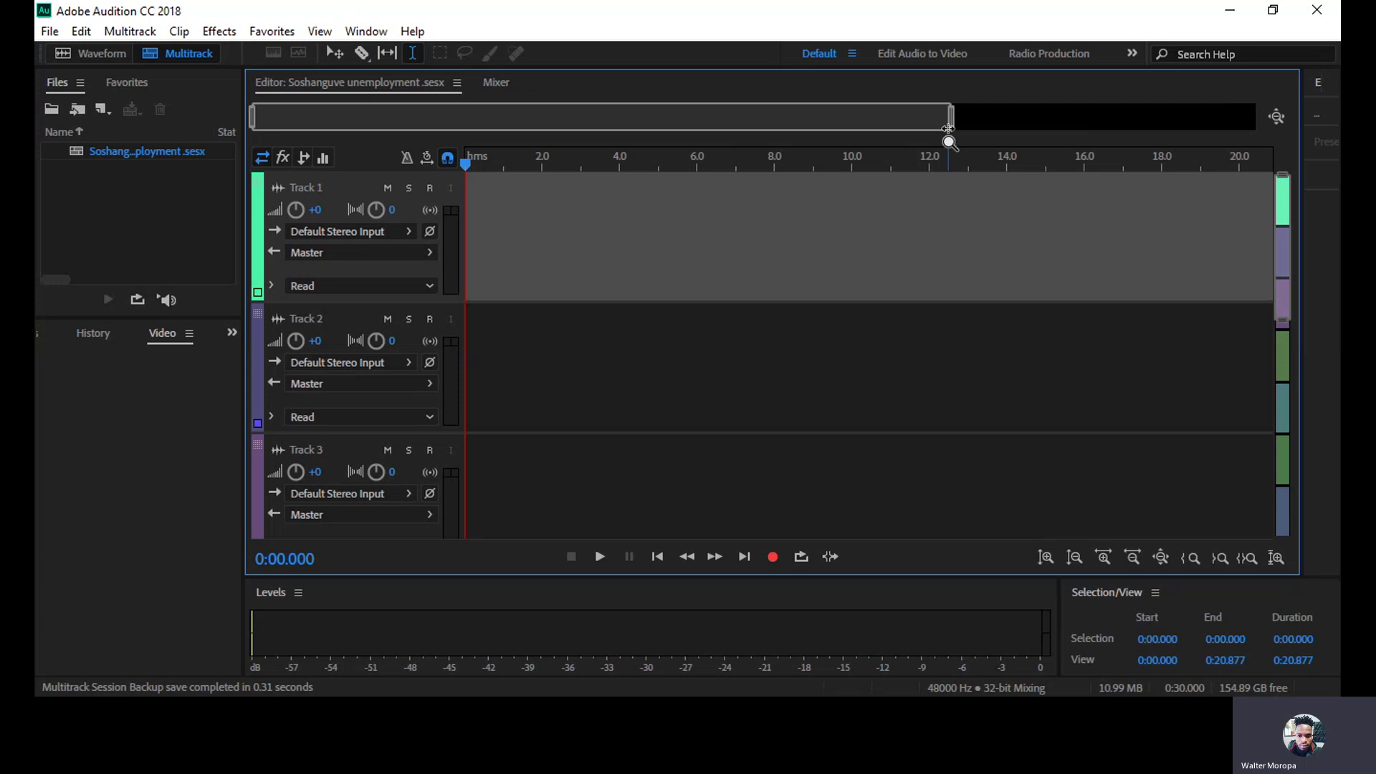
drag(951, 123, 1250, 114)
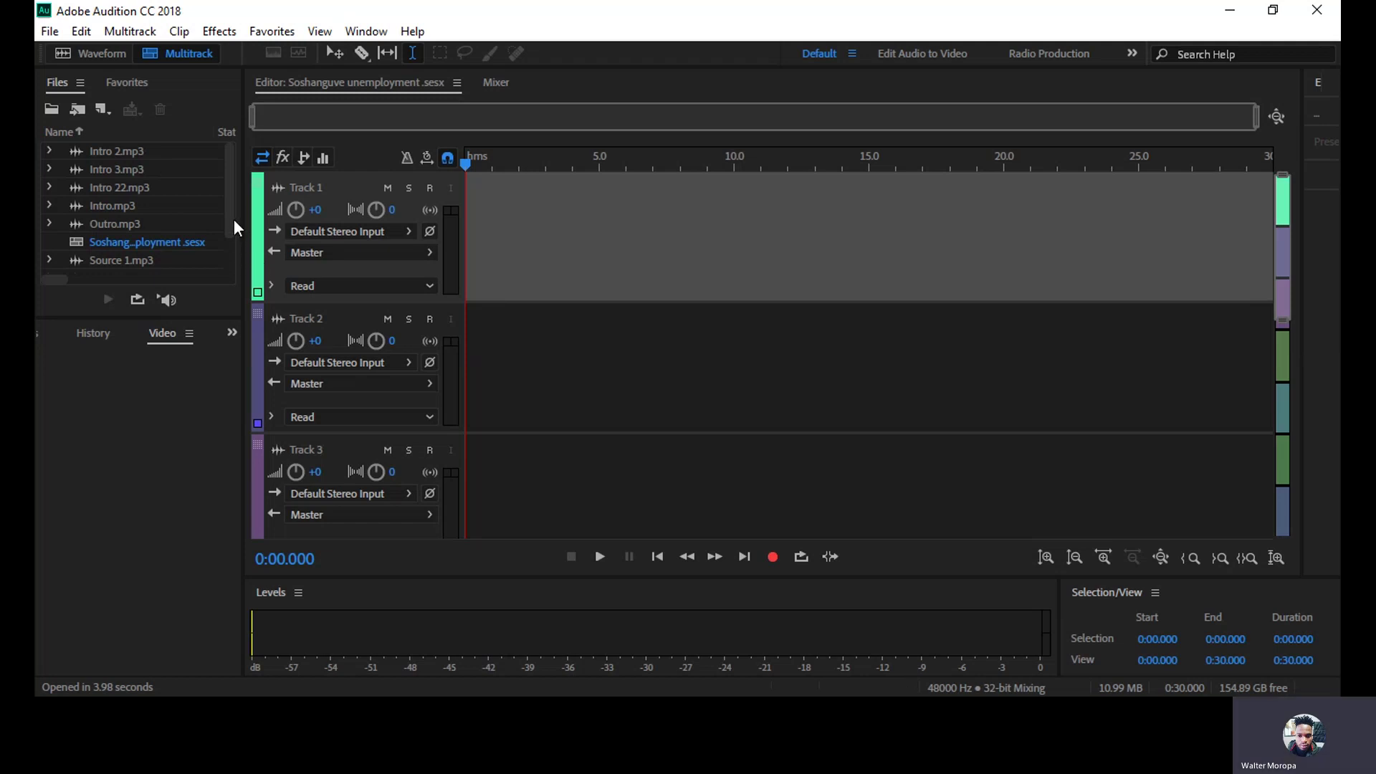
Step: Place Intro.mp3 at the very start of Track 1 and play back the clip
mouse_move(231, 215)
mouse_down()
mouse_move(233, 259)
mouse_move(231, 201)
mouse_up()
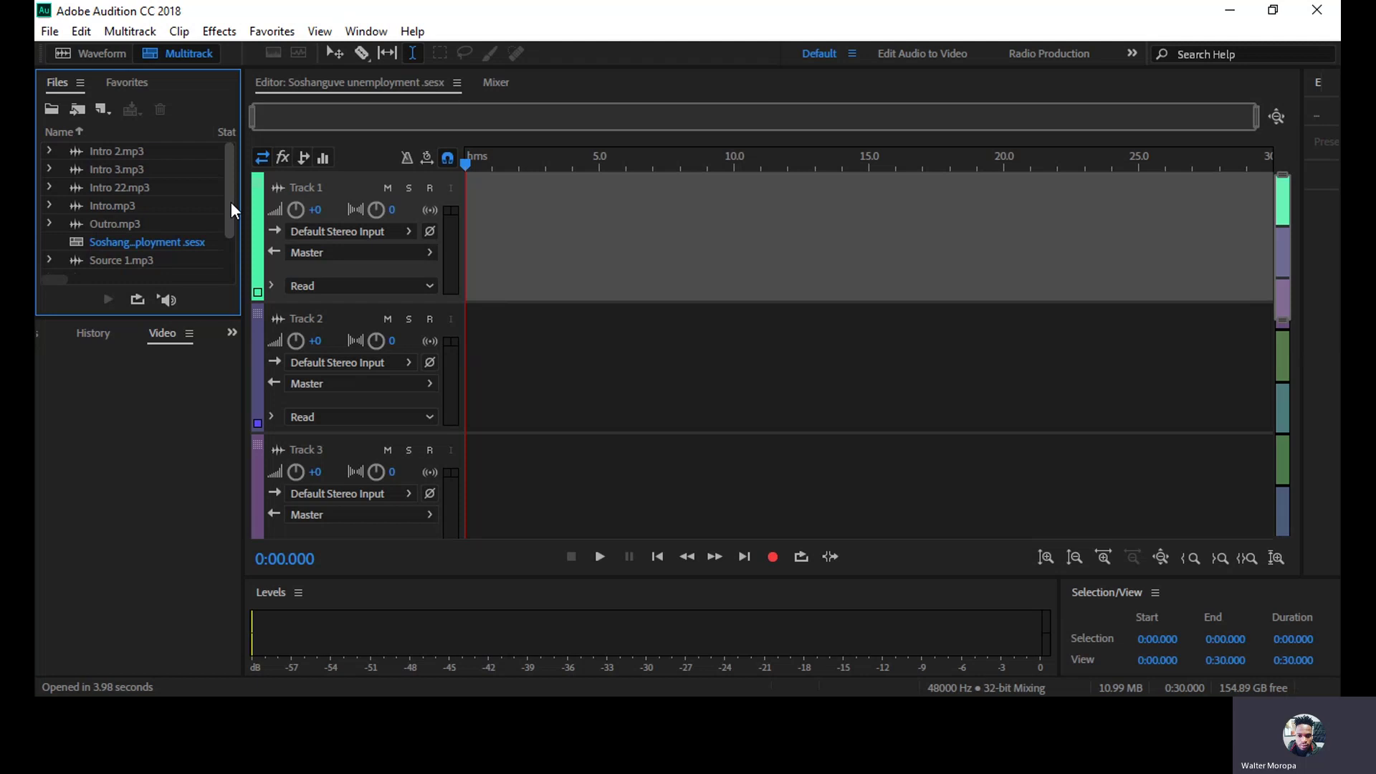
click(102, 153)
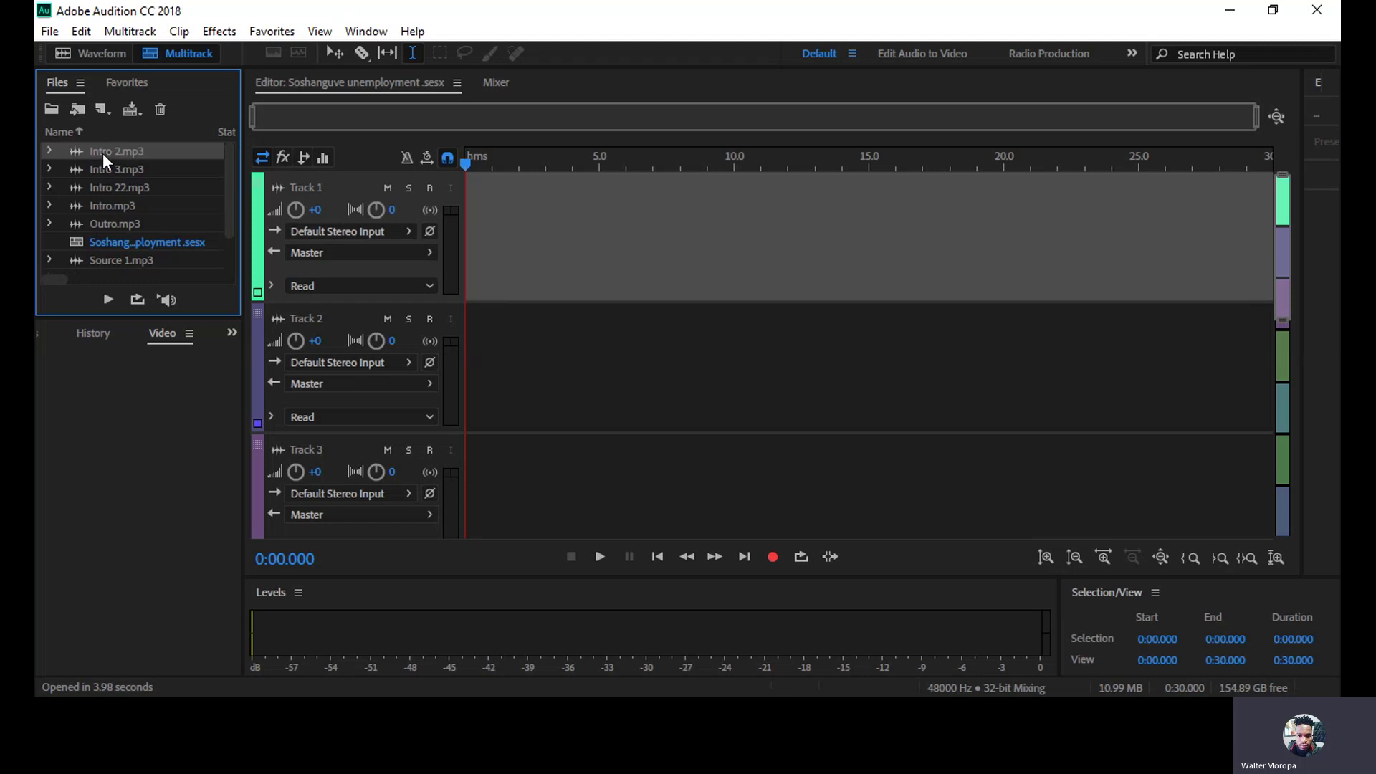
click(118, 210)
drag(167, 214, 453, 295)
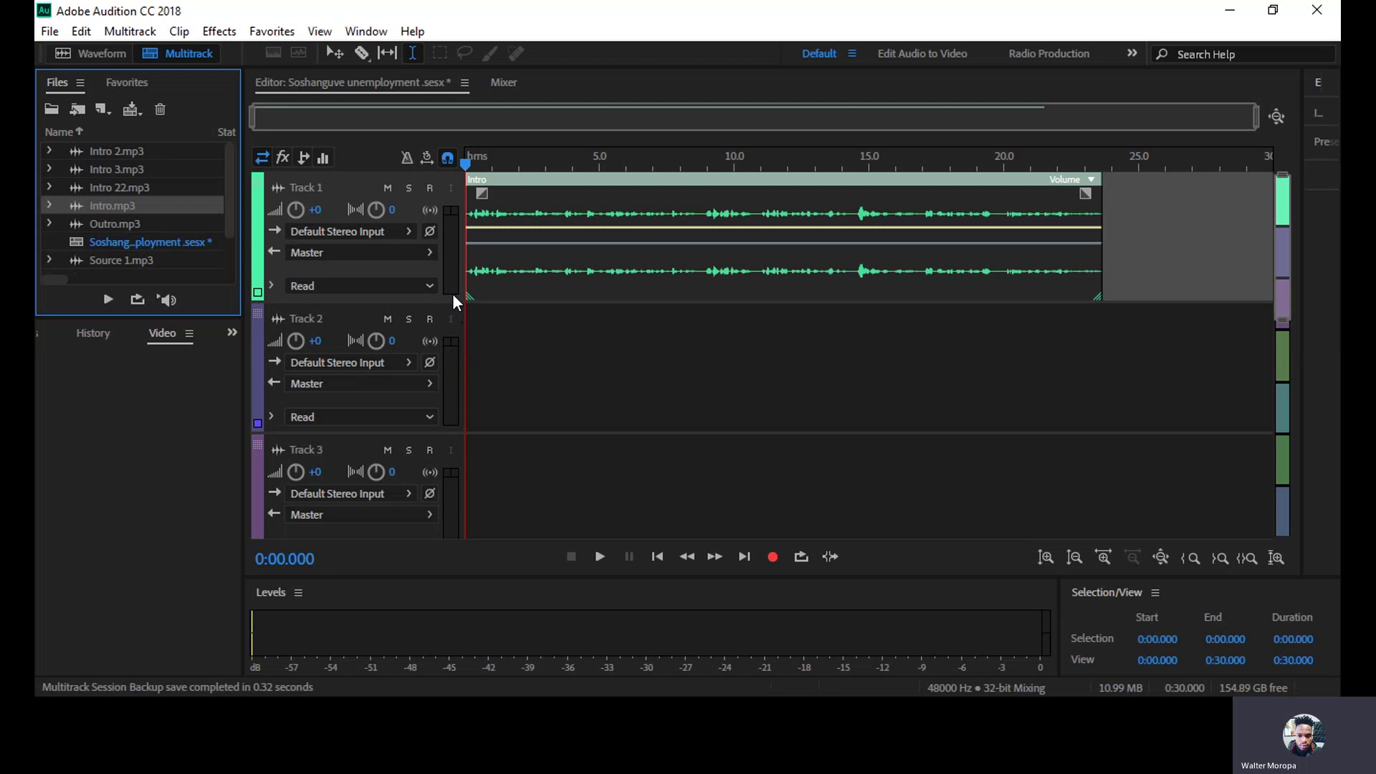
key(space)
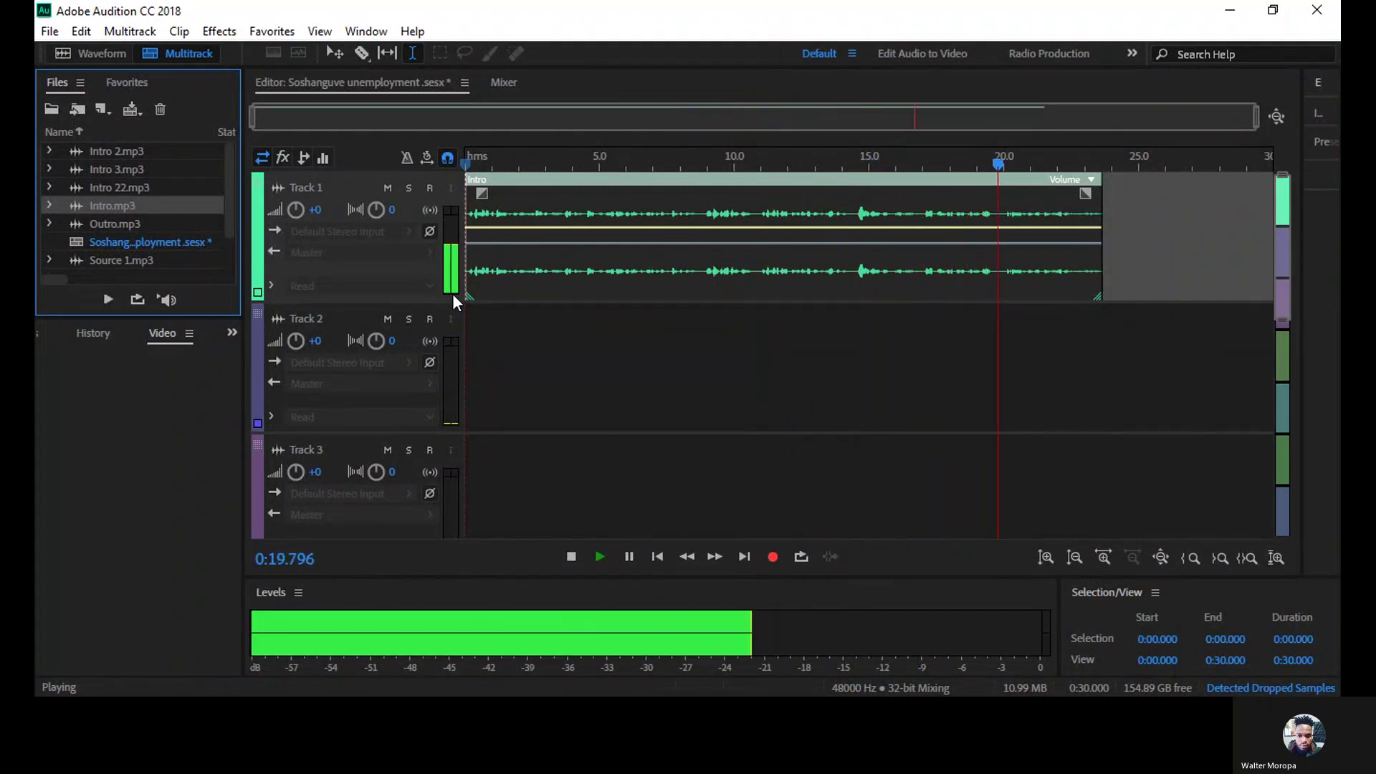
key(space)
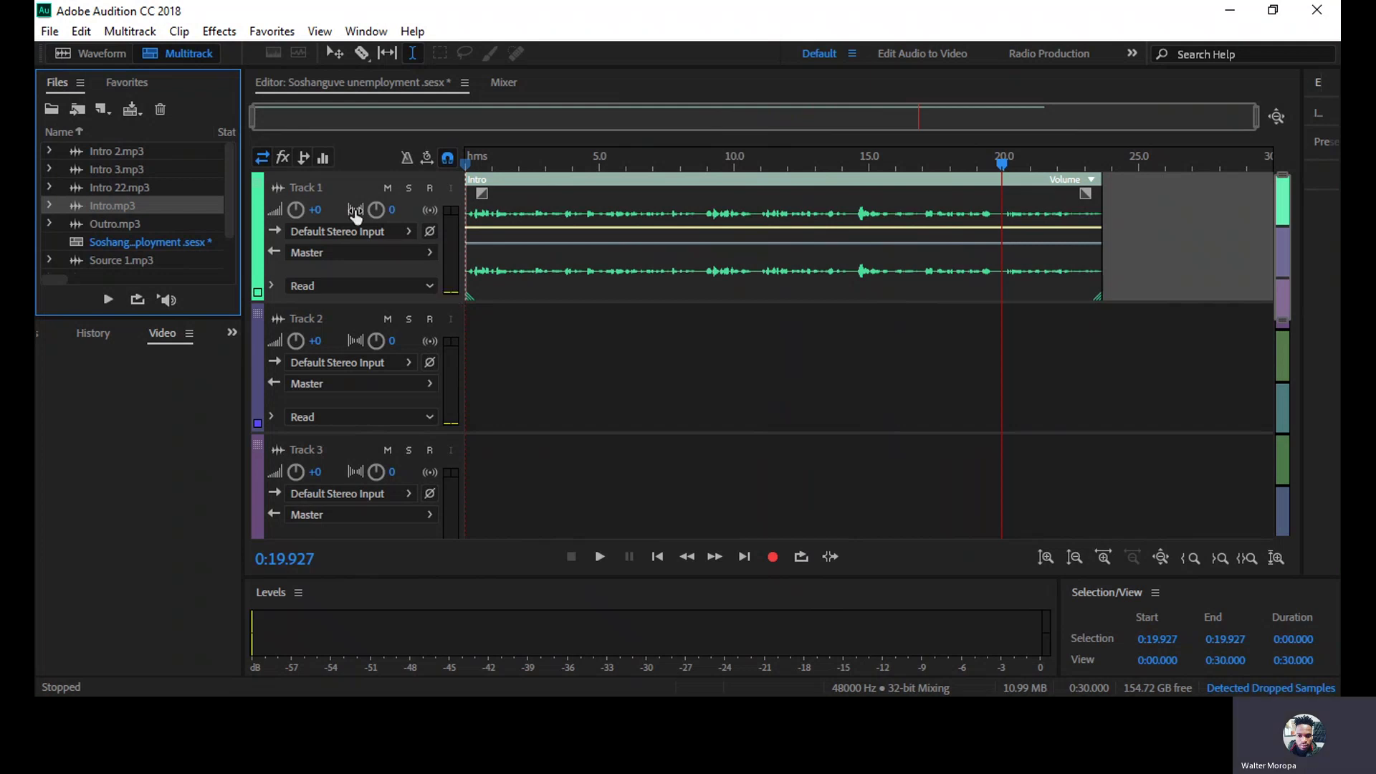
Step: Split the Intro clip on Track 1 with the Razor at about 5 and 10 seconds and delete the middle section
click(329, 52)
click(655, 244)
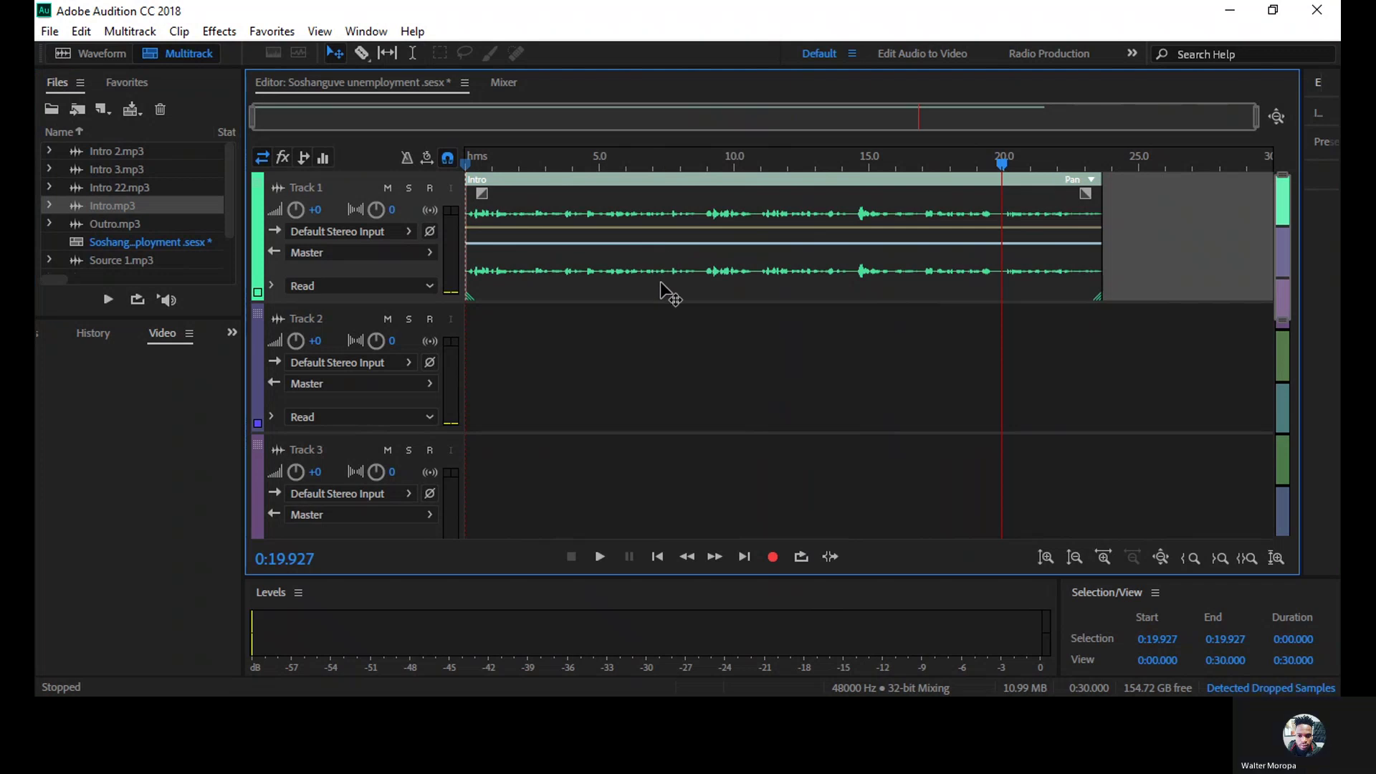
drag(679, 290, 608, 289)
click(360, 54)
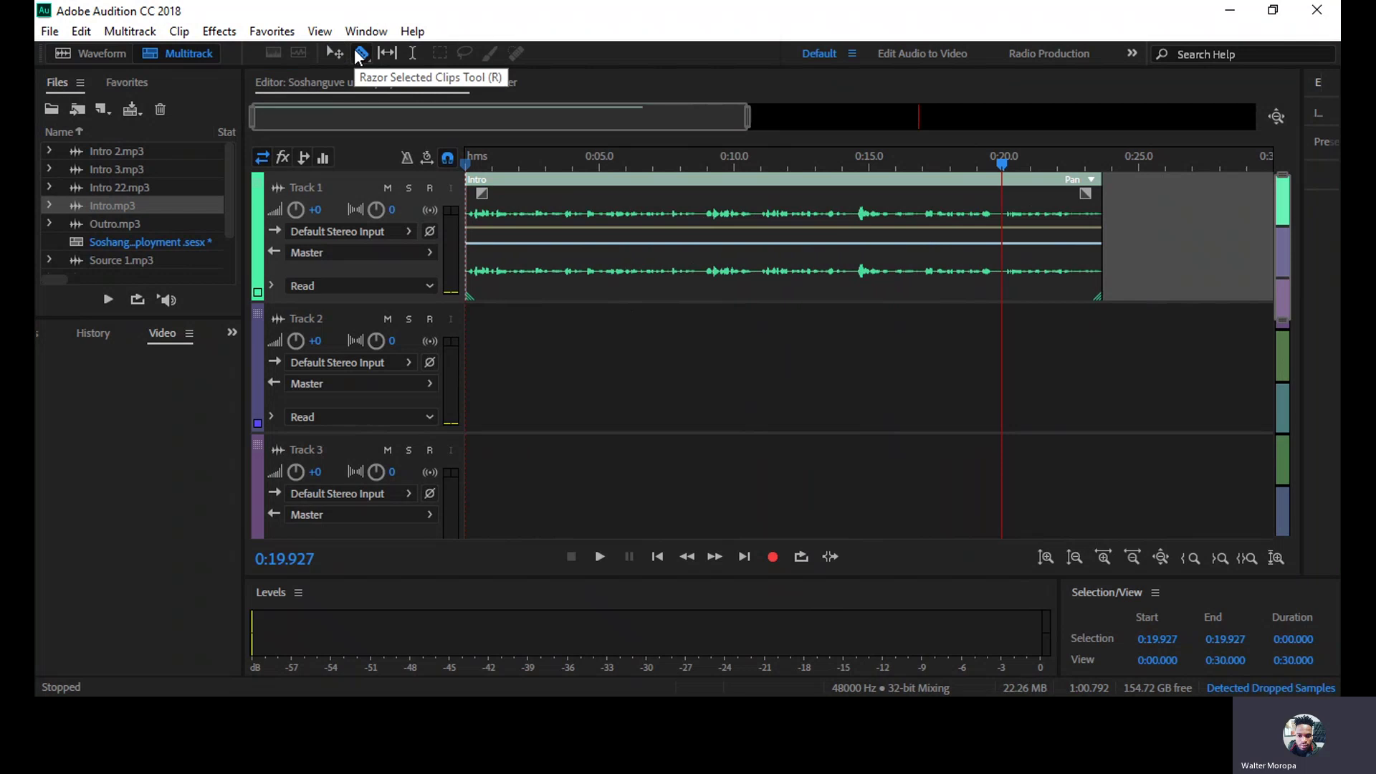
click(597, 273)
click(742, 276)
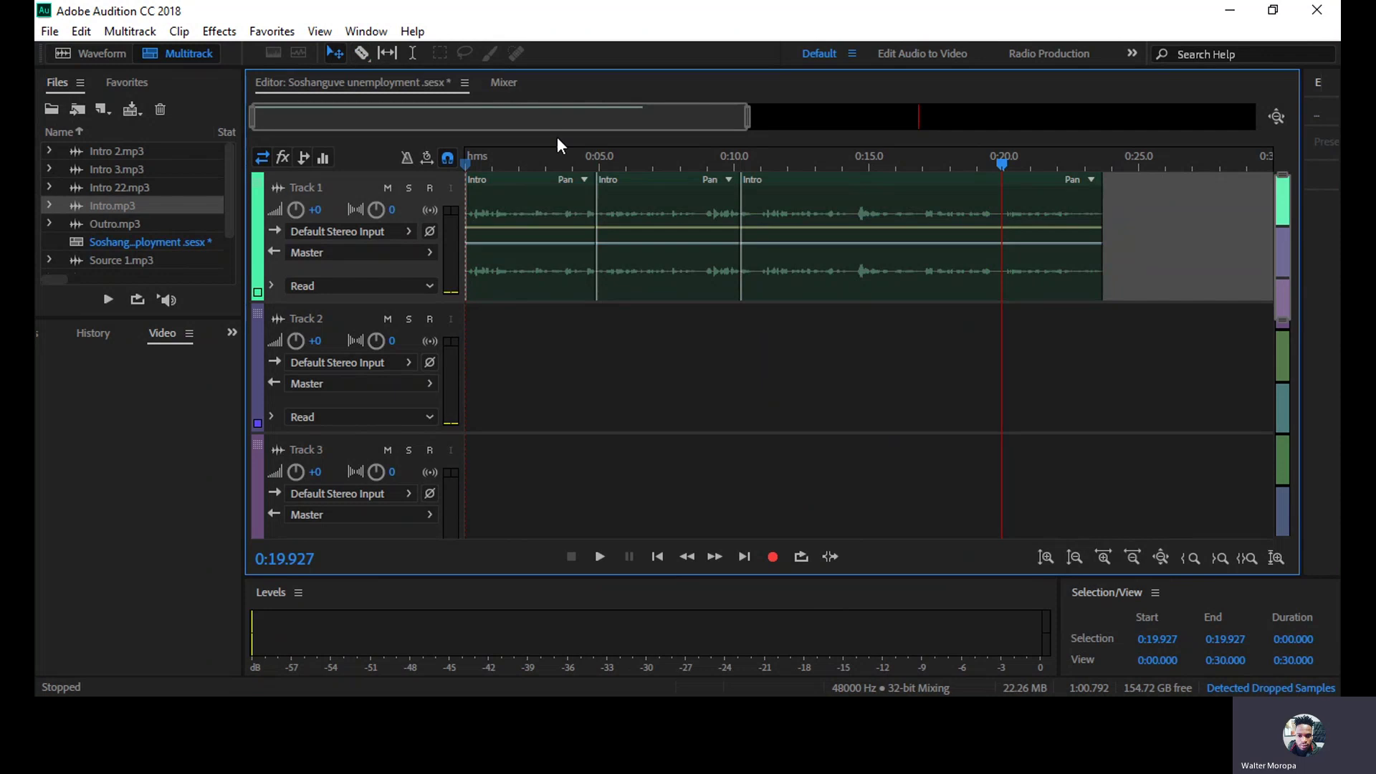
click(691, 187)
key(Delete)
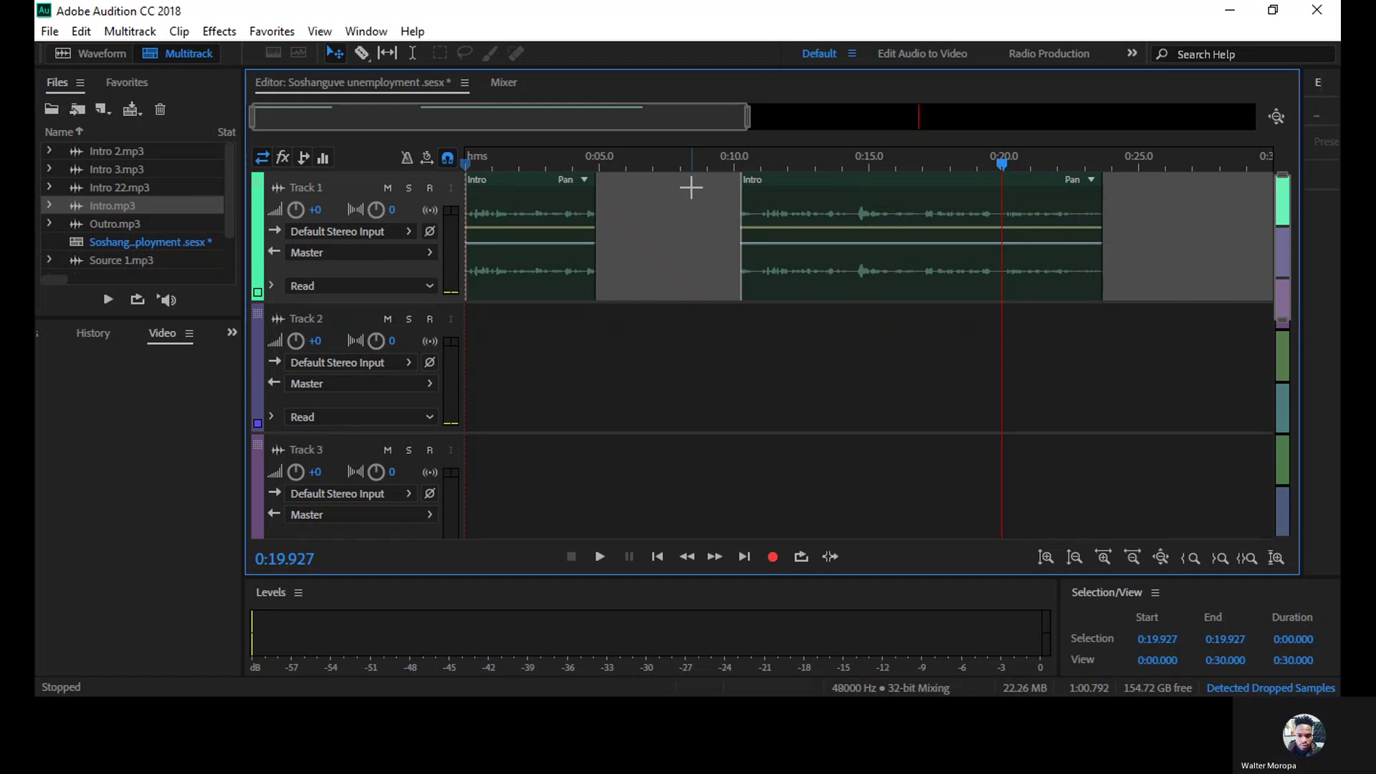
Step: Undo the section deletion and both splits of the Intro clip
key(ctrl+z)
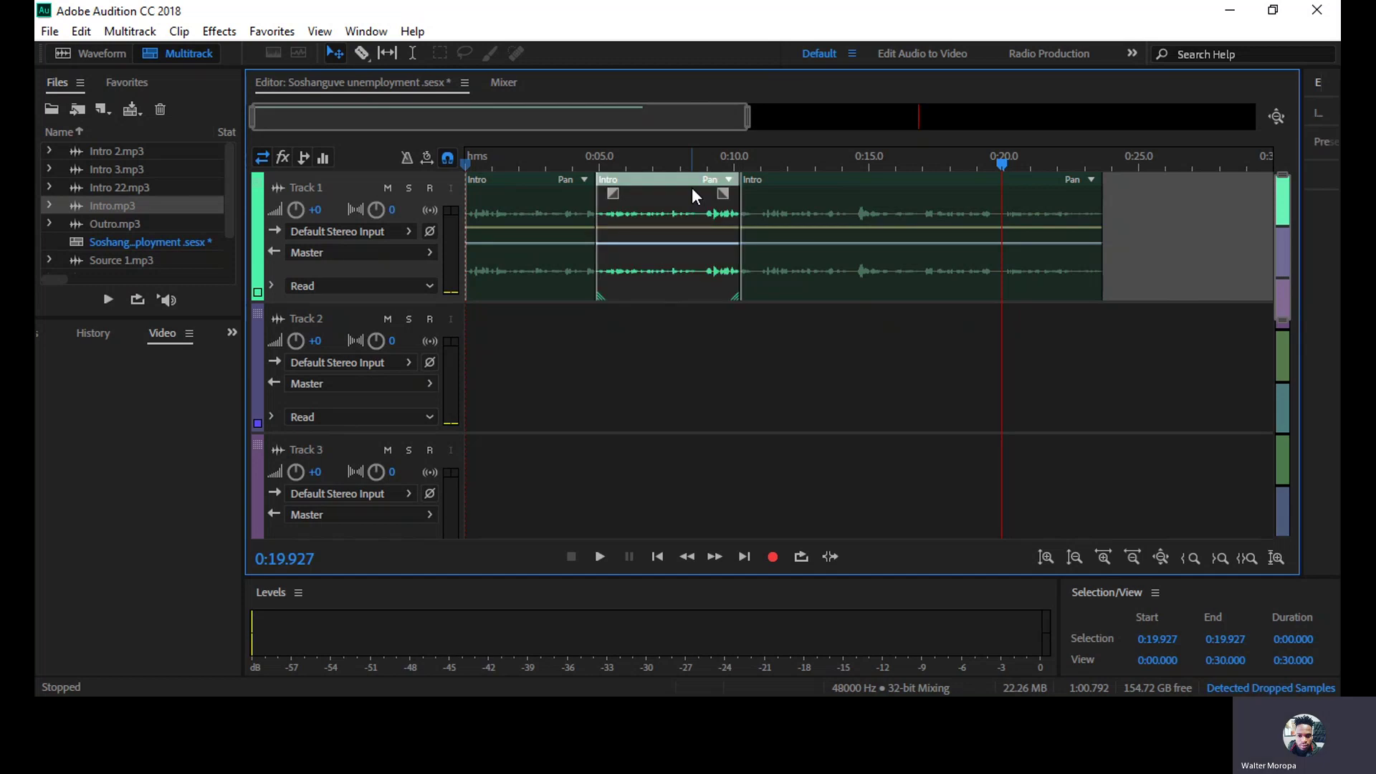
key(ctrl+z)
key(ctrl+z)
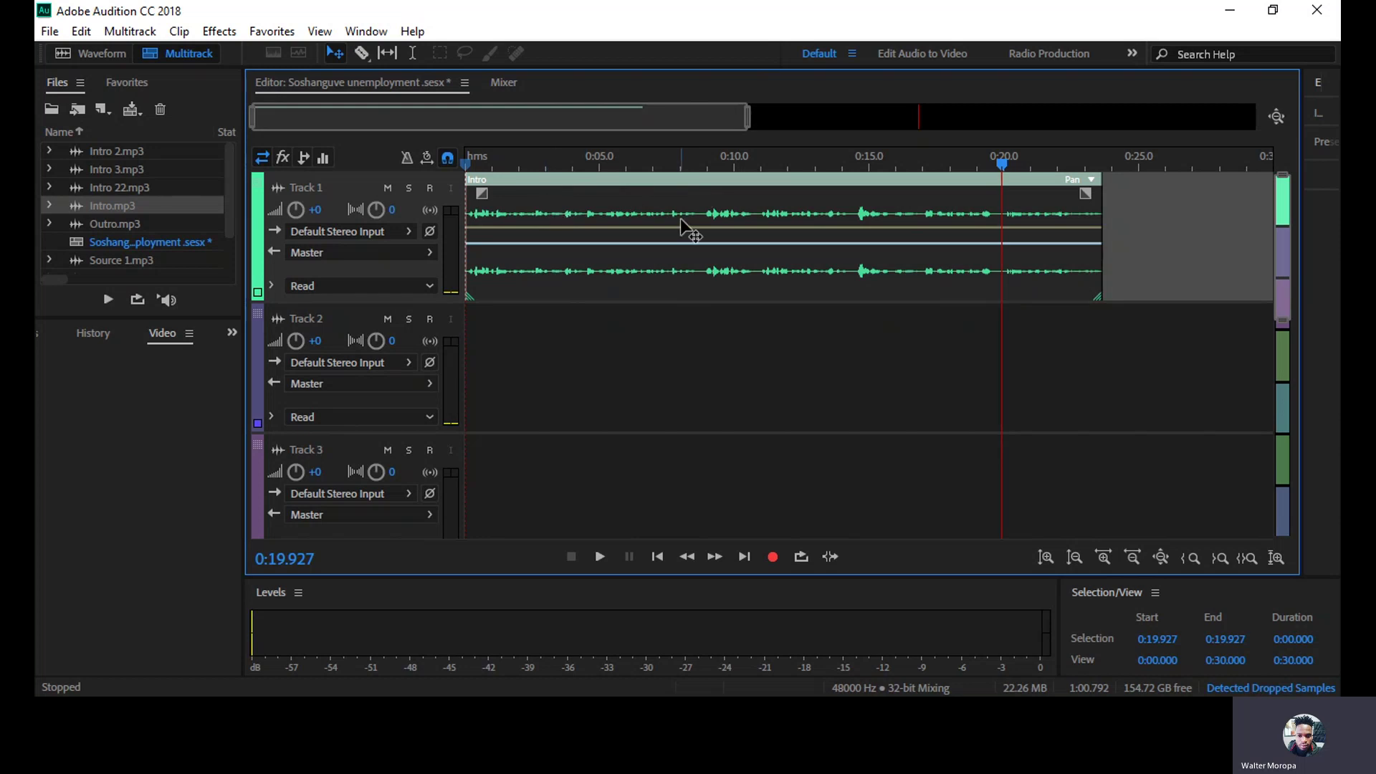
Step: Play the Intro clip to its end and place Source 11.mp3 on Track 2 so it starts there, at 0:23.681
click(854, 162)
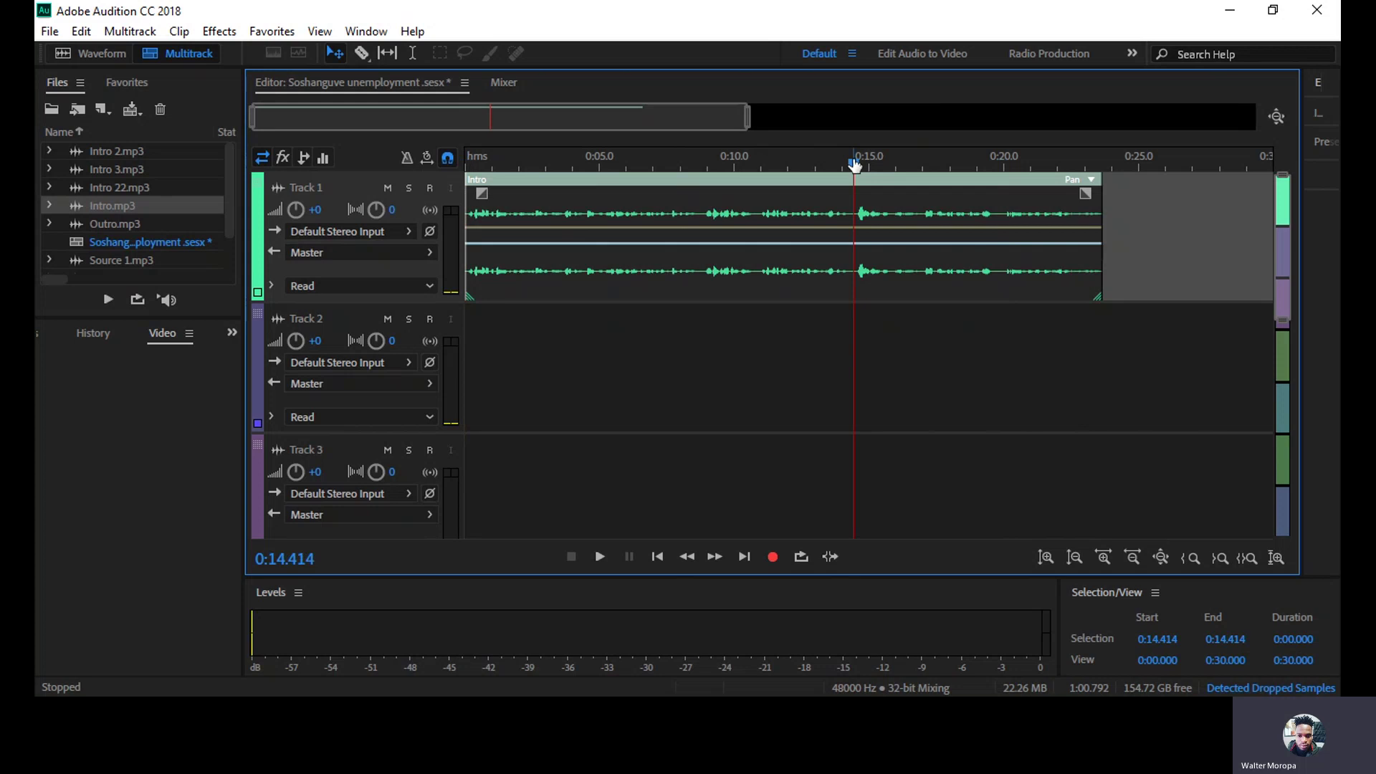
key(space)
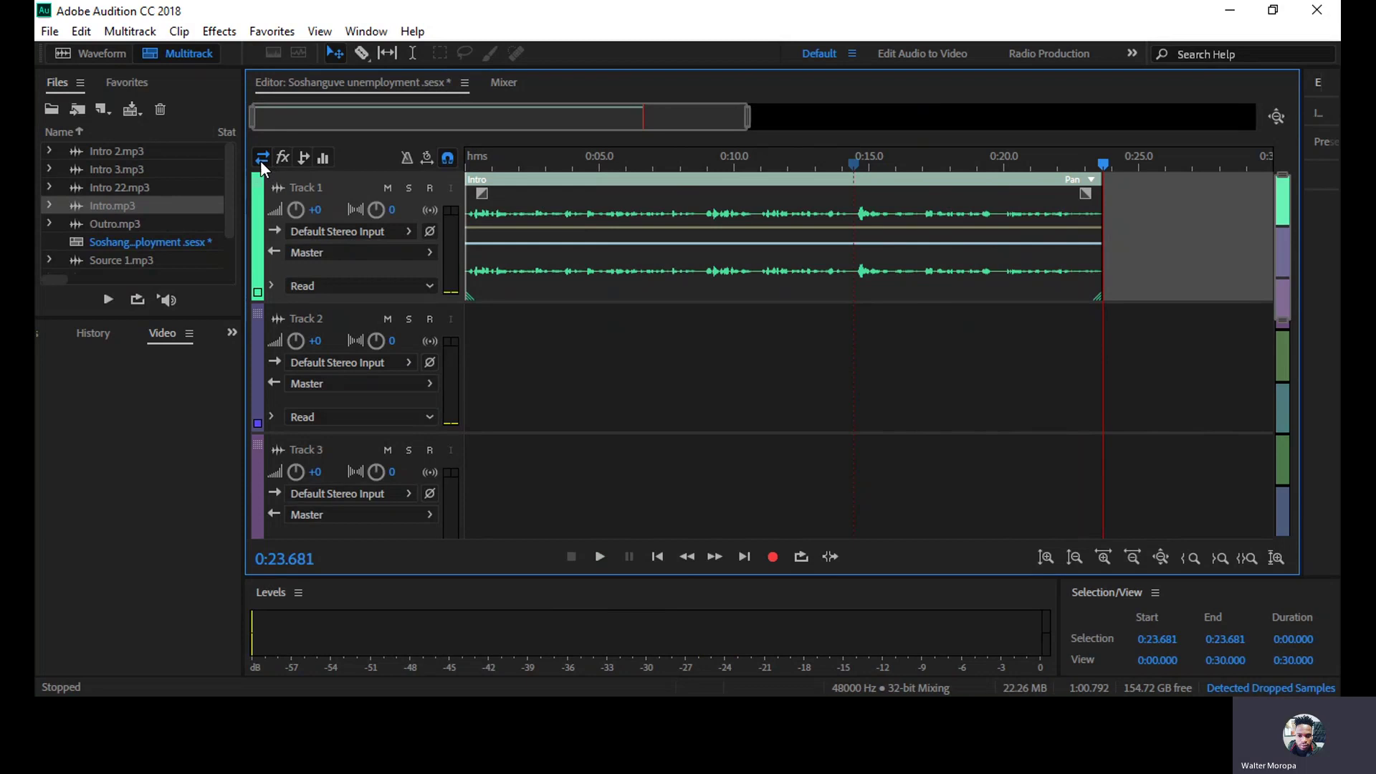
drag(232, 167, 228, 221)
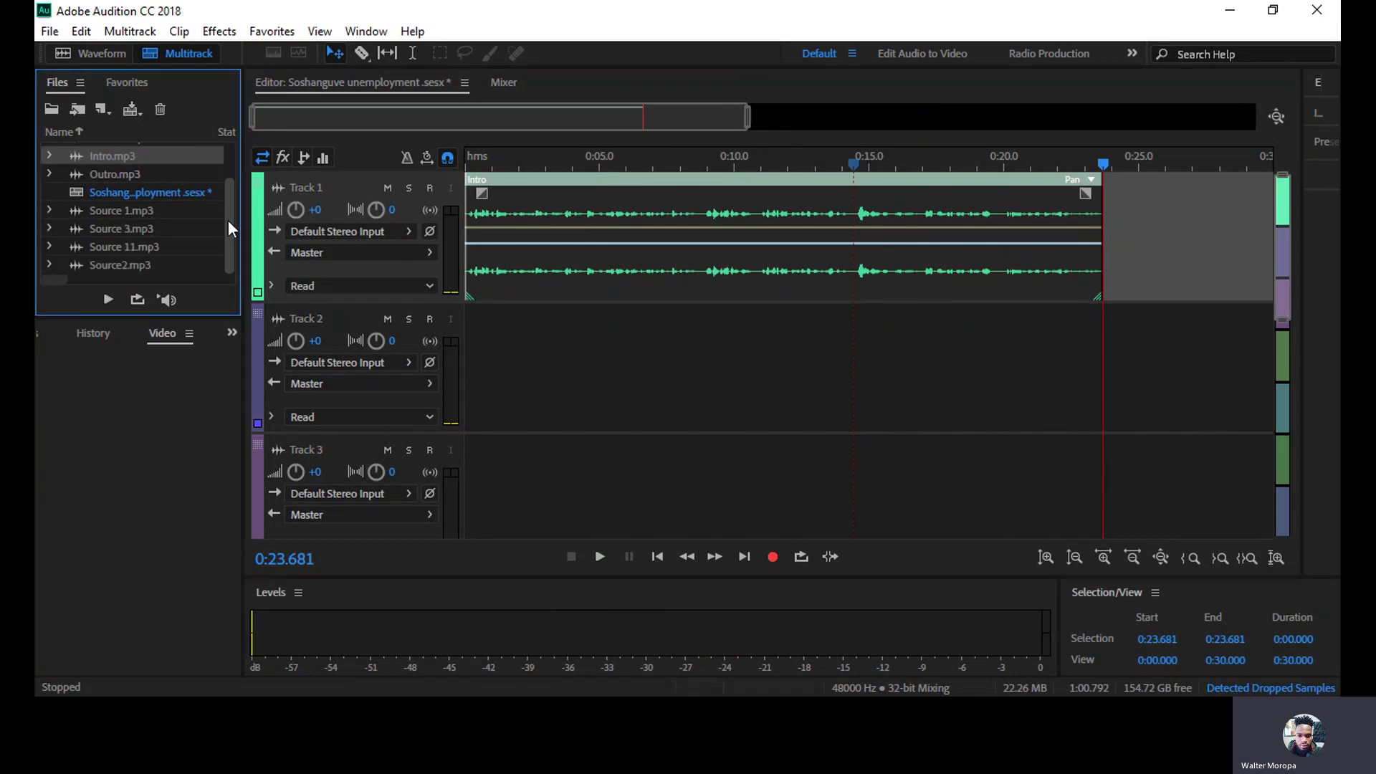
click(88, 251)
drag(89, 249, 944, 396)
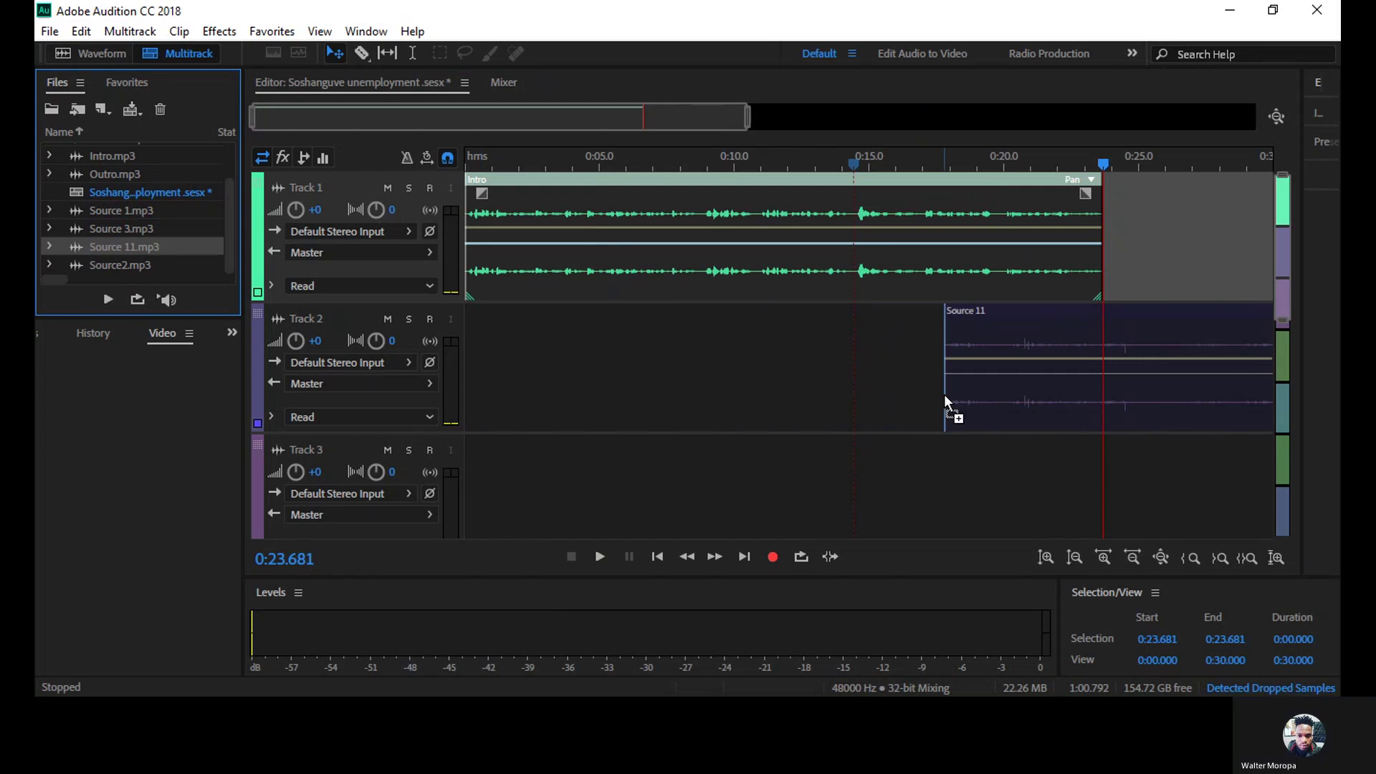
drag(943, 395, 1103, 399)
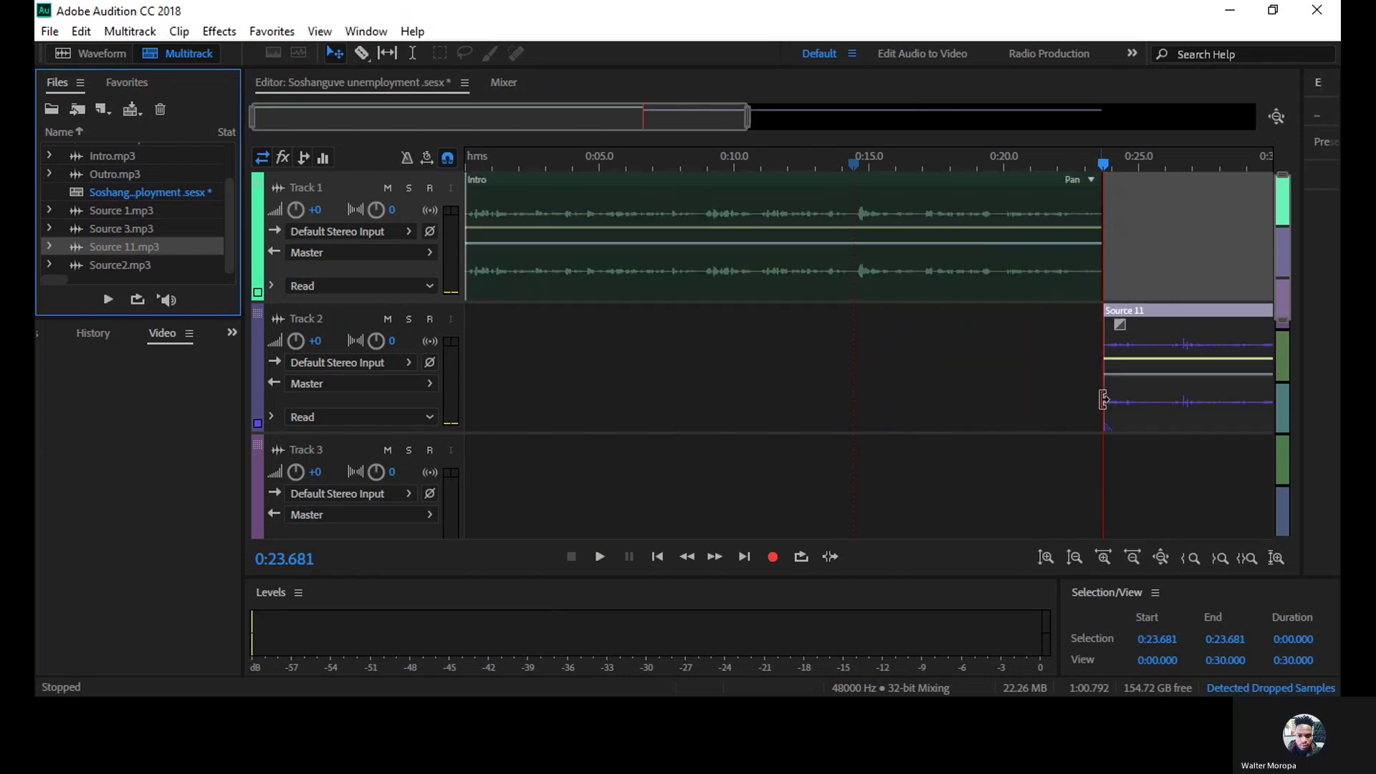
Step: Play the session from about 0:17 through the transition from the Intro clip into Source 11 and past the end of Source 11
click(934, 164)
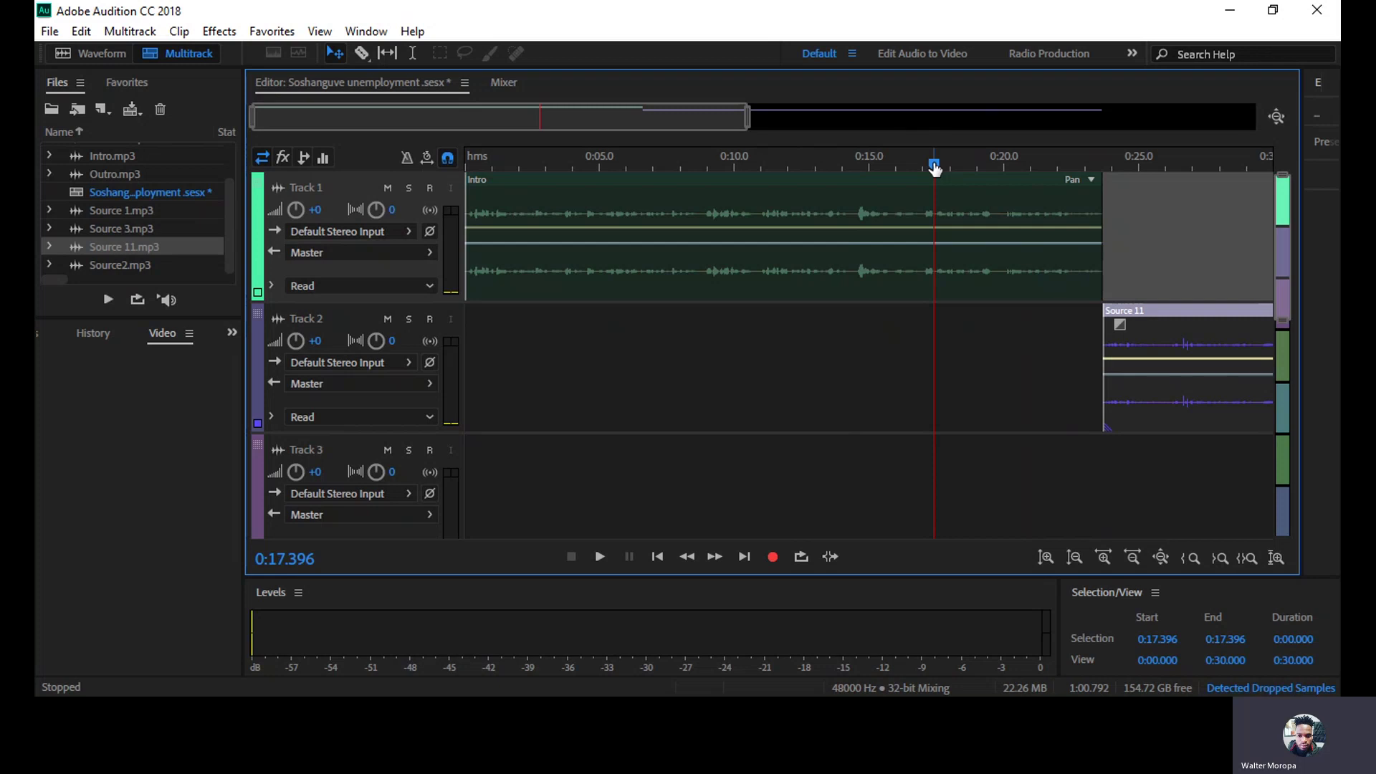
key(space)
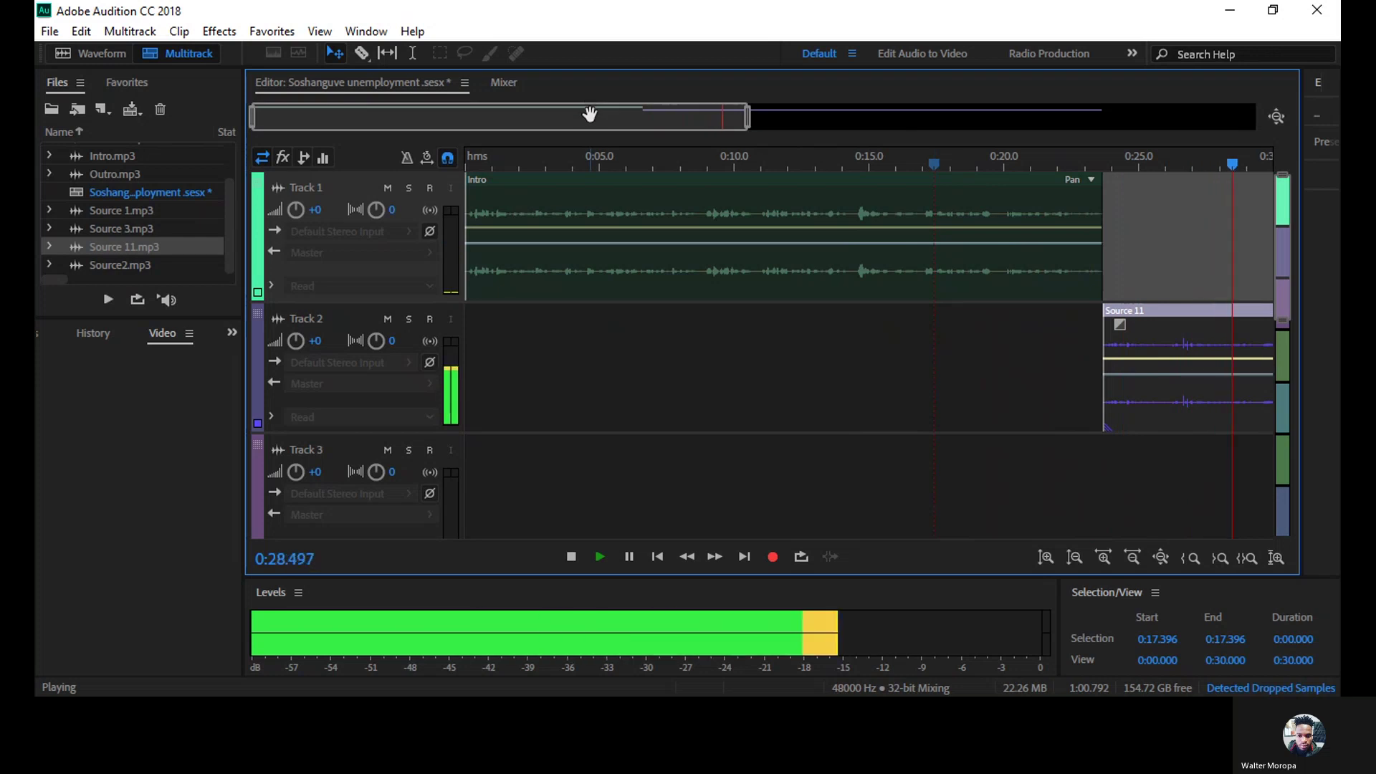
drag(617, 122, 953, 176)
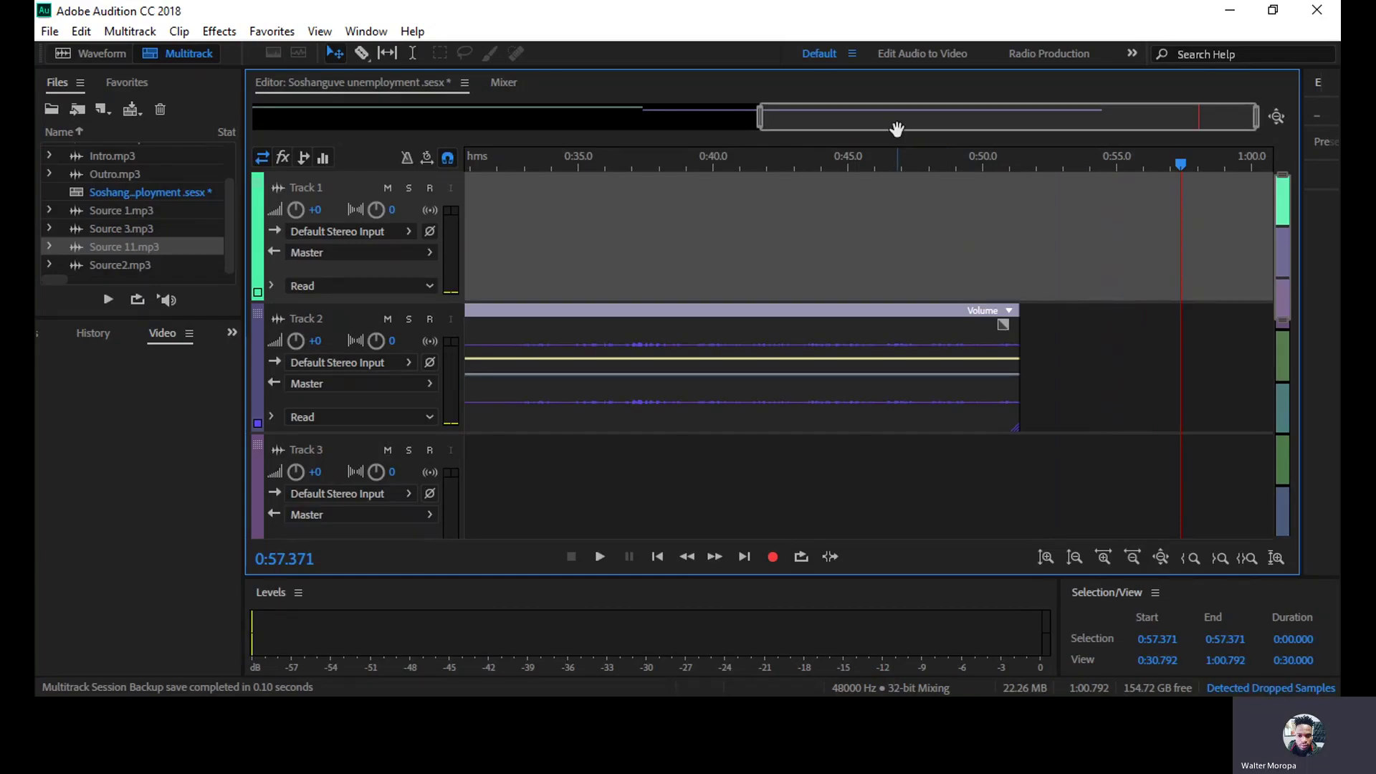
Step: Place Intro 22.mp3 on Track 3 so it starts where Source 11 ends on Track 2
drag(897, 128, 704, 144)
mouse_move(783, 158)
mouse_down()
mouse_move(863, 159)
mouse_move(790, 155)
mouse_up()
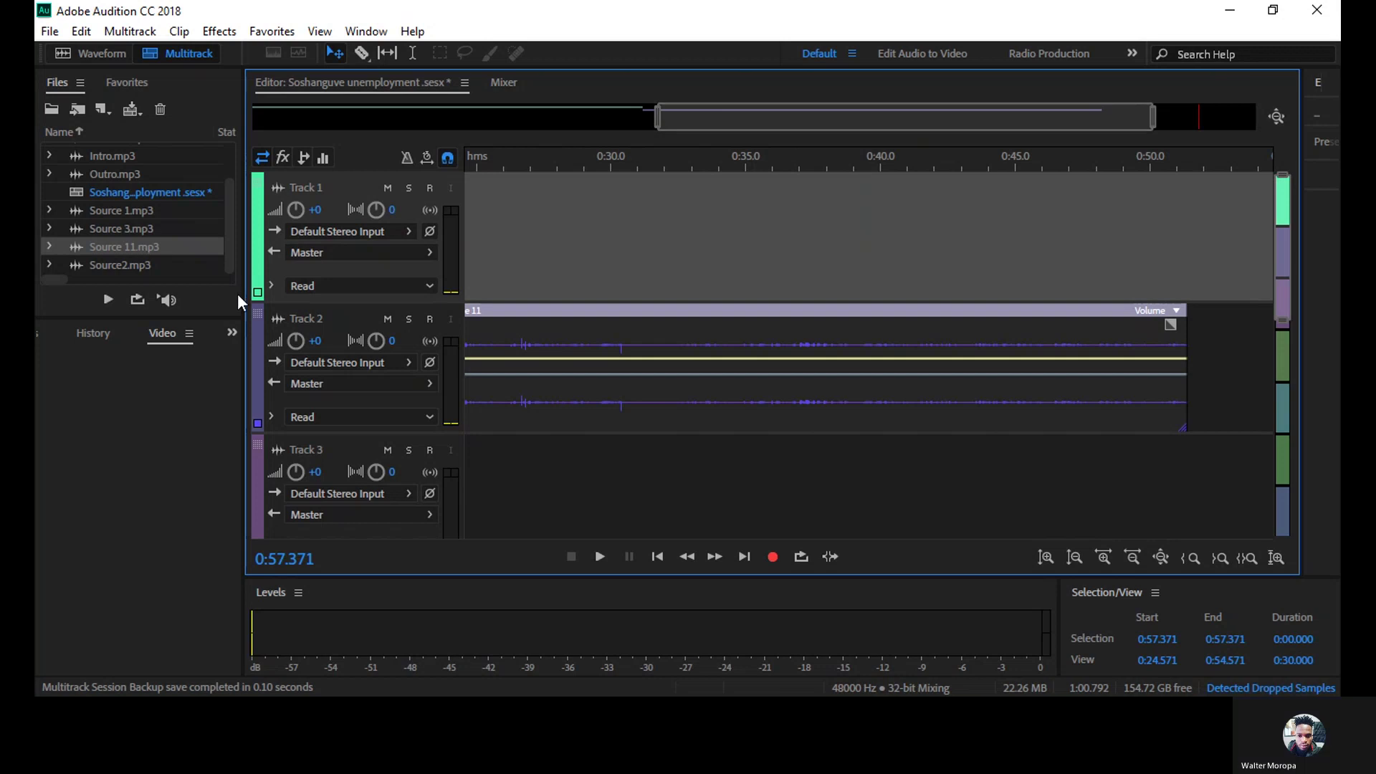
scroll(215, 184, up, 1)
drag(215, 184, 1196, 482)
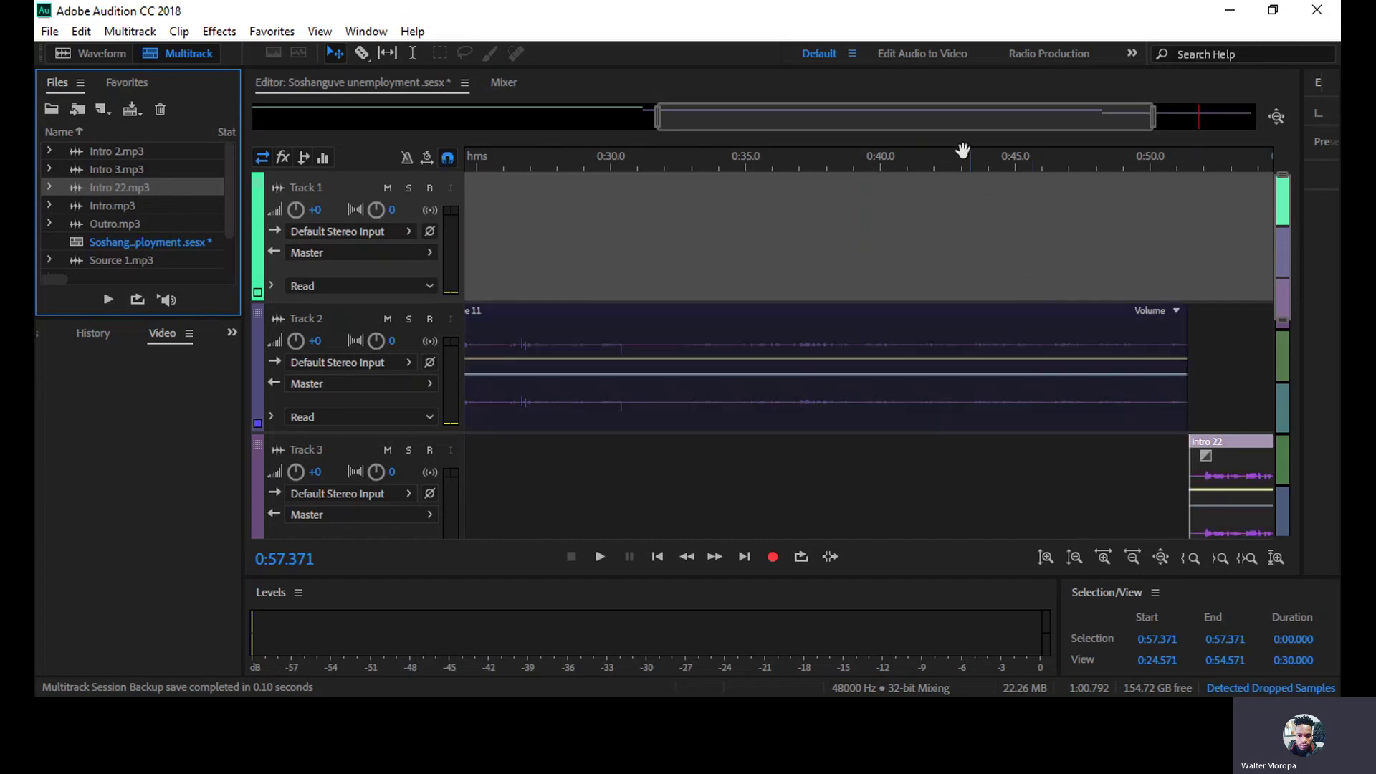
drag(953, 121, 1154, 140)
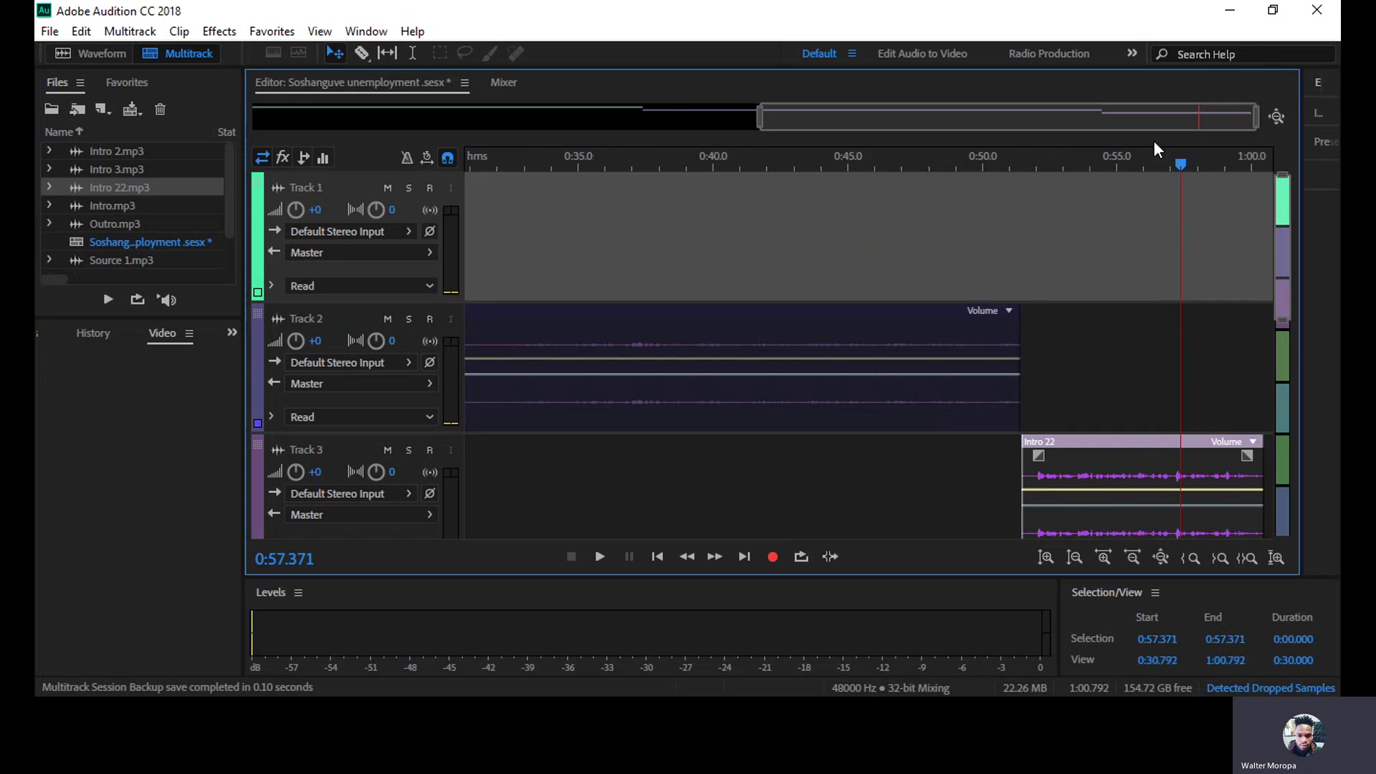
Step: Trim about 0.5 seconds of silence from the start of Intro 22 and move the clip back against the end of Source 11
click(1026, 481)
drag(1031, 490, 1028, 494)
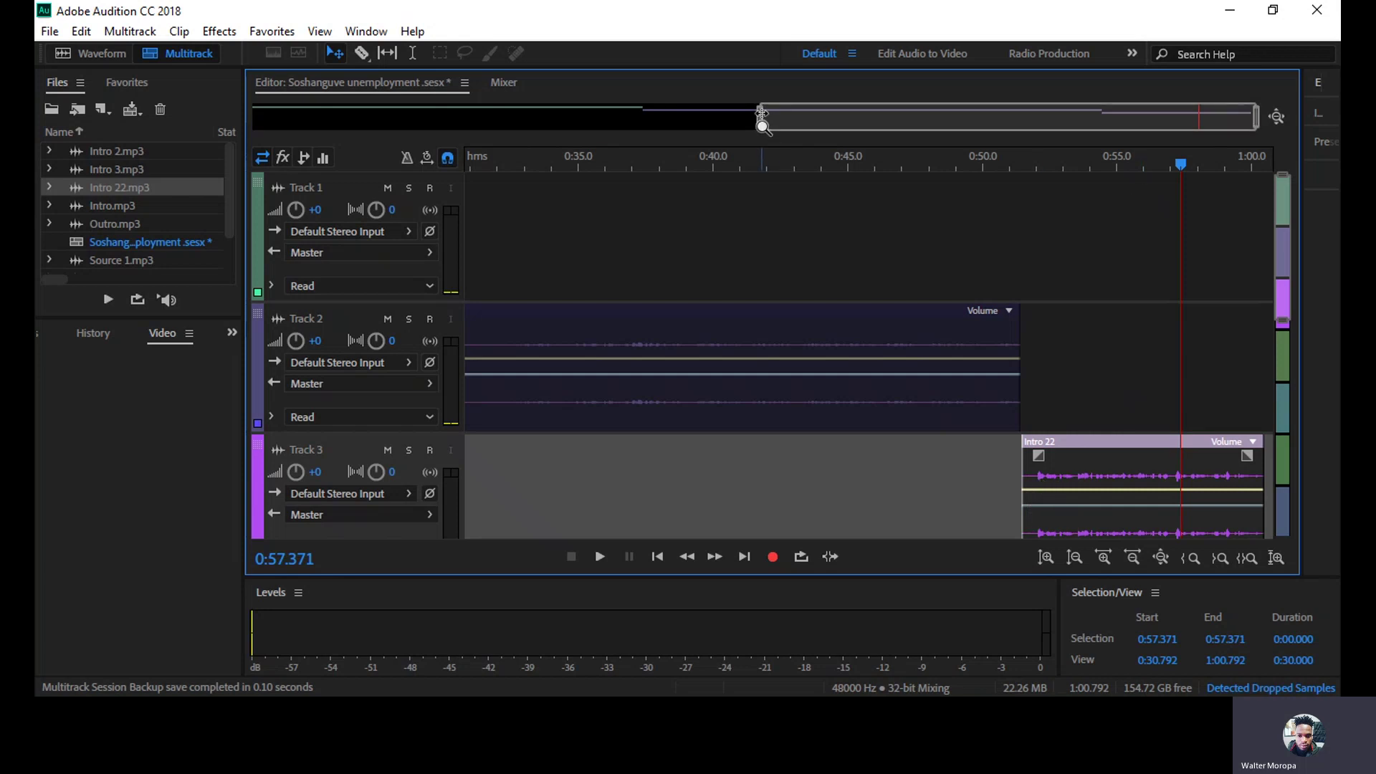
drag(762, 114, 993, 115)
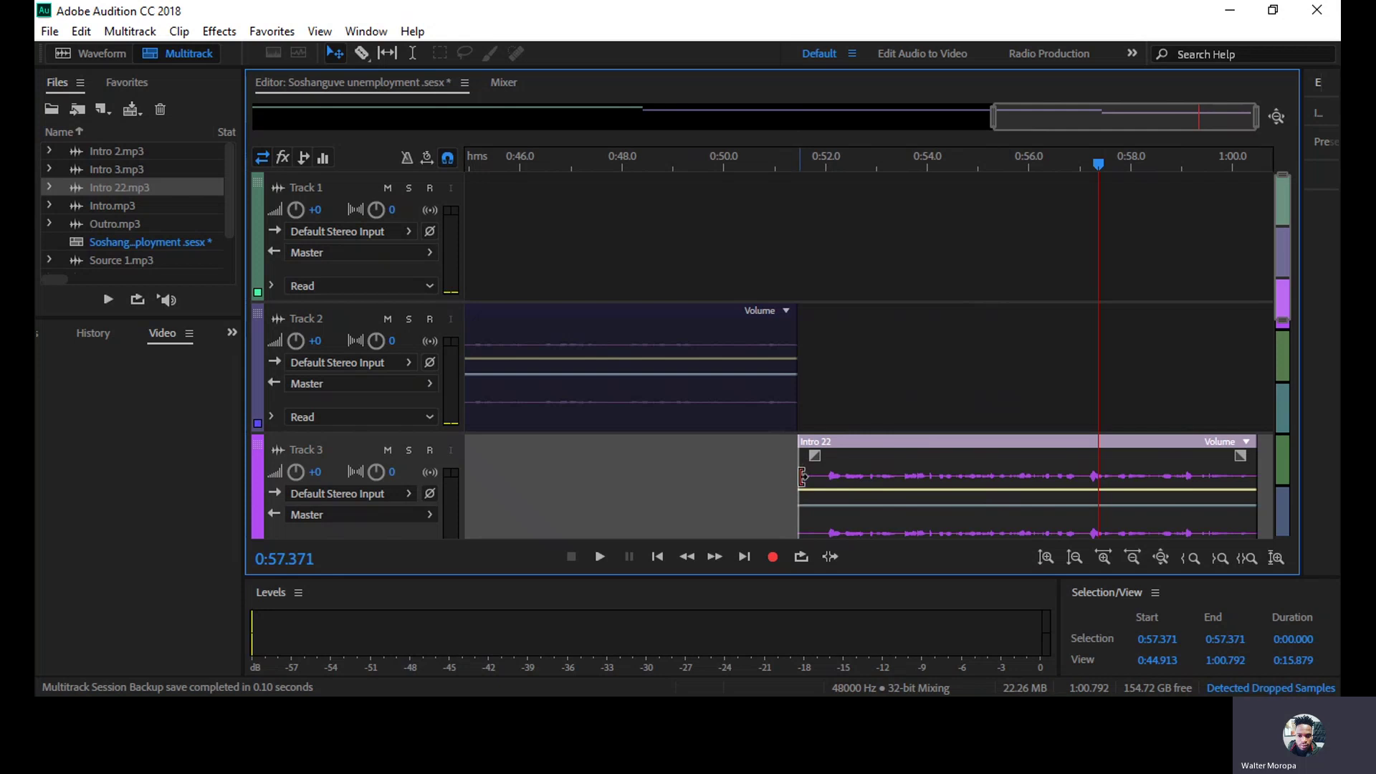
drag(802, 476, 824, 483)
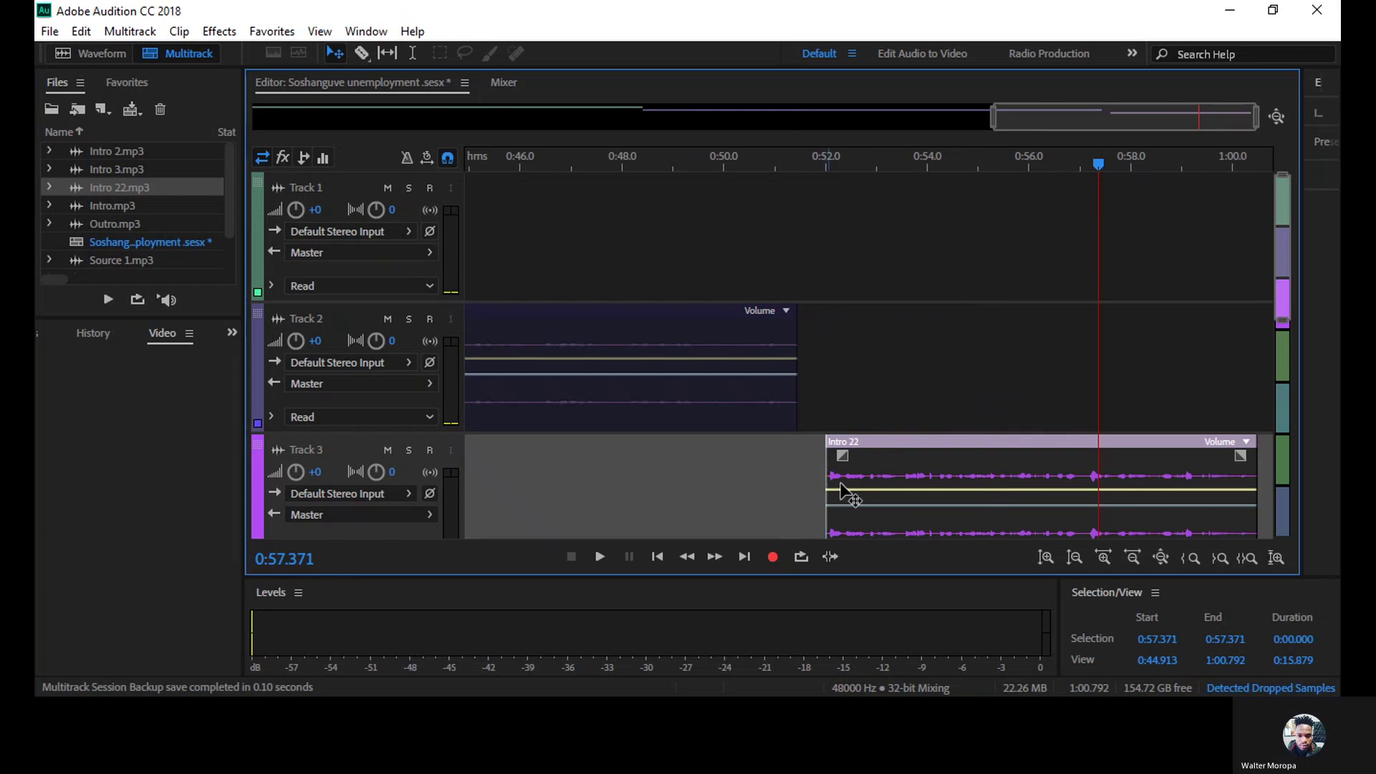
drag(908, 447, 880, 448)
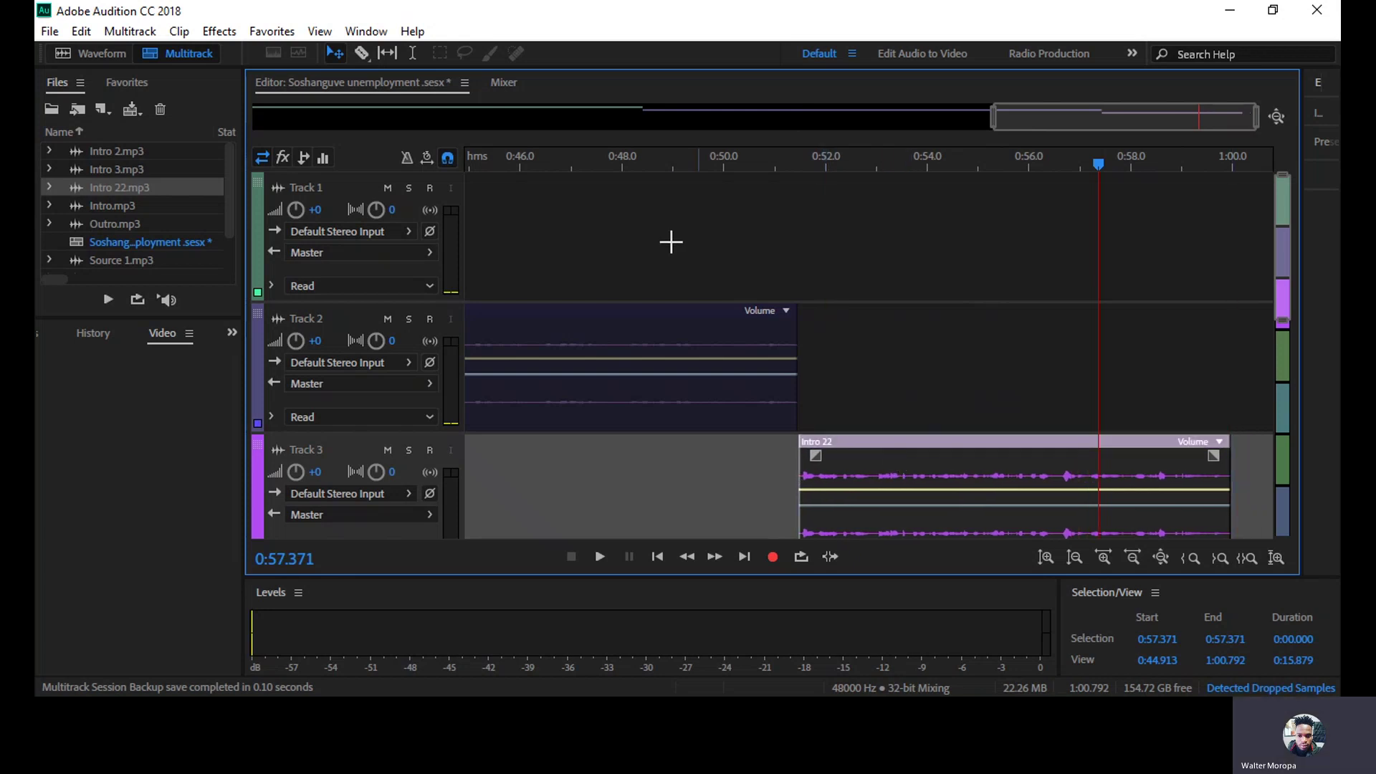
Step: Play the session from about 0:49 through the transition from Source 11 into Intro 22 and past its end
click(672, 163)
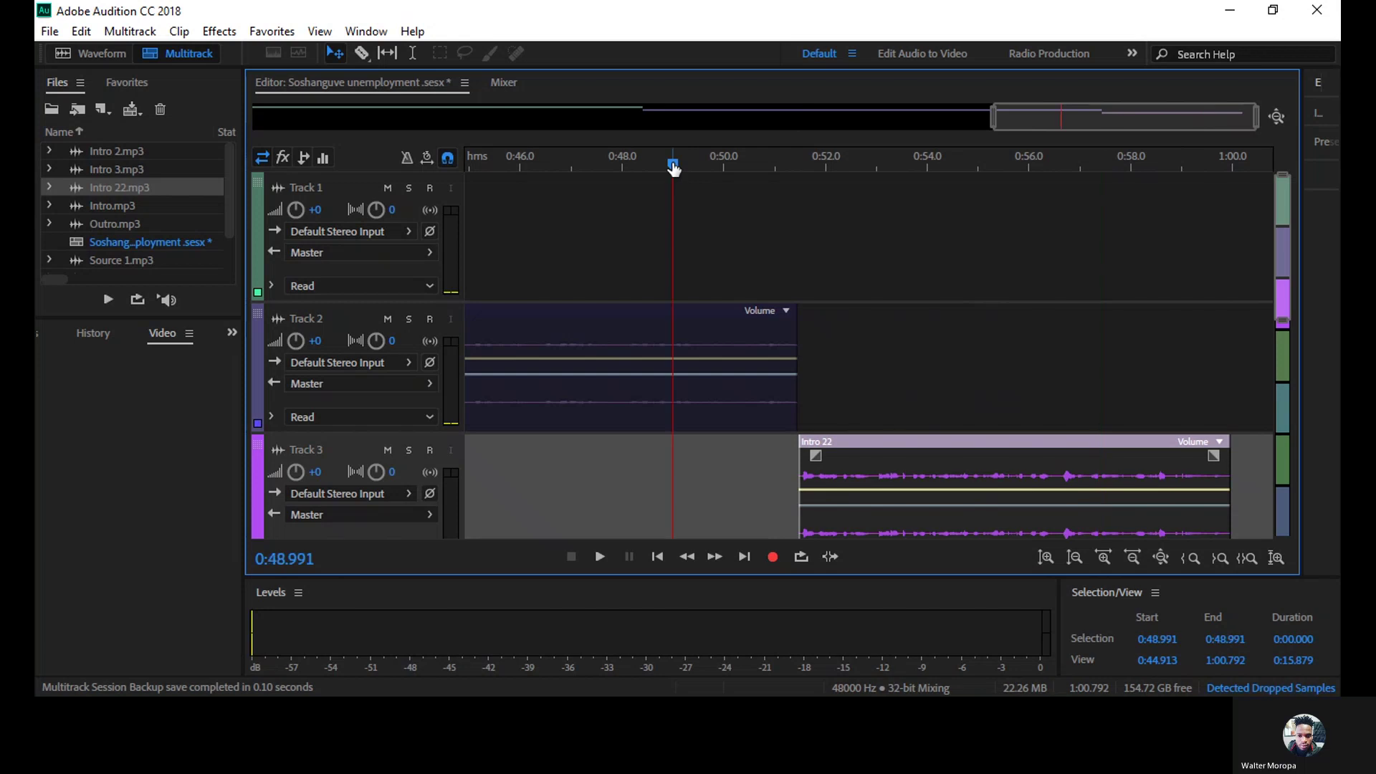
key(space)
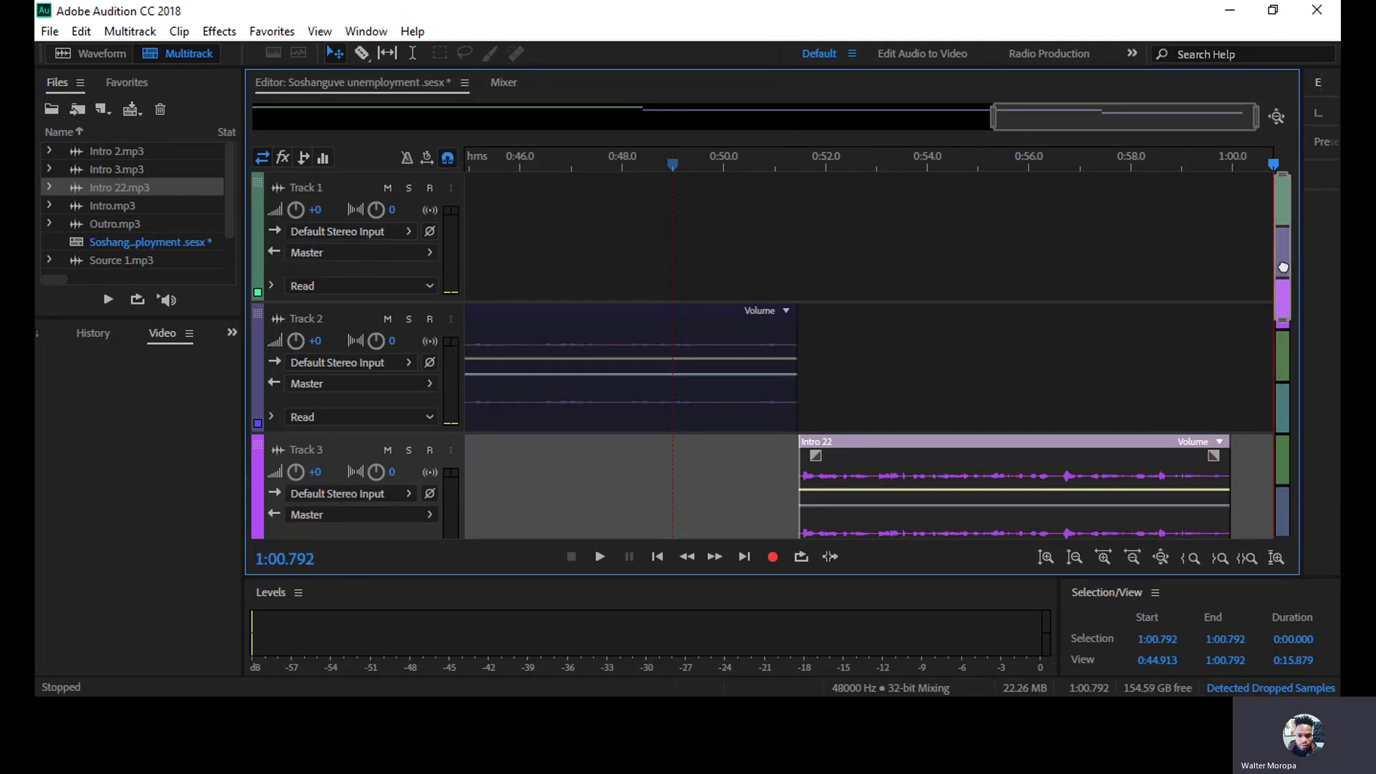
Step: Place Source2.mp3 on Track 4 so it starts where Intro 22 ends
drag(1282, 268, 1283, 337)
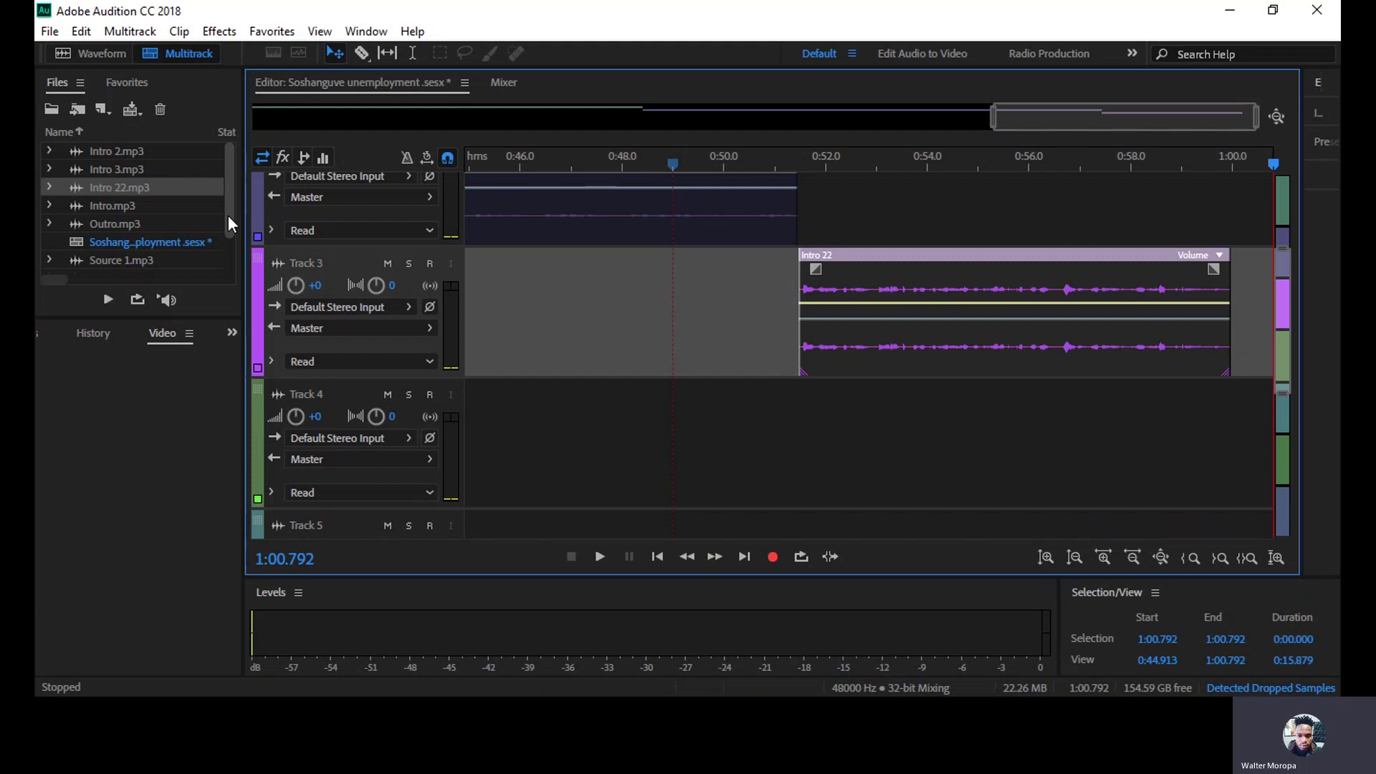
drag(228, 215, 226, 263)
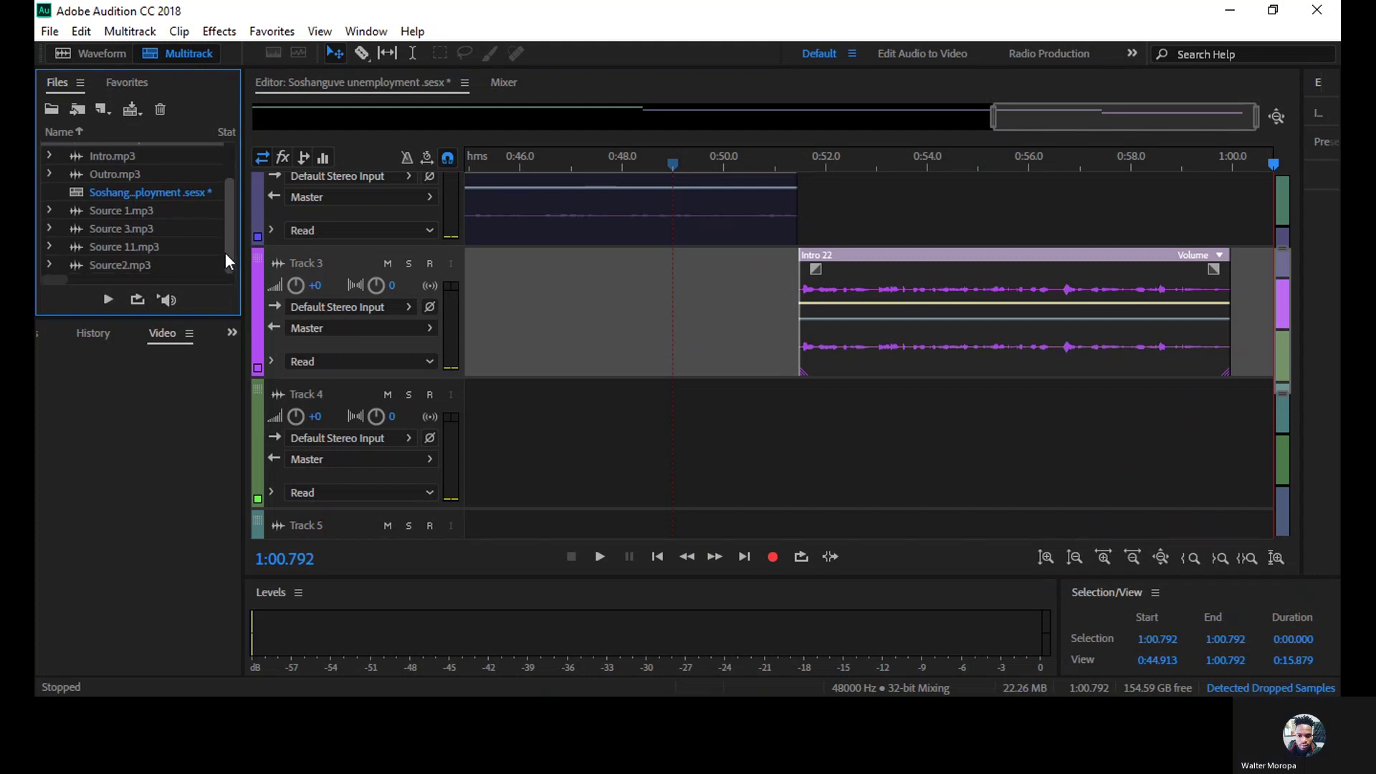
click(123, 260)
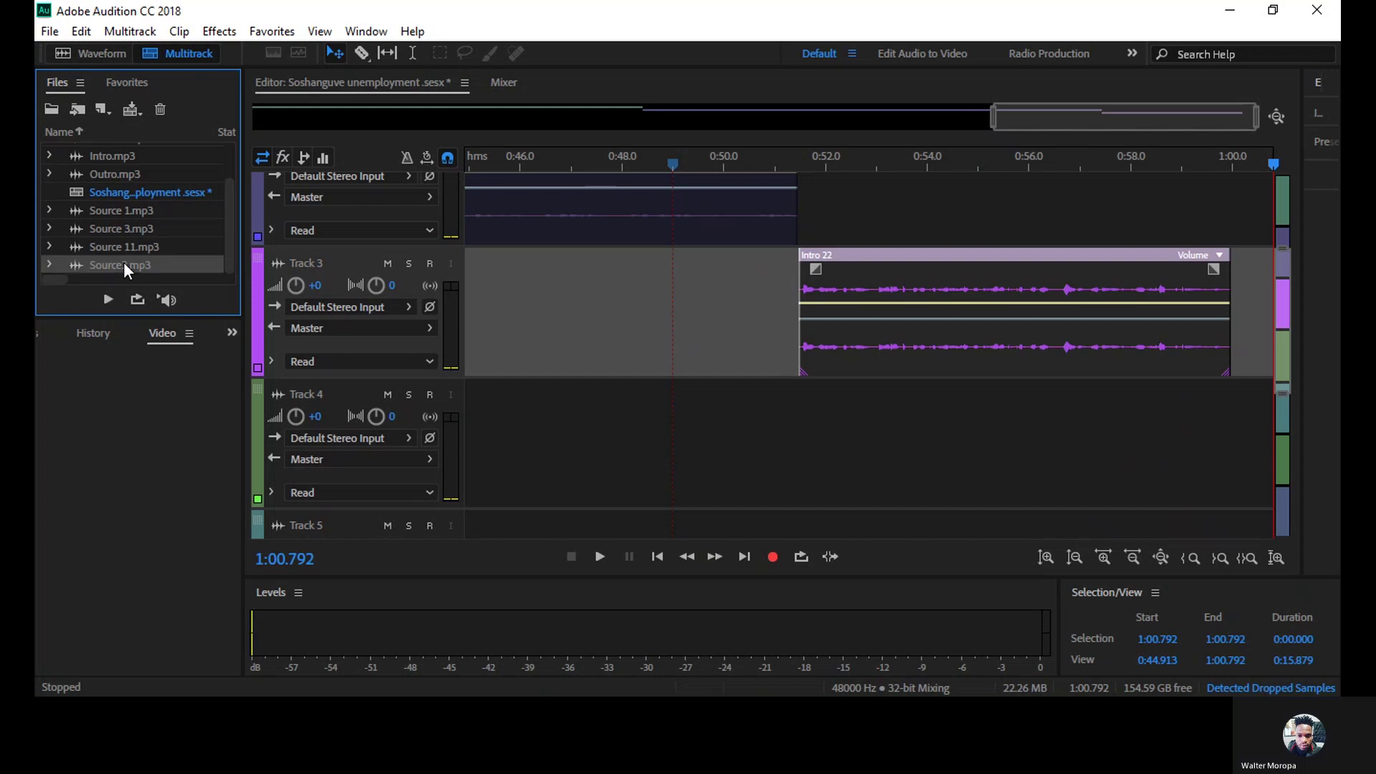
drag(144, 260, 1226, 475)
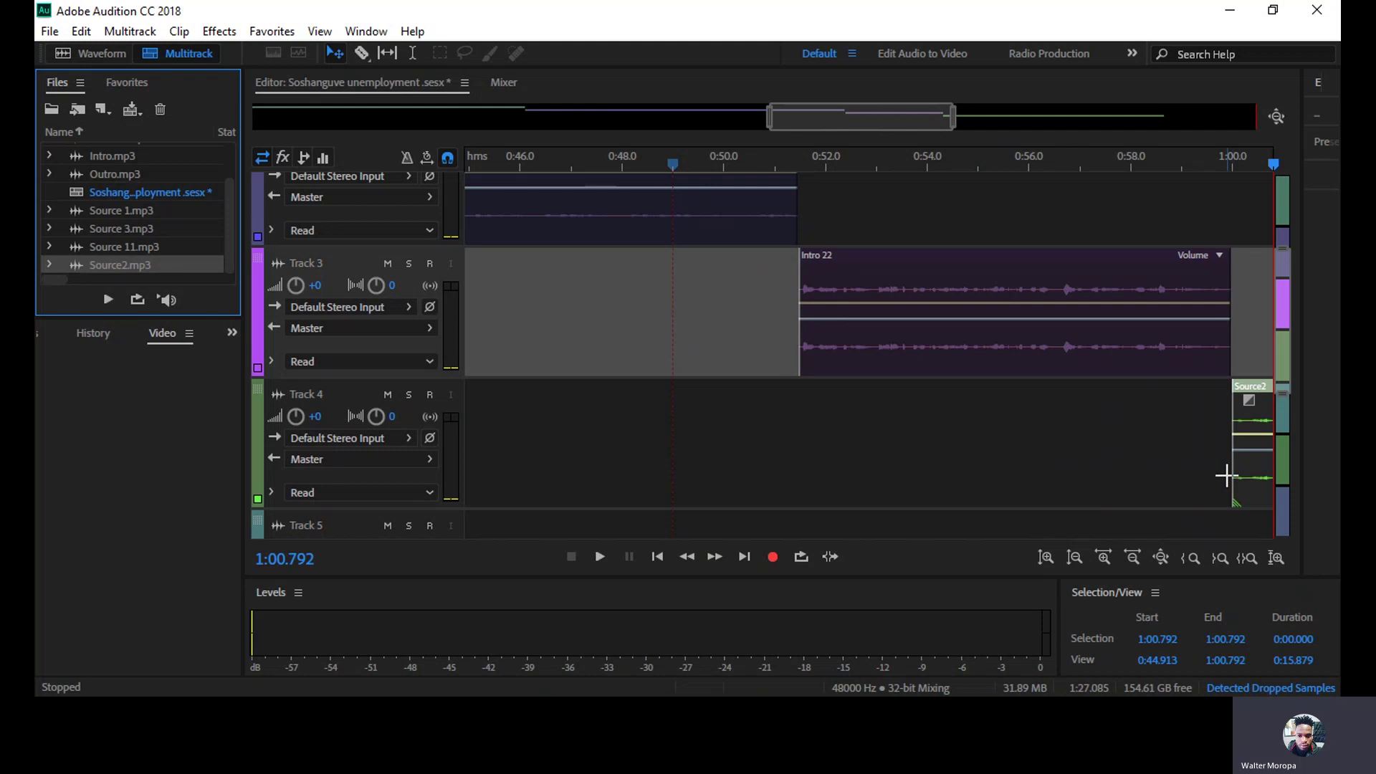
Step: Play the session from about 0:57 through the transition from Intro 22 into Source2 and past the end of Source2
drag(866, 123, 973, 139)
click(634, 164)
key(space)
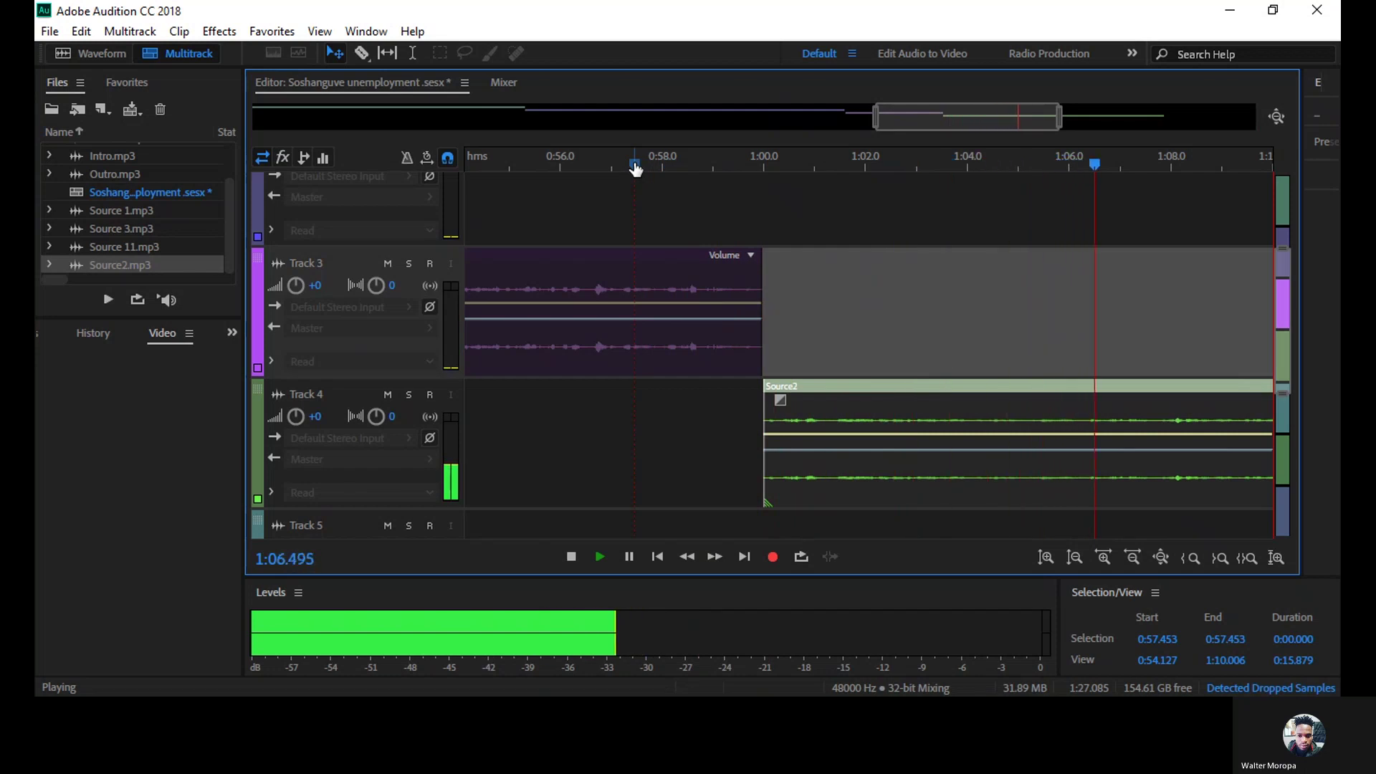
drag(917, 122, 1075, 131)
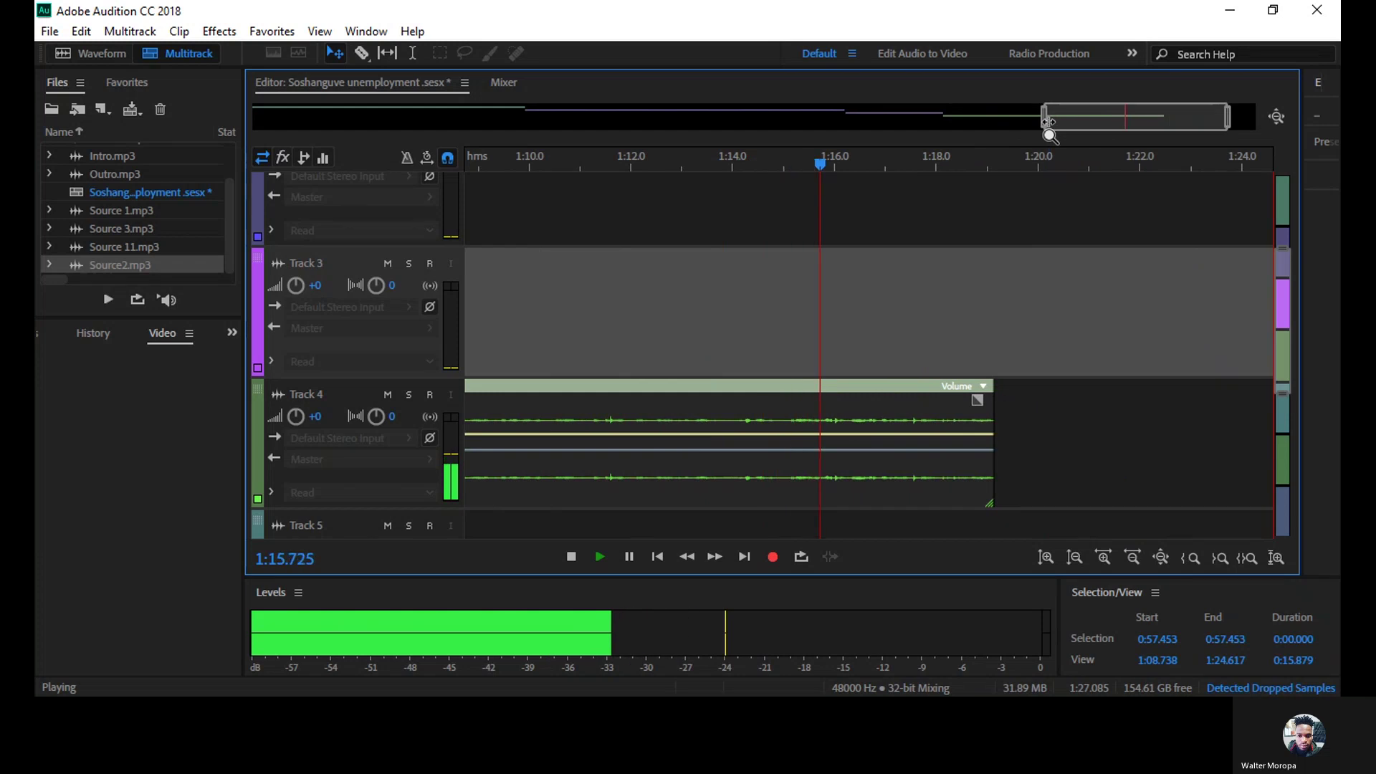
drag(1047, 119, 815, 119)
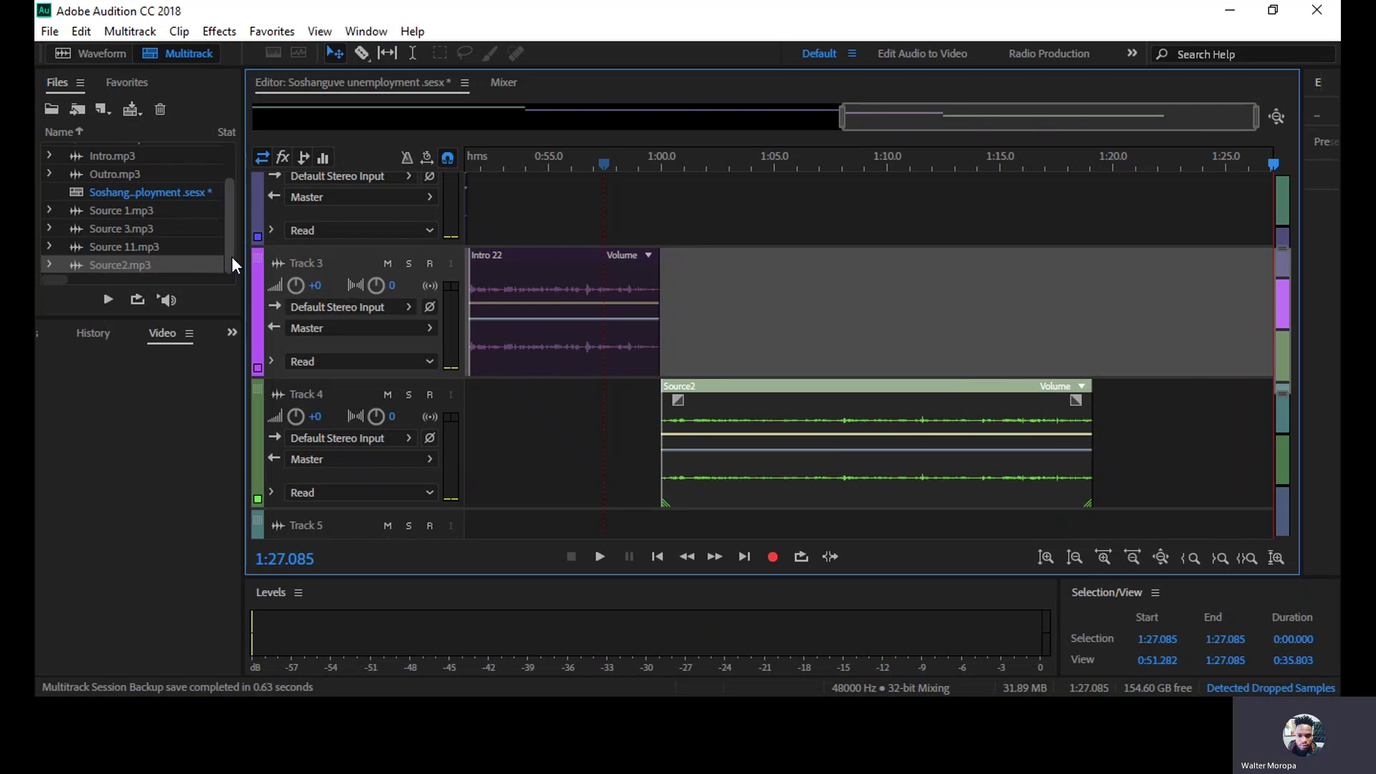
Step: Play a brief part of the Source2 clip from about 1:12
drag(231, 256, 231, 227)
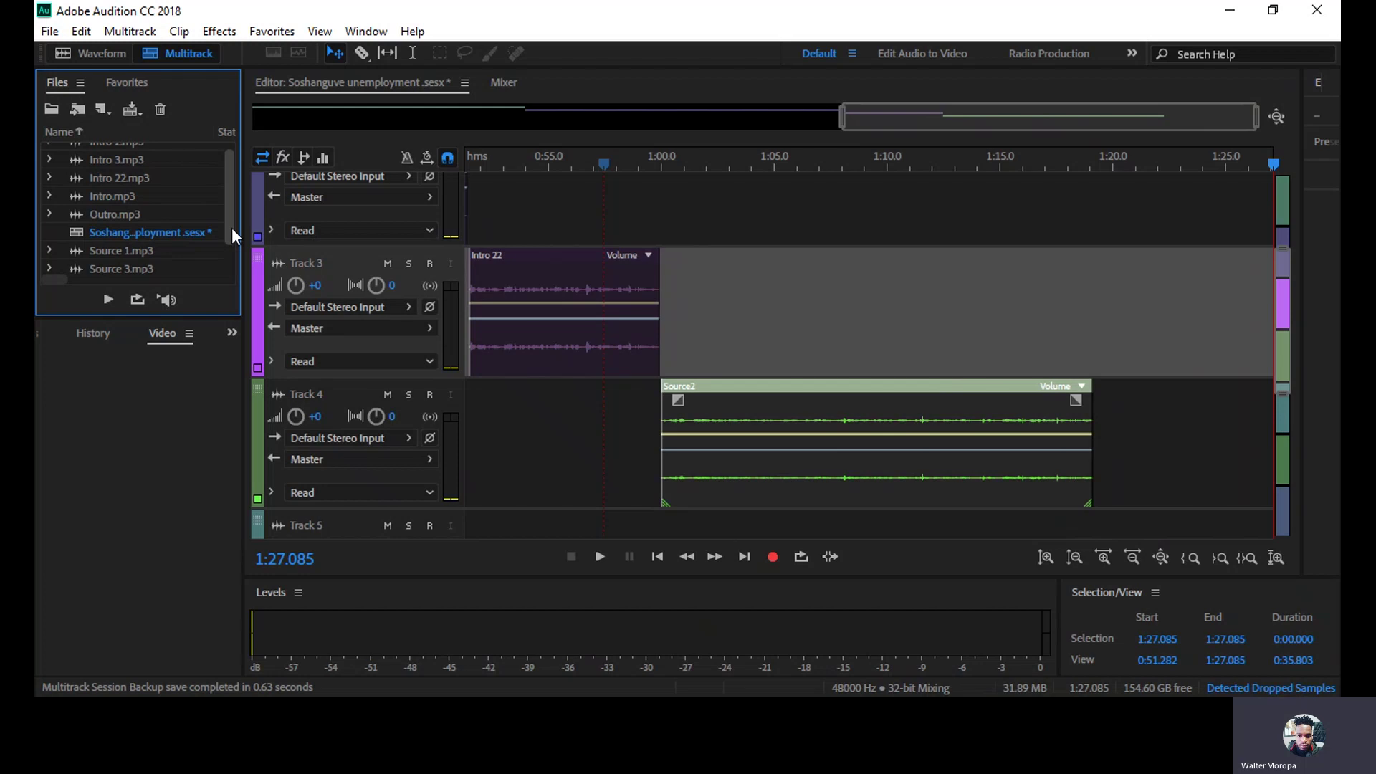
mouse_move(232, 229)
mouse_down()
mouse_move(232, 253)
mouse_move(223, 218)
mouse_up()
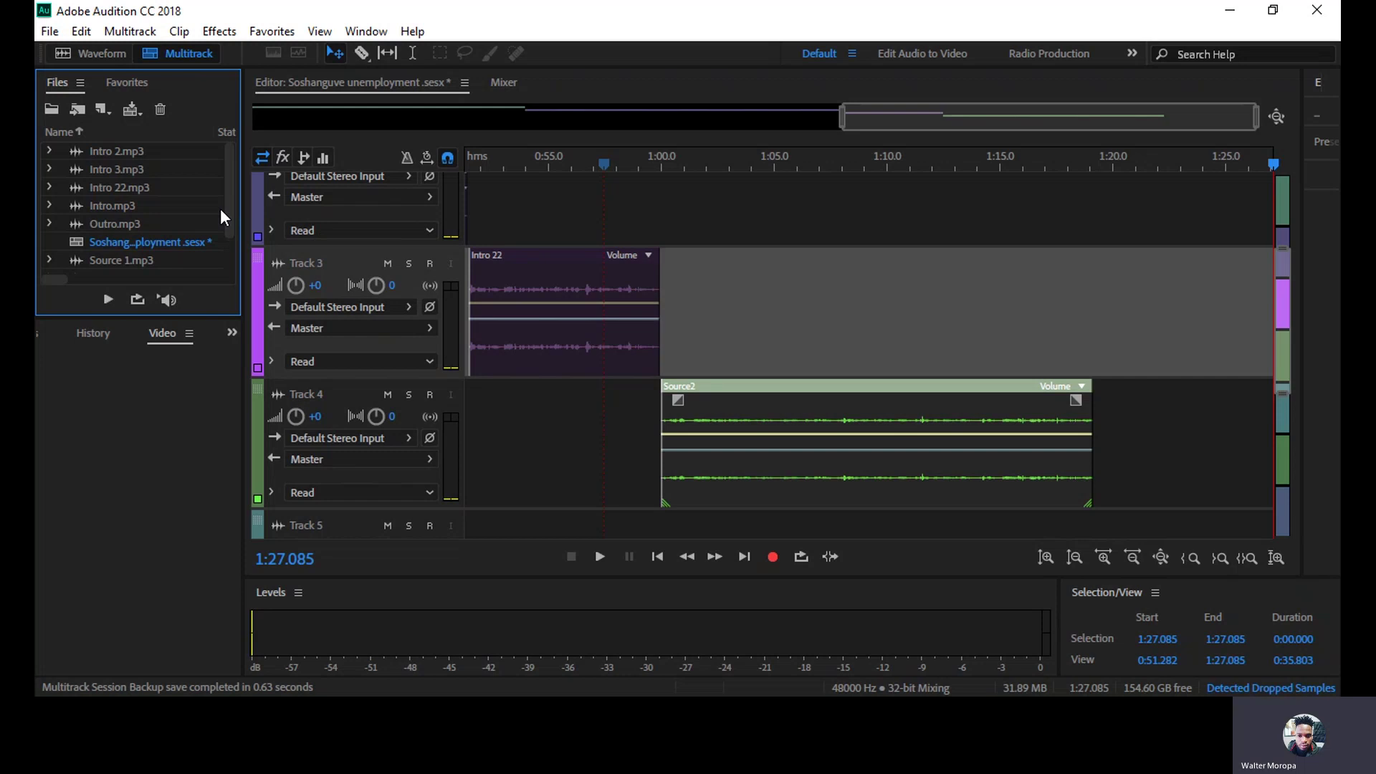
drag(1284, 301, 1284, 345)
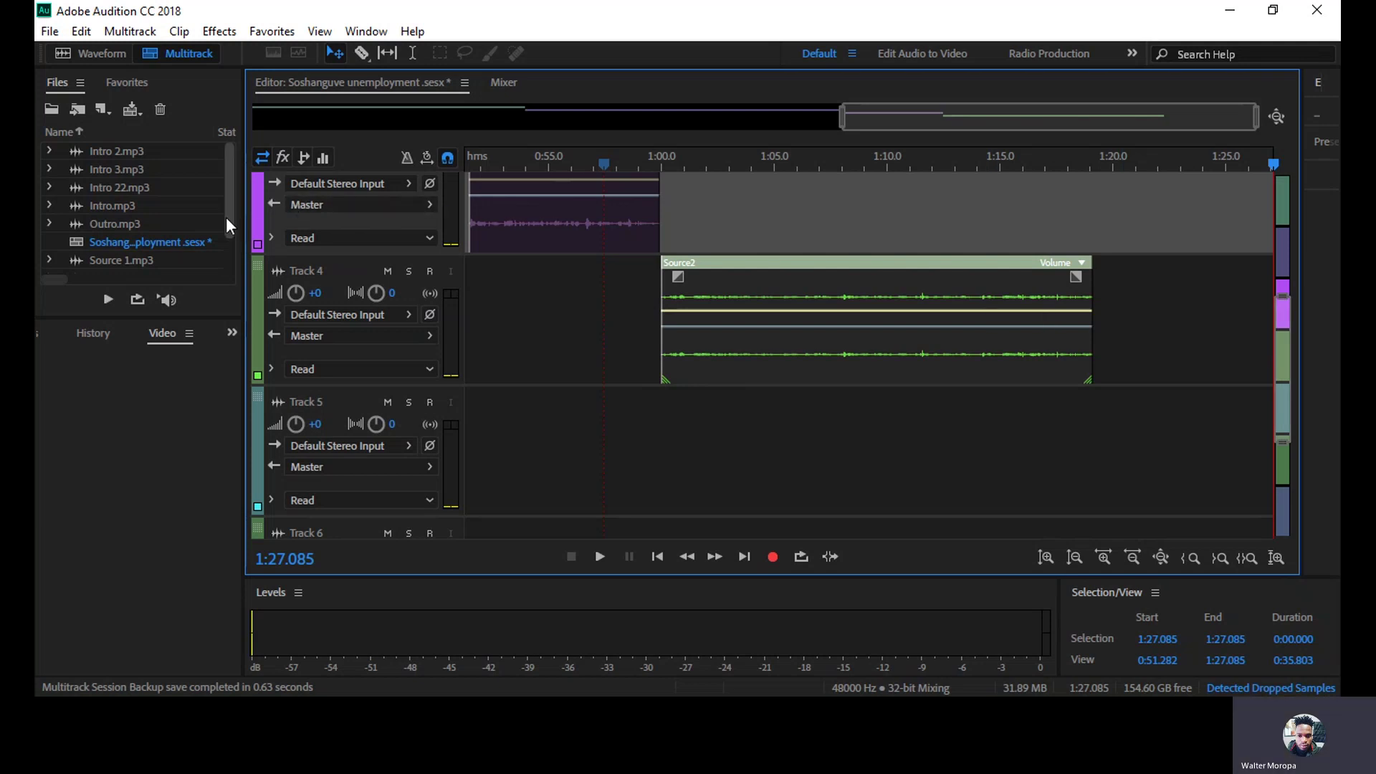
click(937, 162)
key(space)
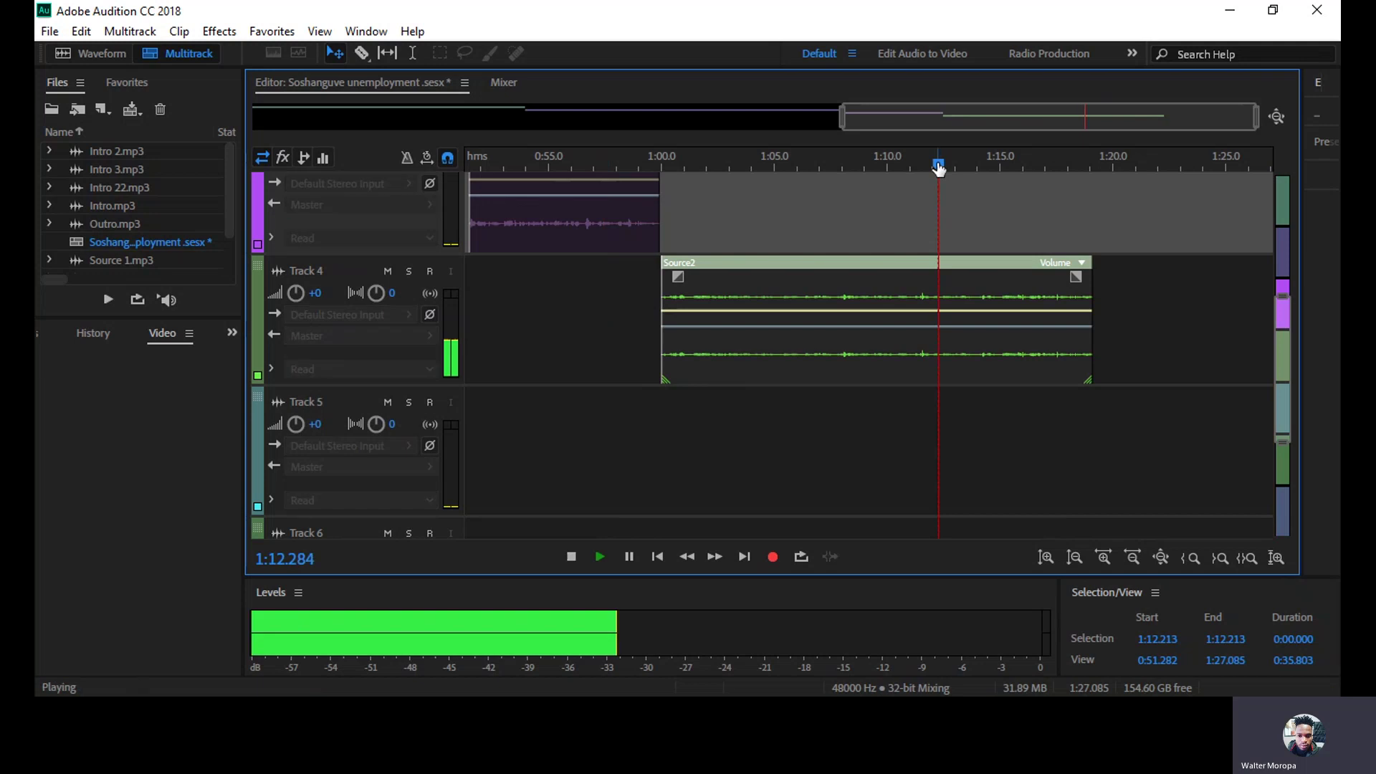
key(space)
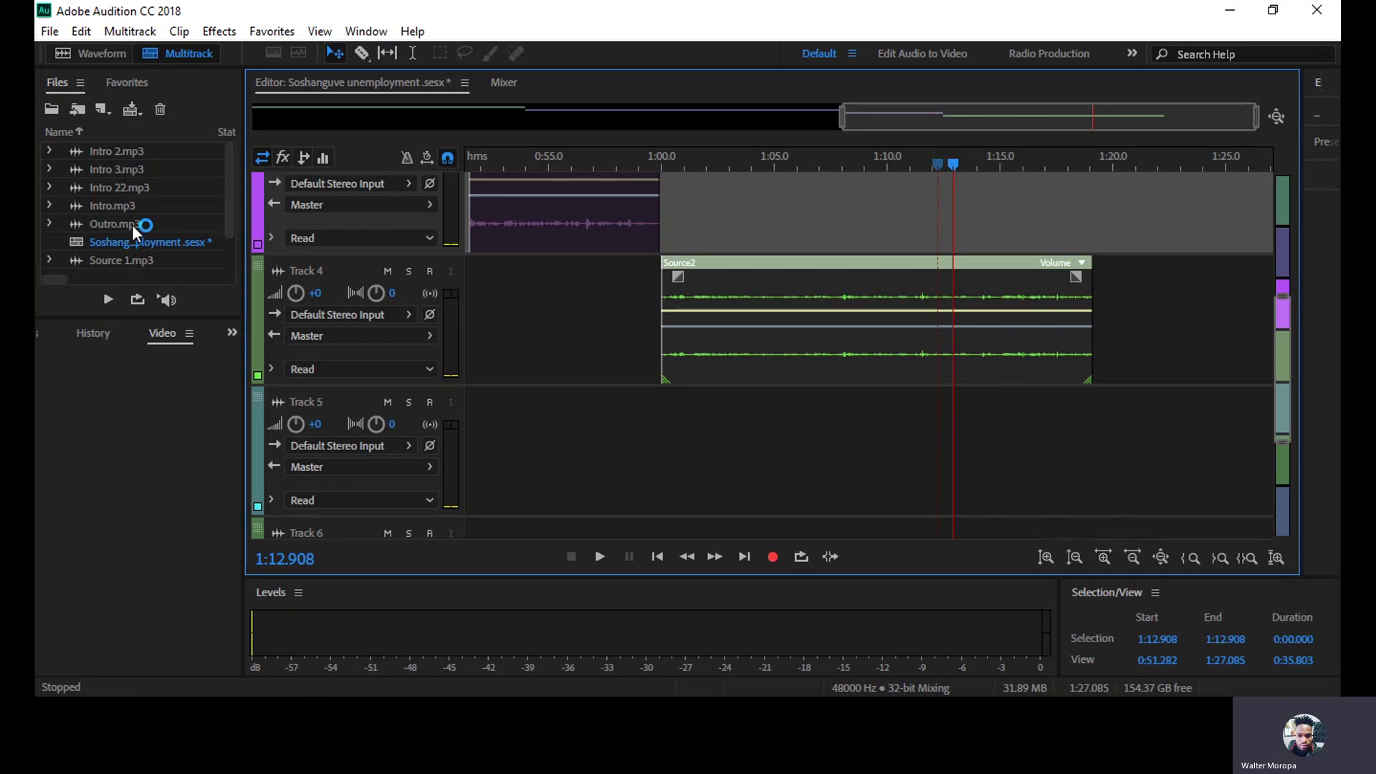
Step: Place Intro 3.mp3 on Track 5 so it starts at about 1:19, near the end of Source2
click(229, 200)
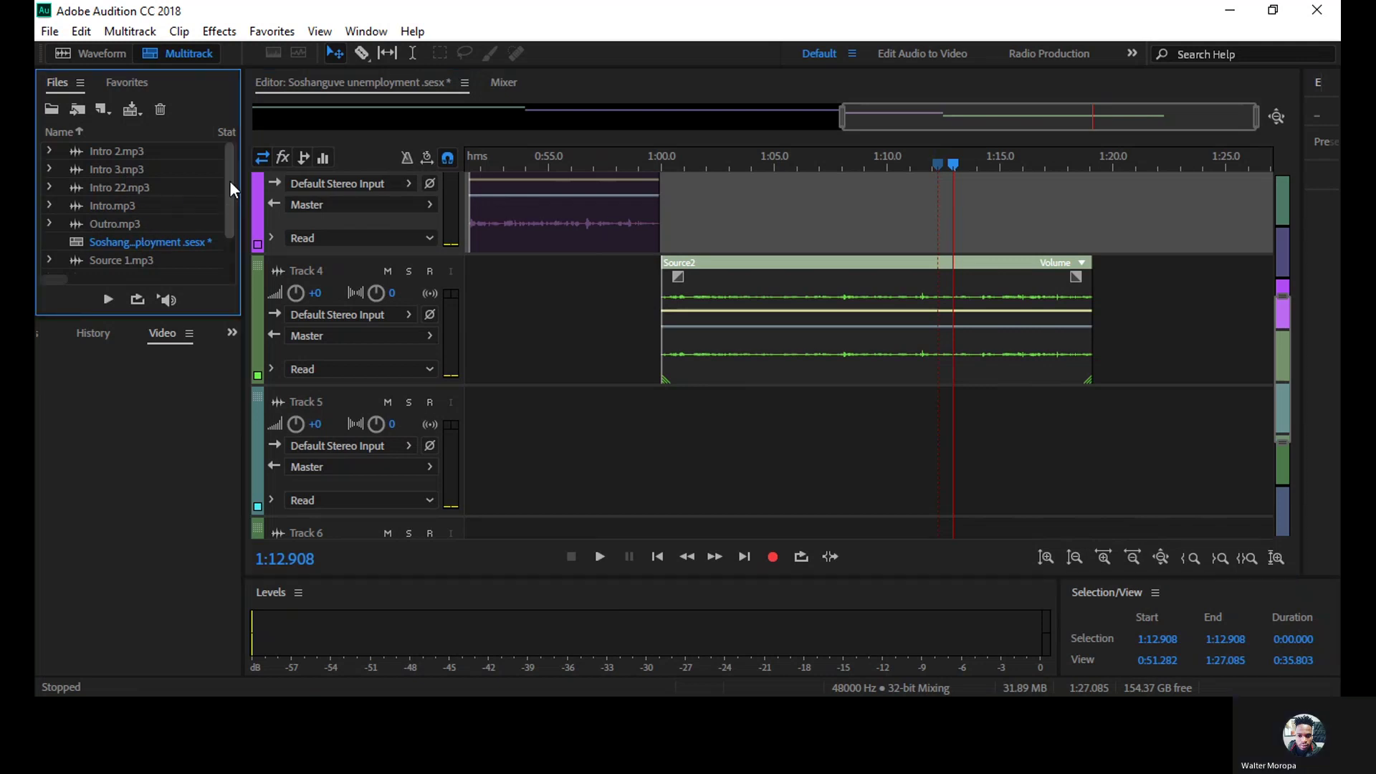
drag(229, 183, 227, 242)
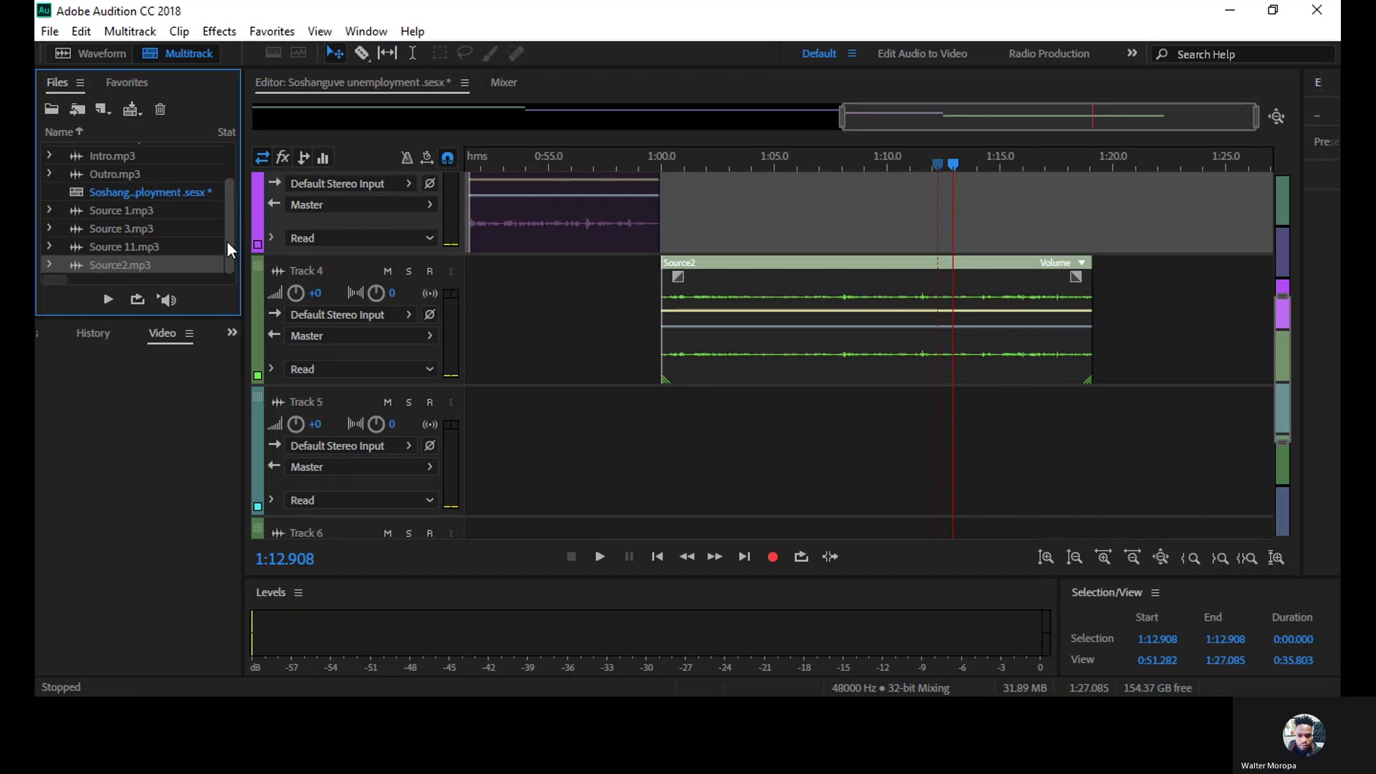
scroll(120, 184, up, 1)
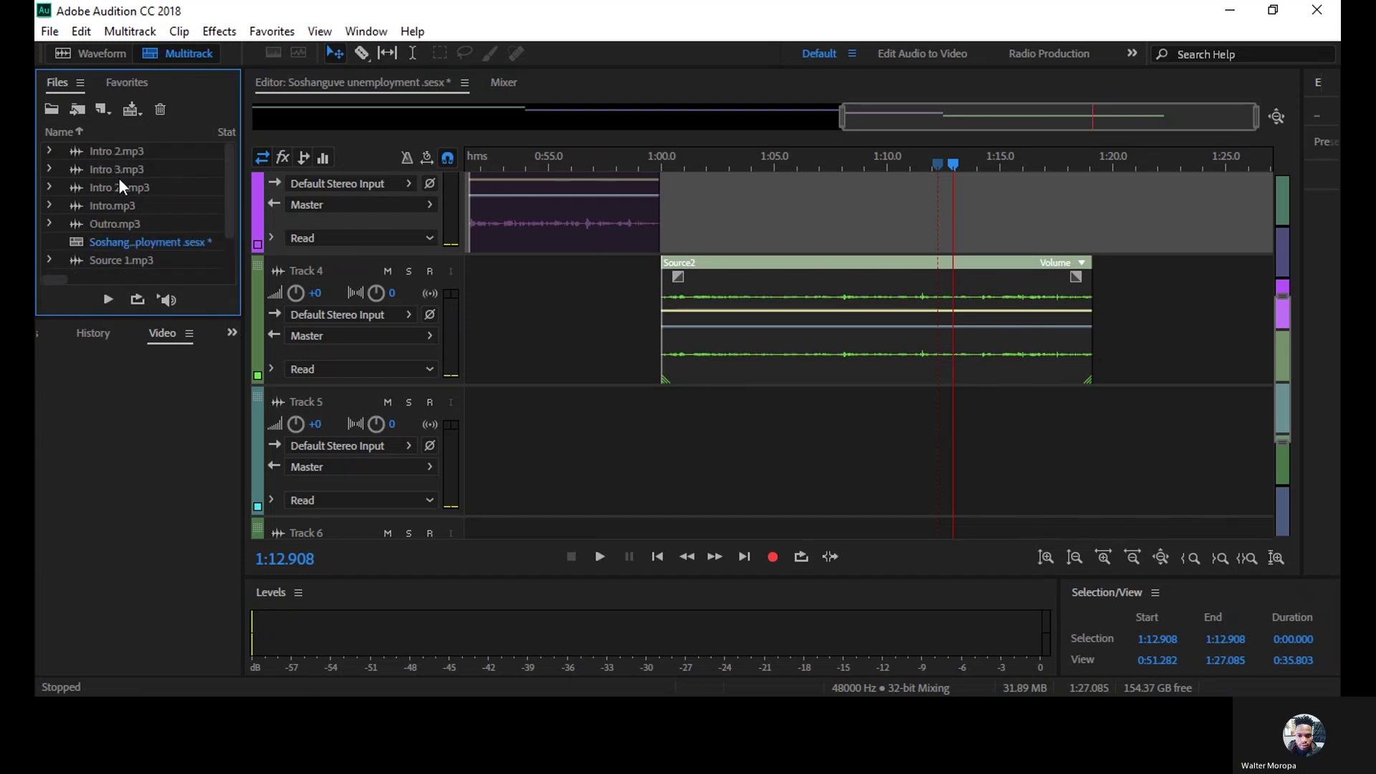
click(101, 170)
drag(105, 170, 1085, 467)
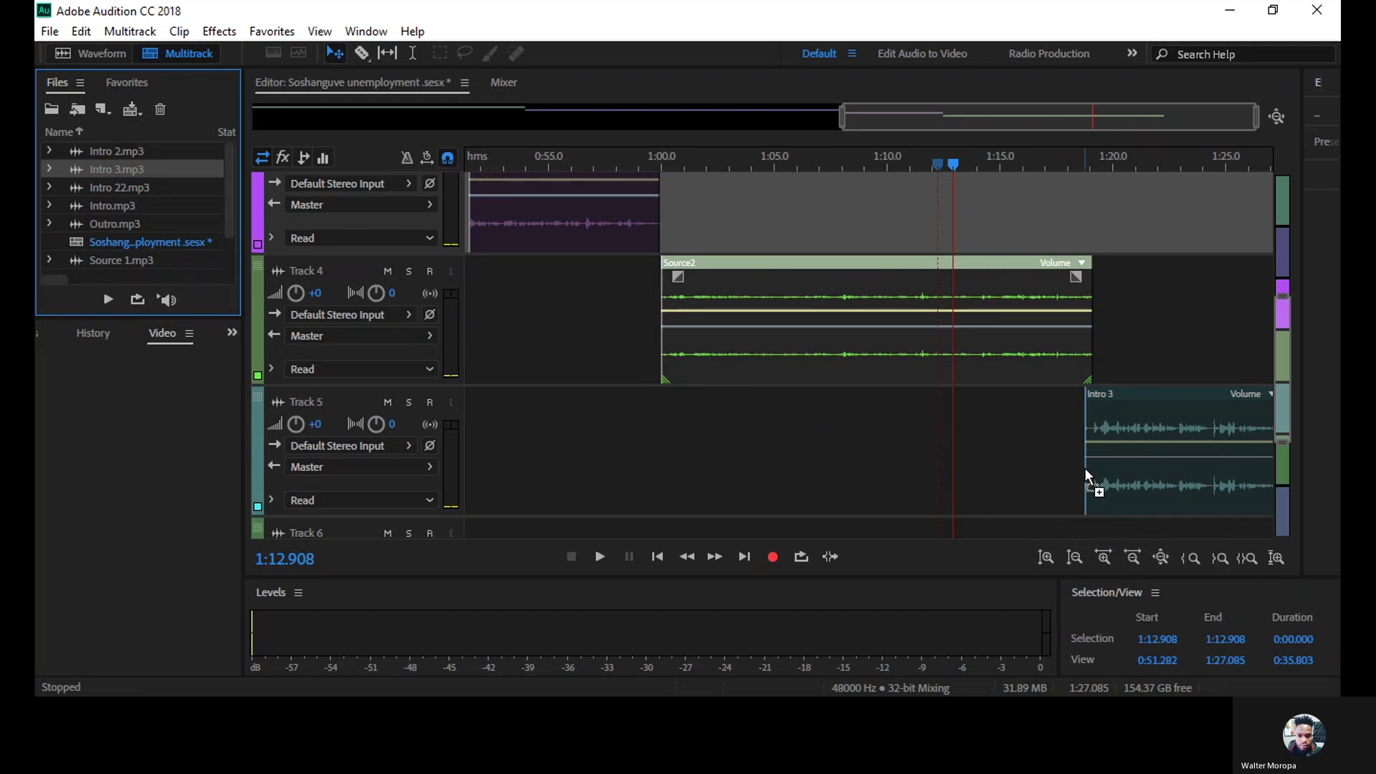
Step: Play the session from about 1:15 and move Intro 3 on Track 5 to start exactly where Source2 ends
click(1007, 159)
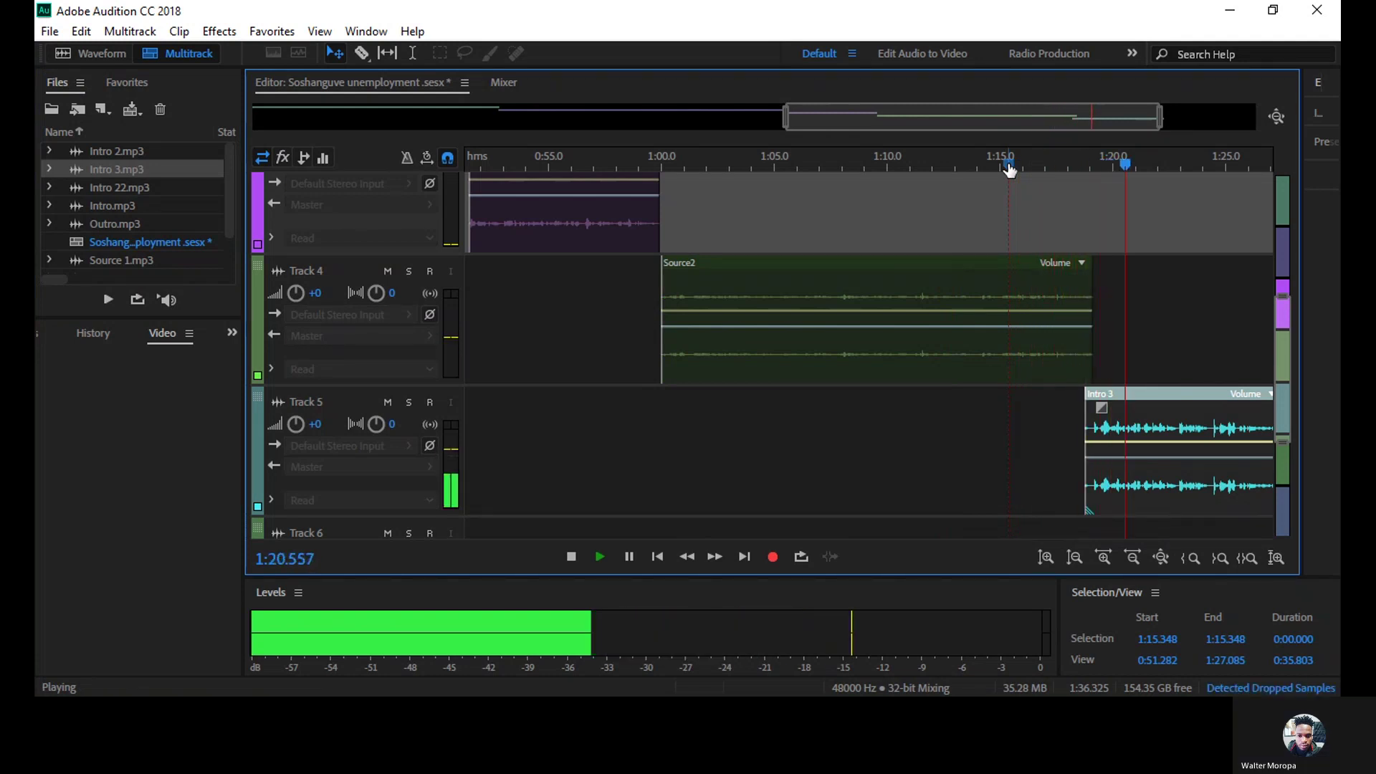
click(1125, 398)
drag(1127, 398, 1132, 398)
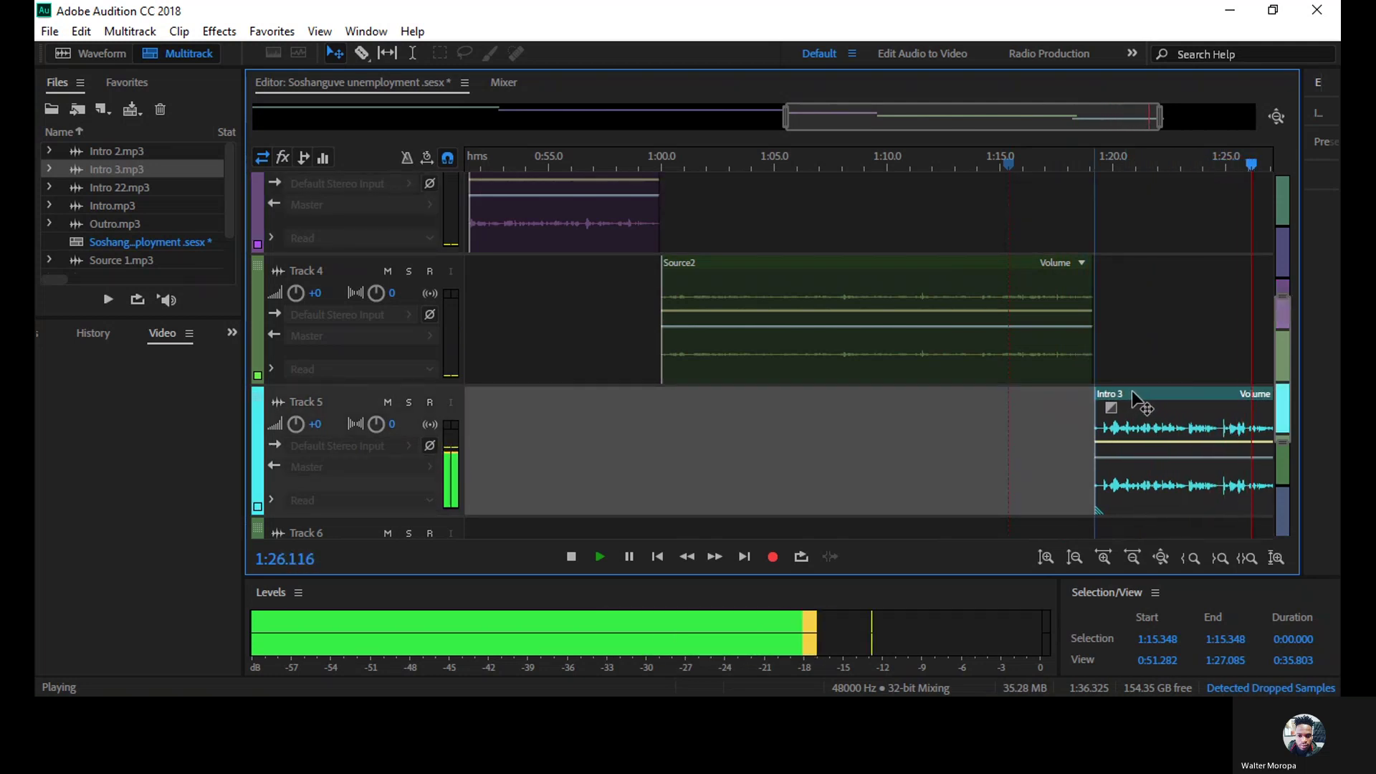
key(space)
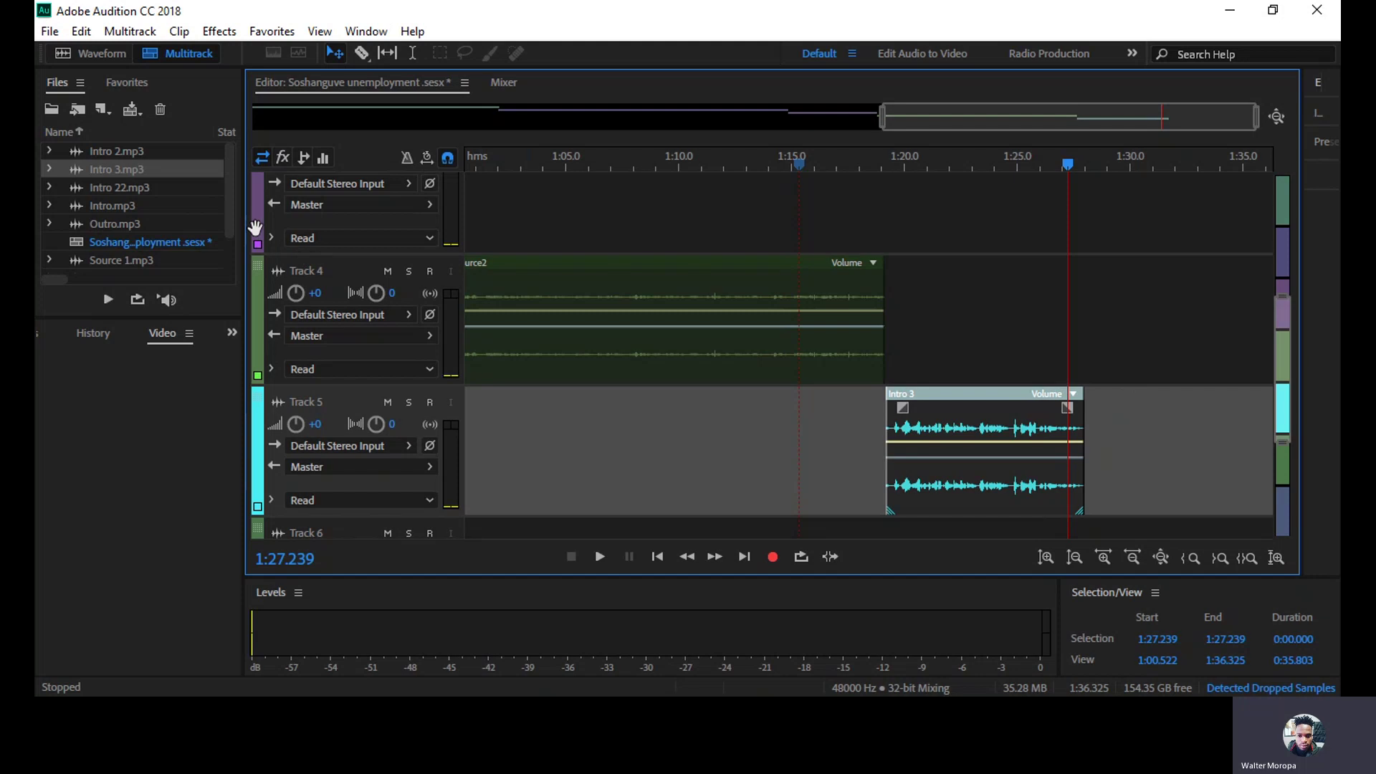
Step: Add Source 3.mp3 after Intro 3 and move it to Track 6, starting where Intro 3 ends
drag(231, 212, 229, 270)
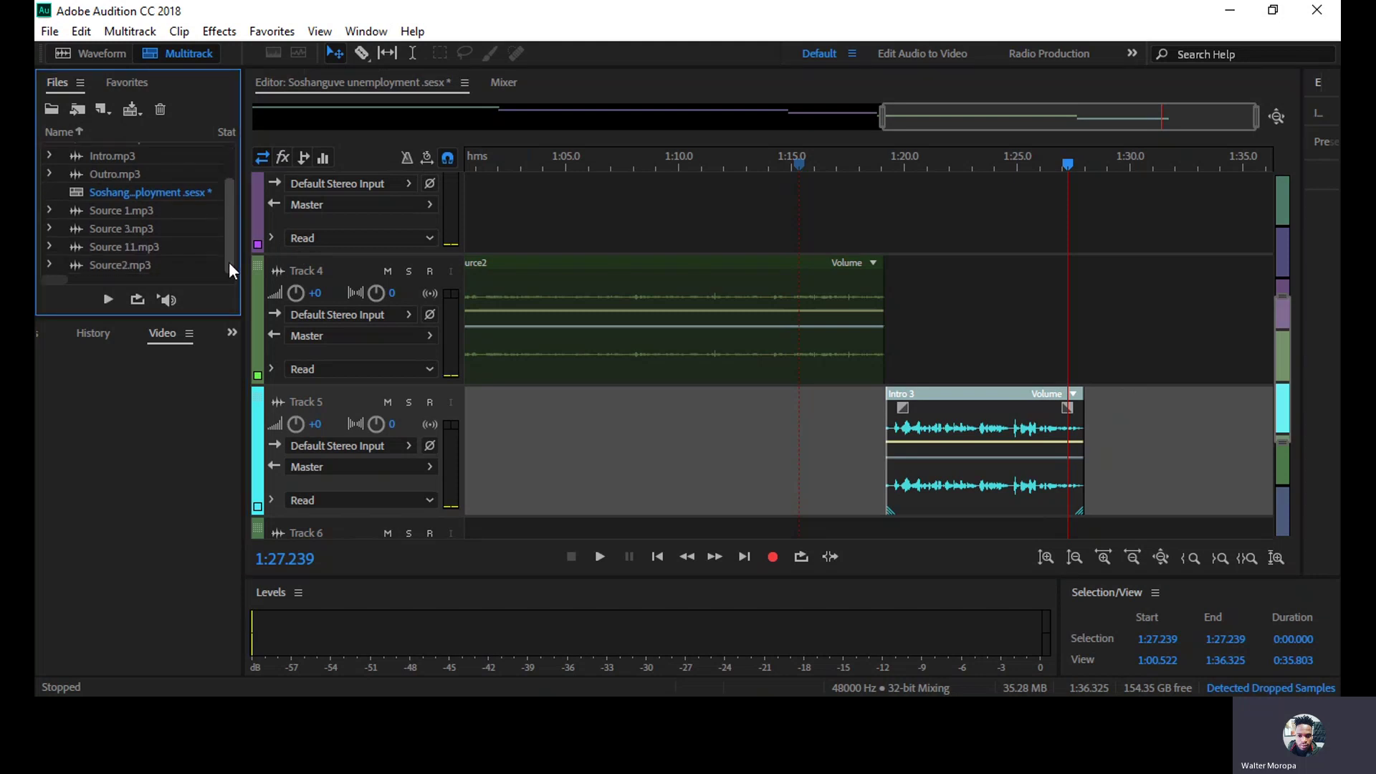
click(103, 226)
drag(102, 225, 1112, 496)
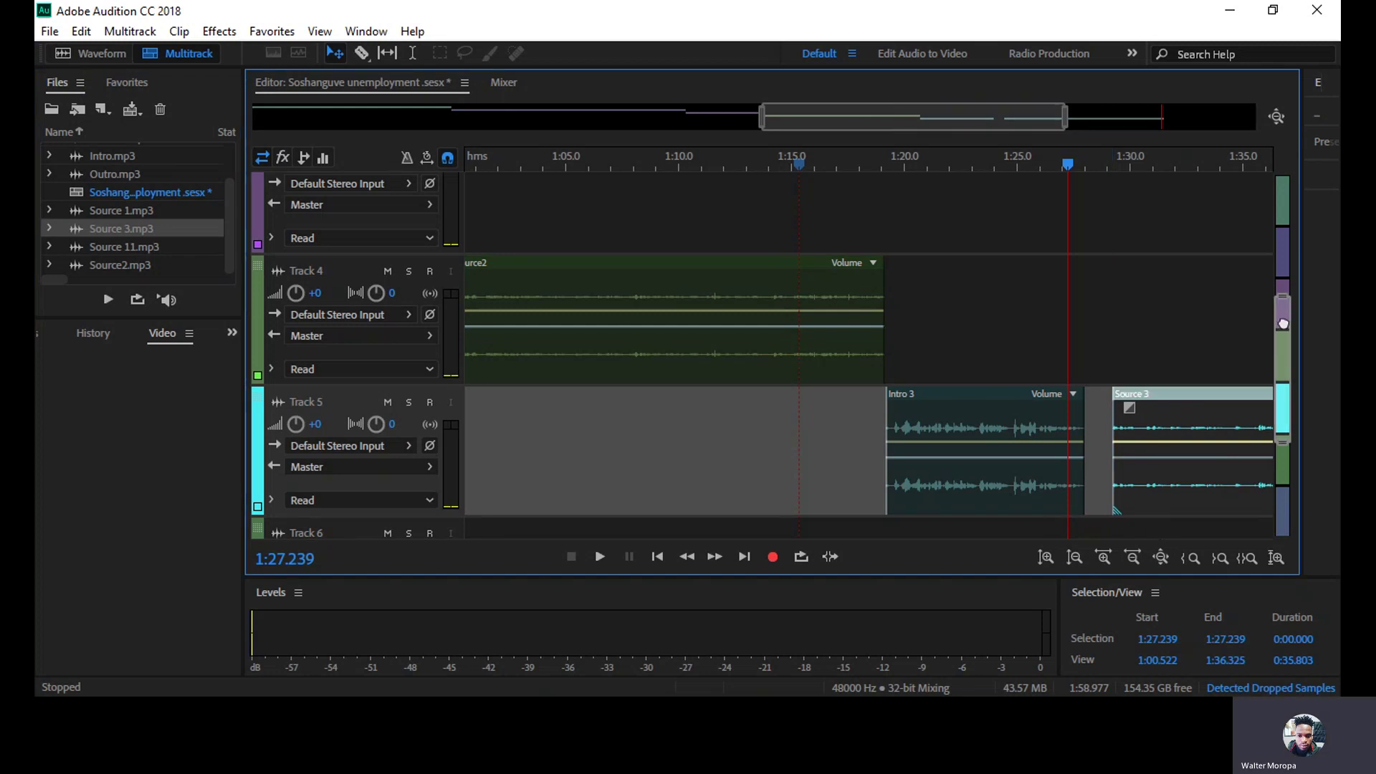
drag(1283, 323, 1284, 391)
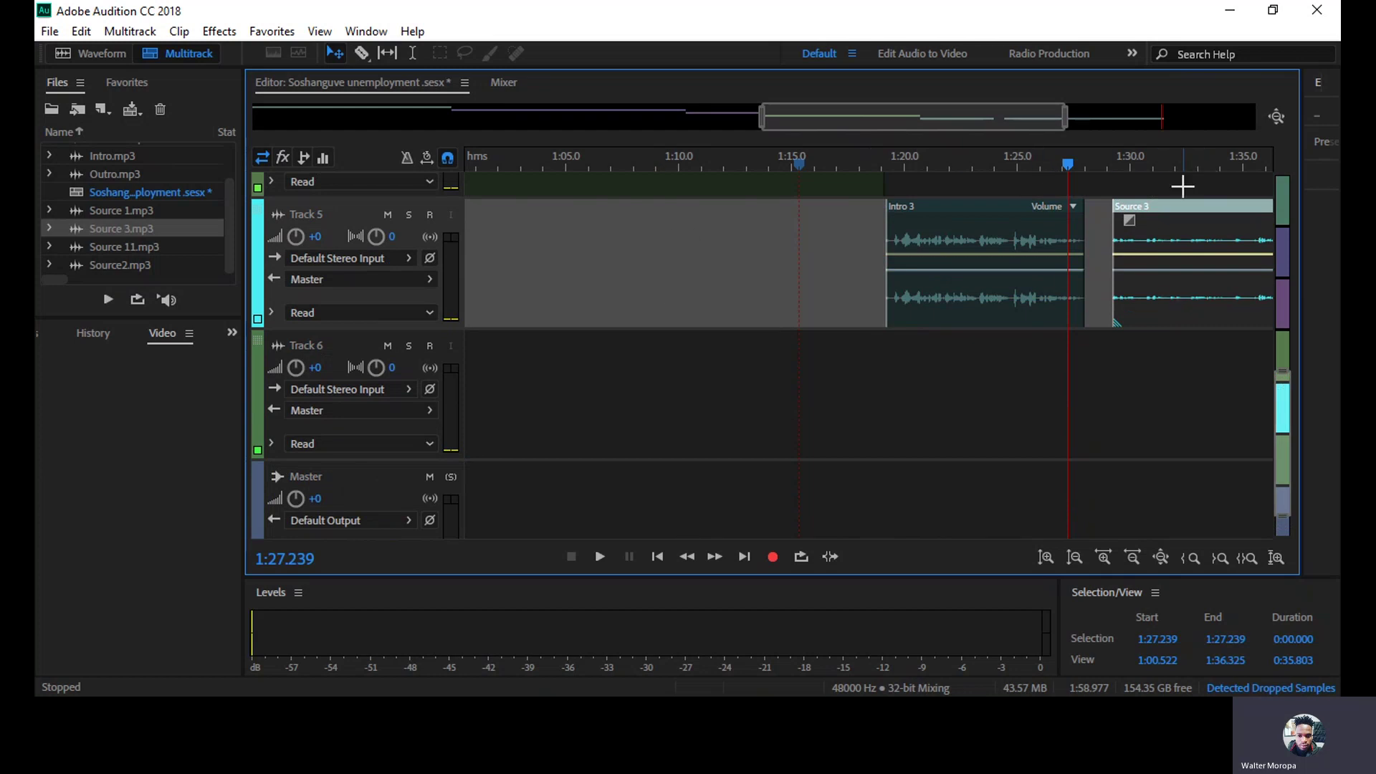
drag(1182, 208, 1158, 403)
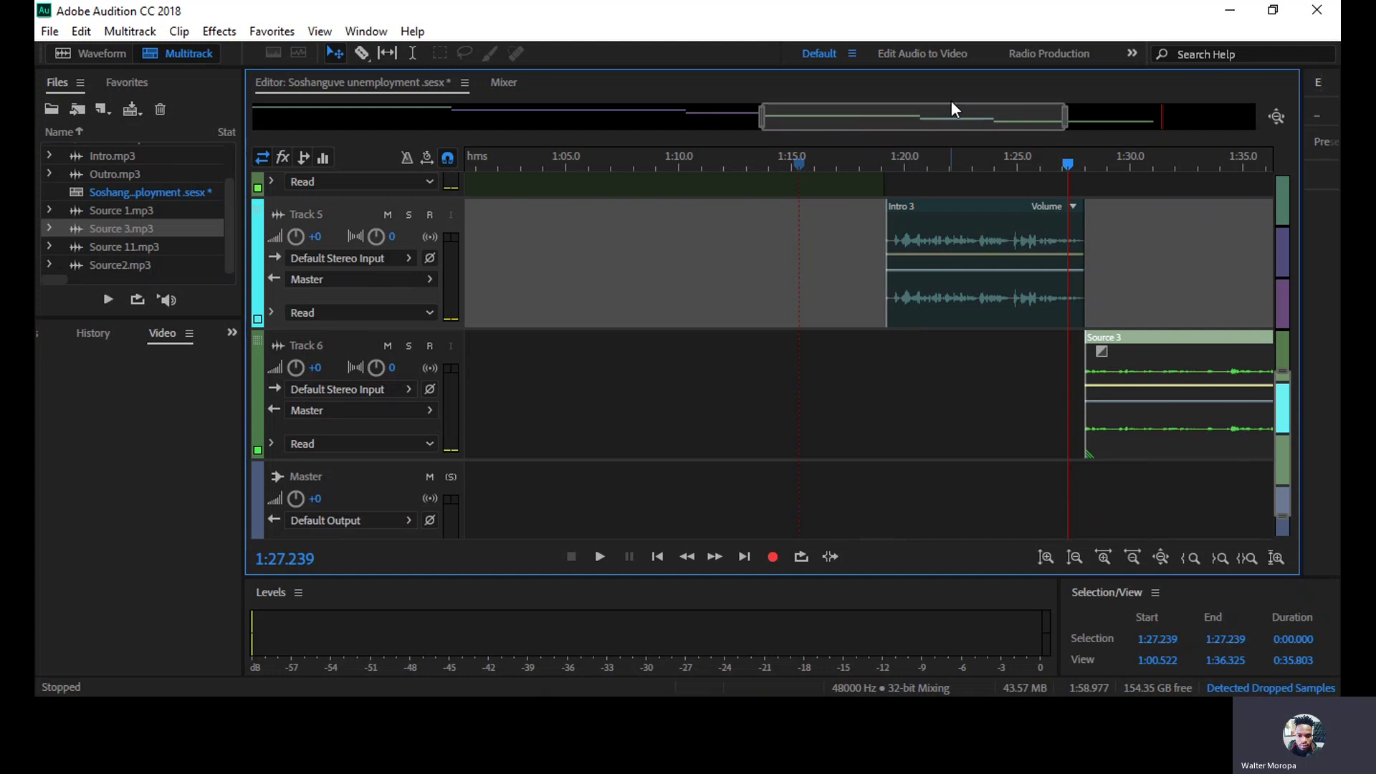
Step: Play the transition from Intro 3 into Source 3 from about 1:27 and set the playback start back to about 1:26
drag(952, 101, 1048, 97)
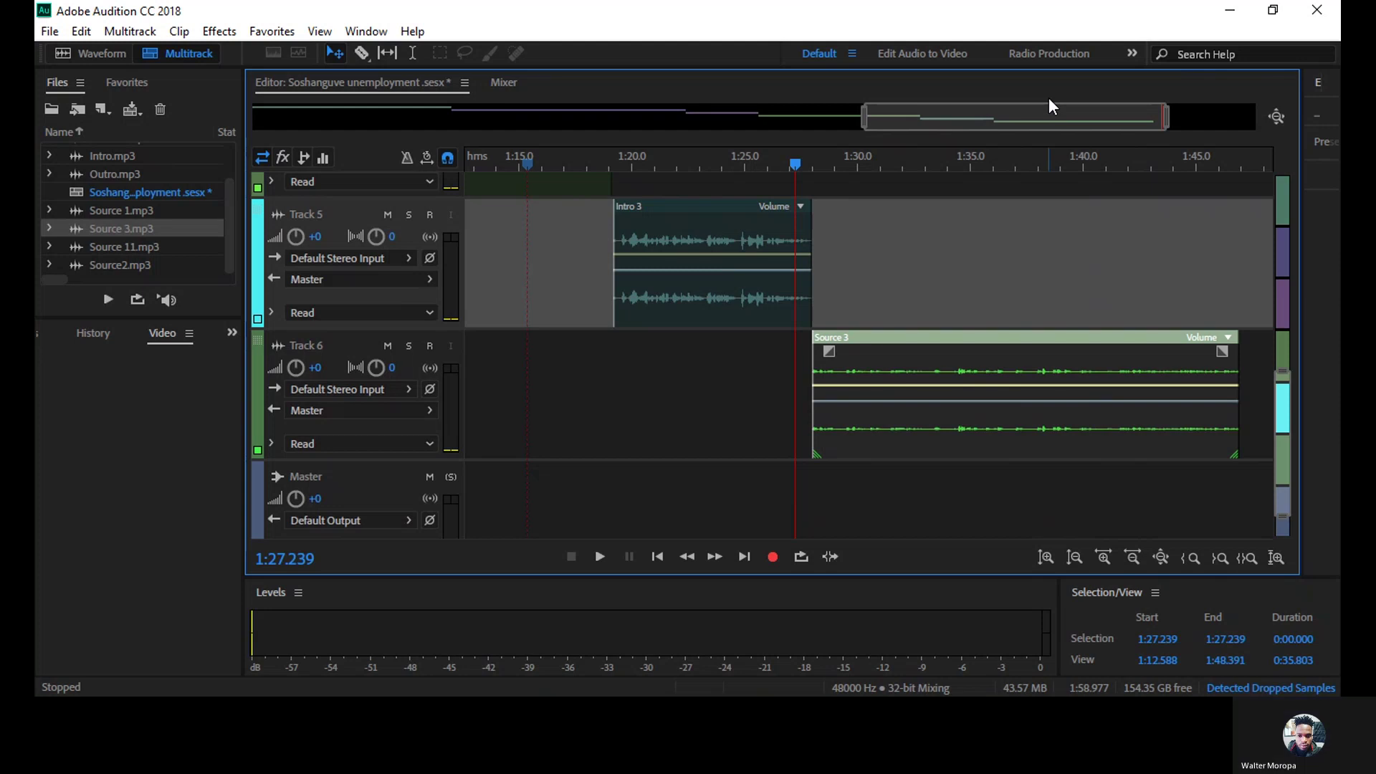
key(space)
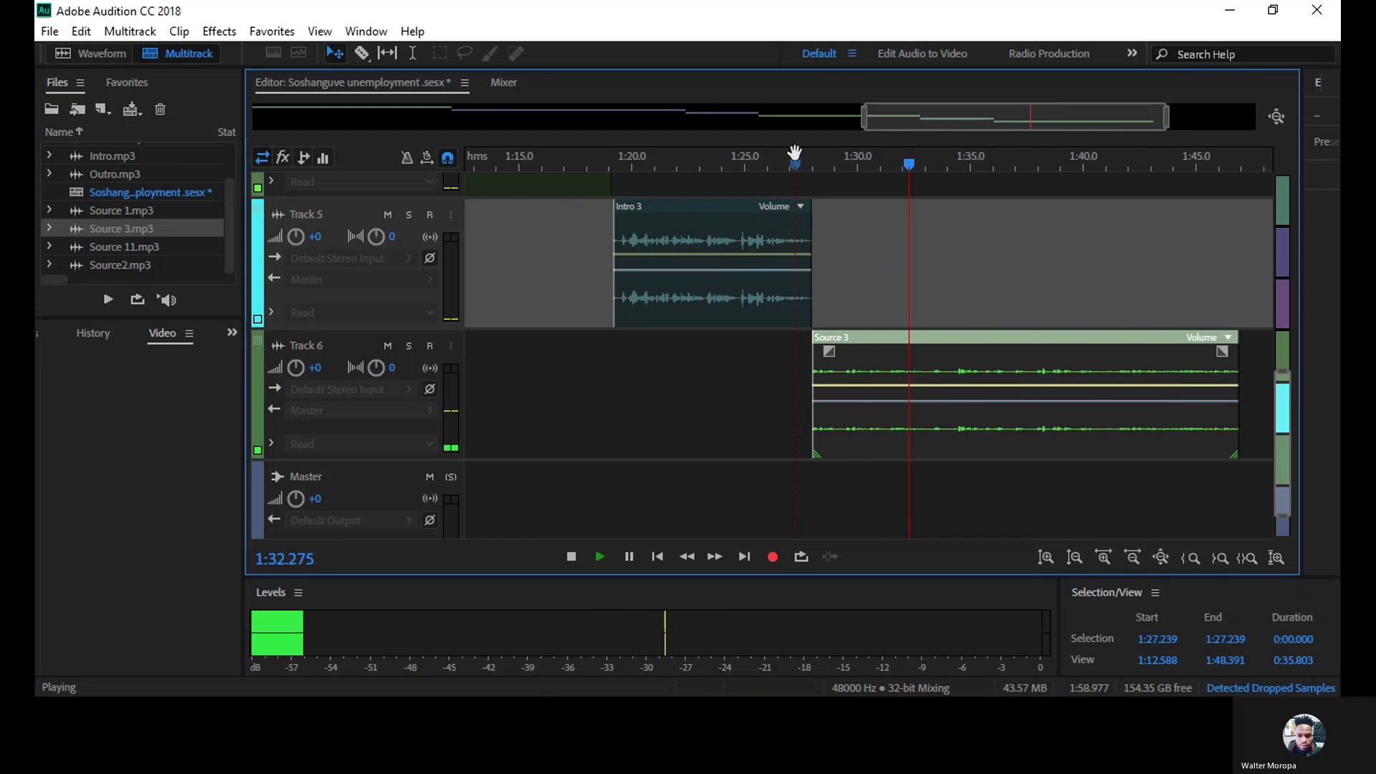
drag(794, 153, 761, 163)
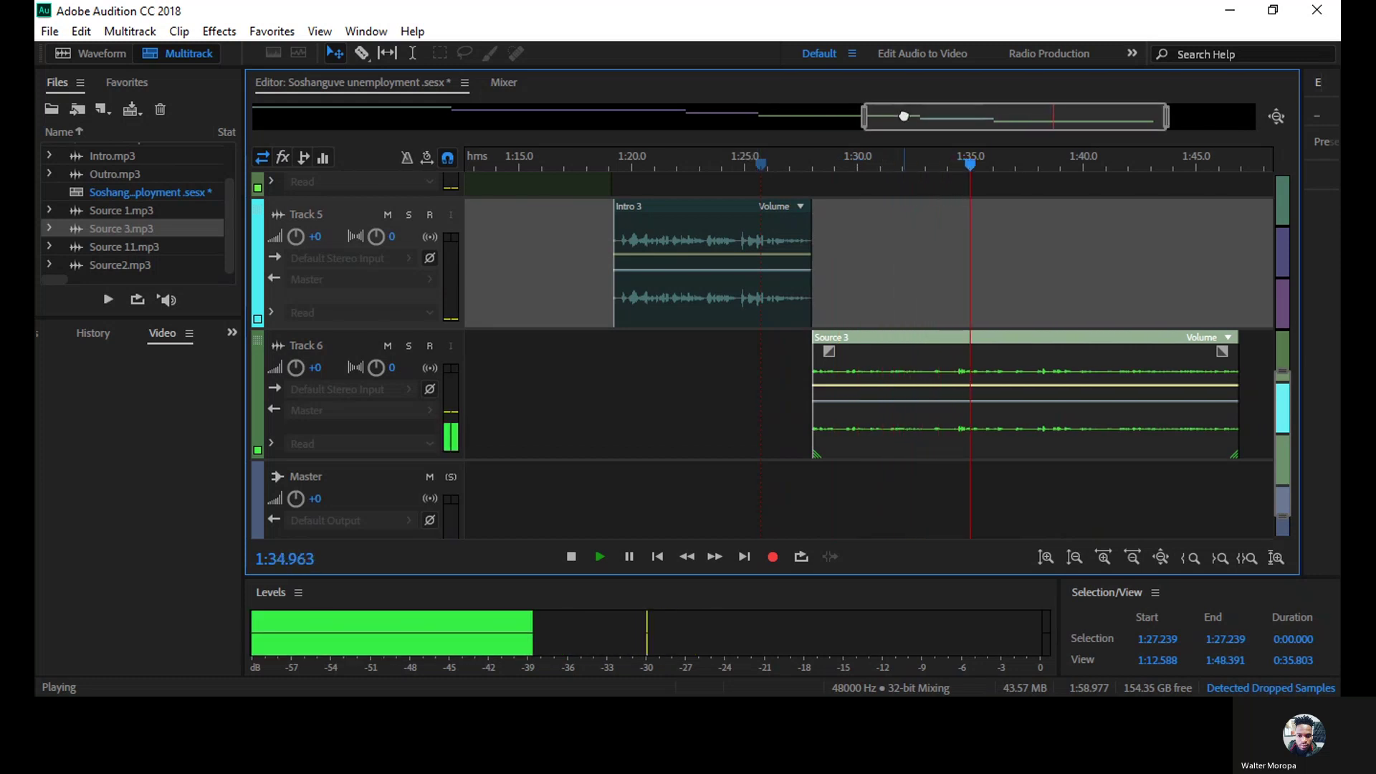
Step: Stop playback and trim the end of Source2 on Track 4 back to about 1:16
key(space)
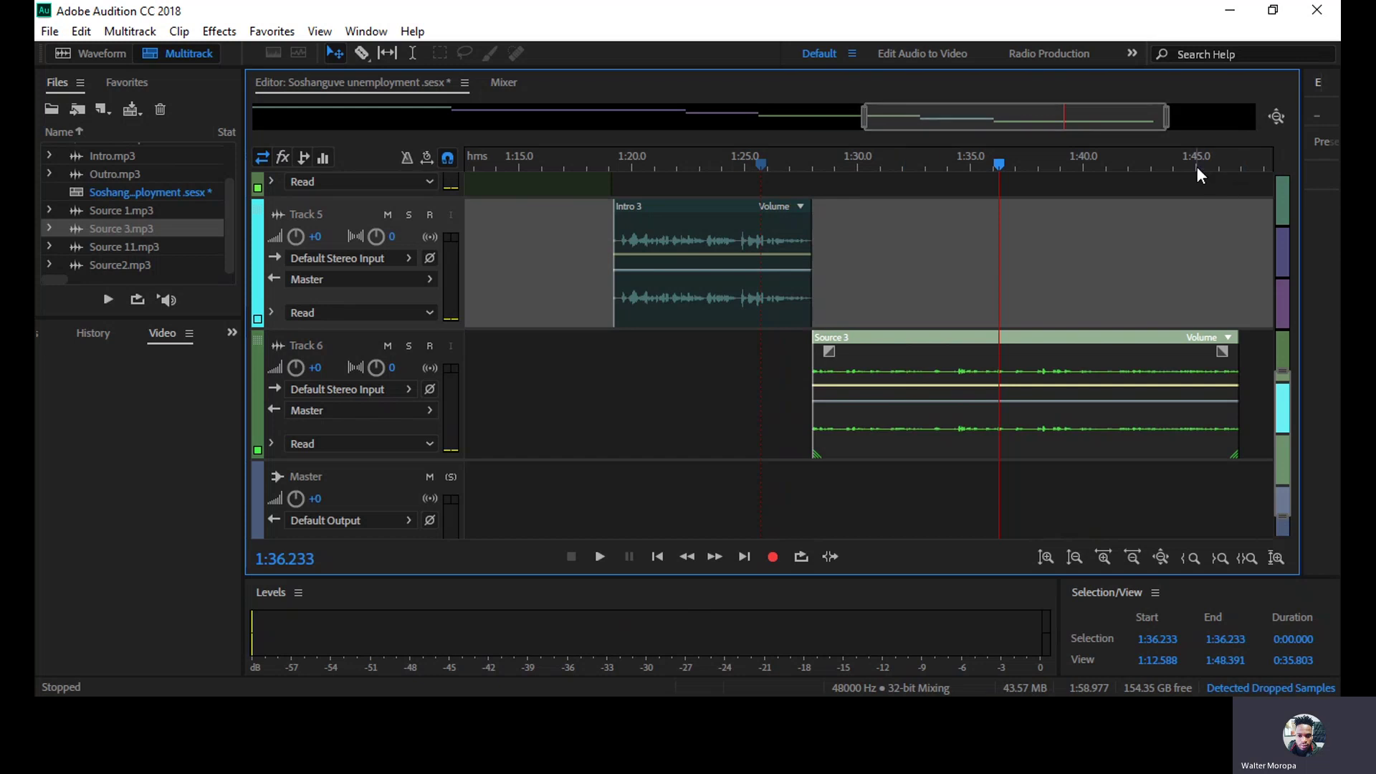
drag(1099, 115, 898, 122)
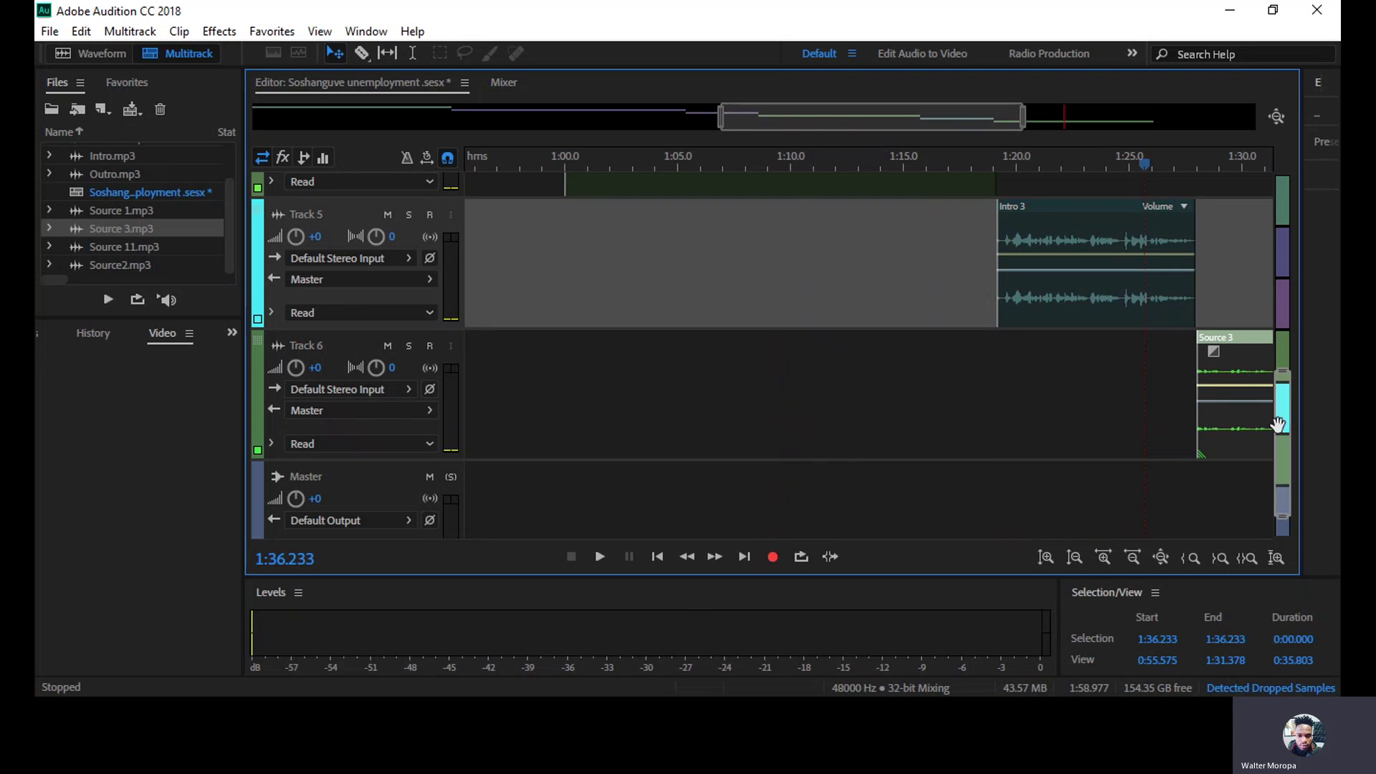
drag(1278, 425, 1265, 329)
click(761, 164)
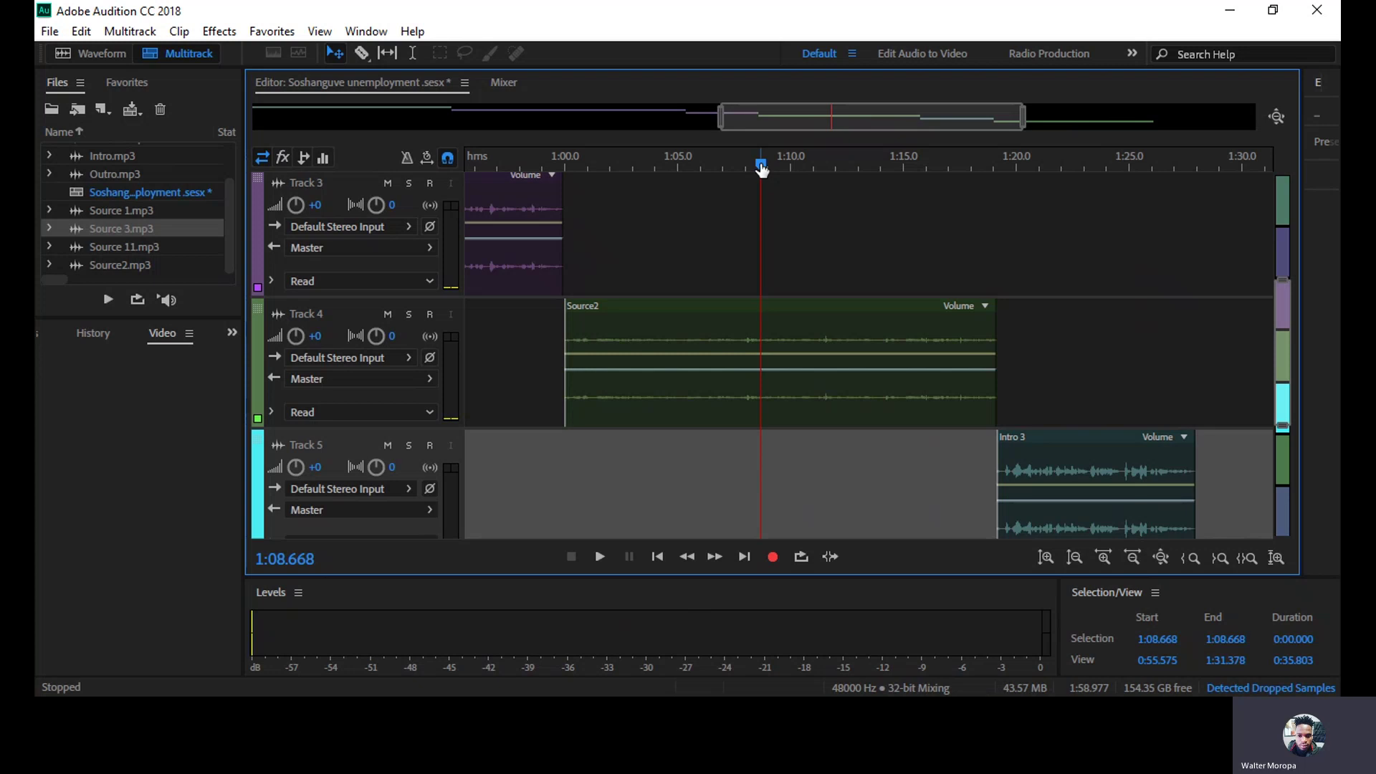
drag(995, 330, 930, 330)
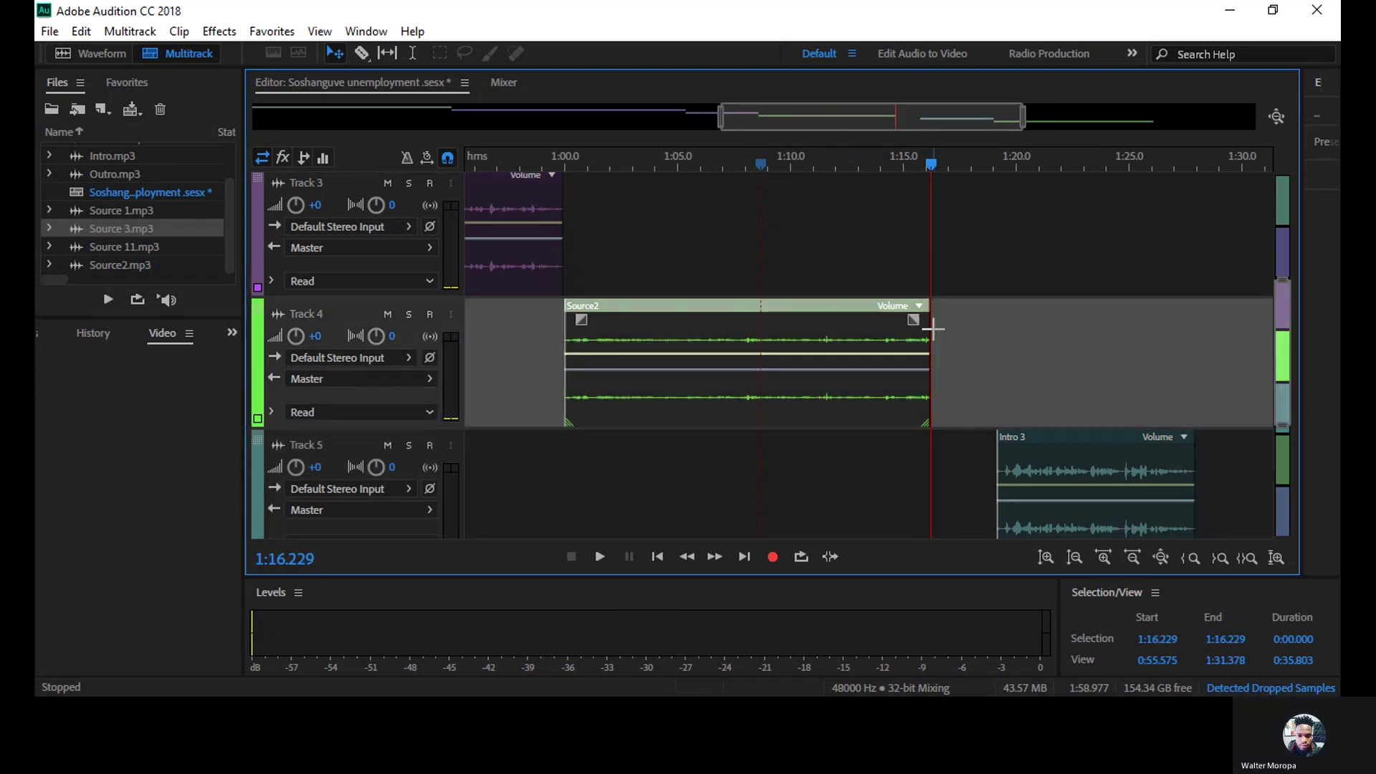
Step: Close the gaps by moving Intro 3 to start where Source2 ends, about 1:16, and Source 3 to start where Intro 3 ends, about 1:25
mouse_move(1030, 446)
mouse_down()
mouse_move(1008, 447)
mouse_move(1046, 445)
mouse_move(1035, 445)
mouse_up()
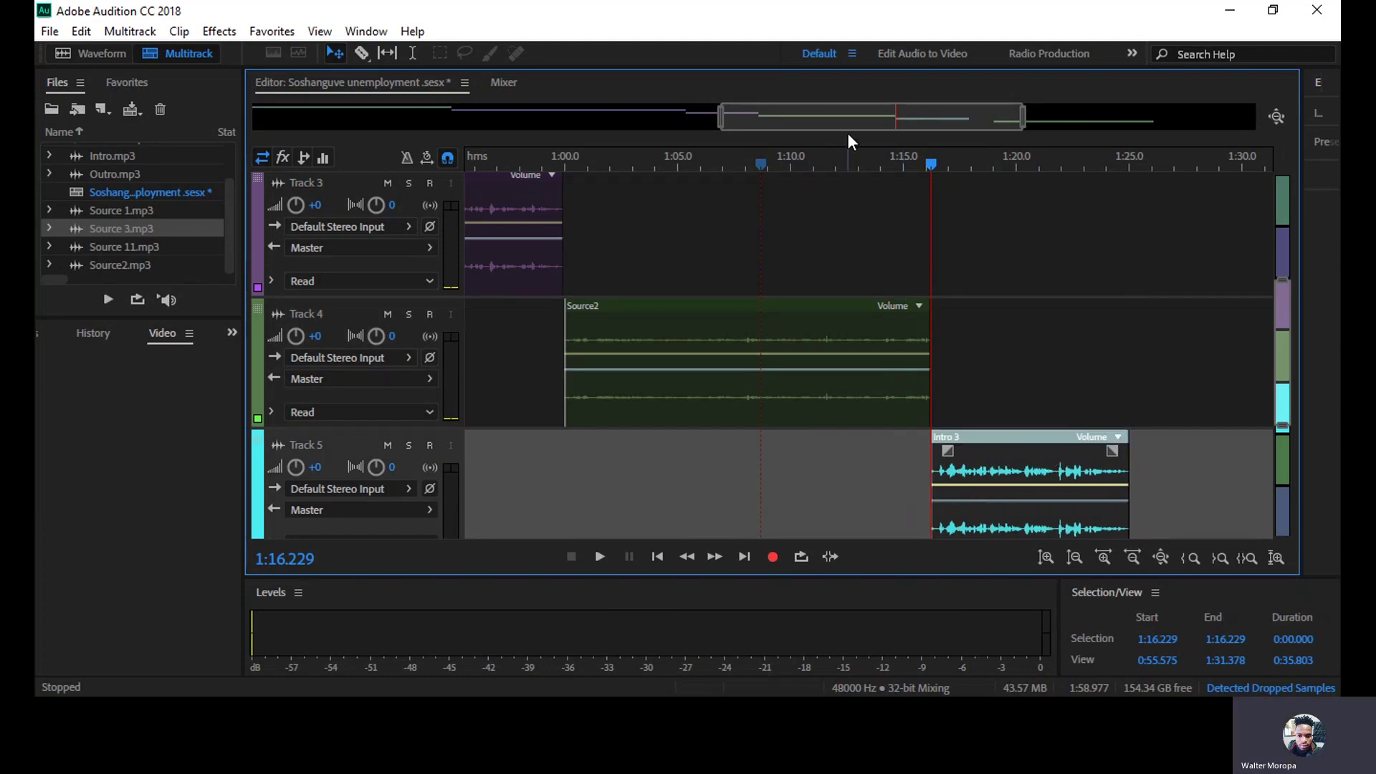
drag(848, 129, 979, 129)
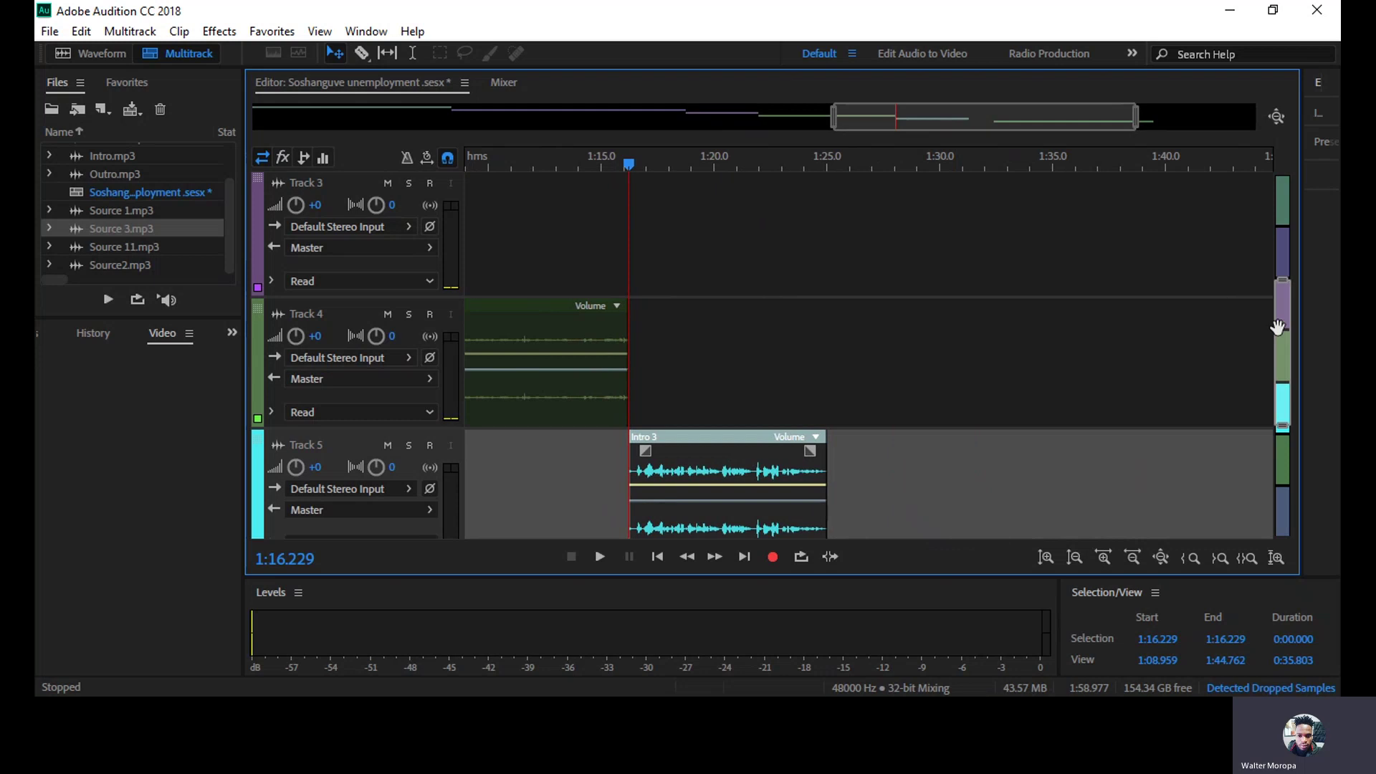
drag(1283, 334, 1283, 391)
drag(1072, 408, 1001, 414)
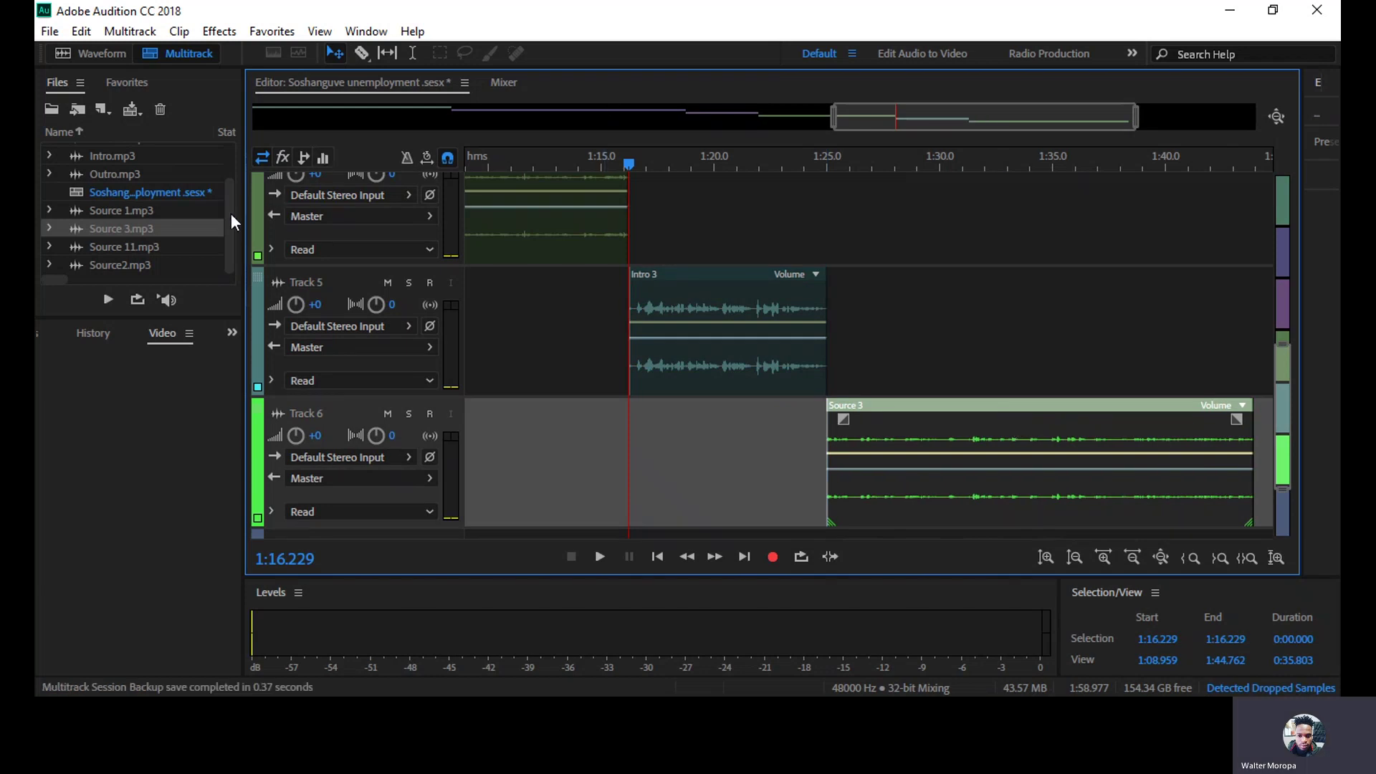
Step: Add Outro.mp3 to Track 5, starting where Source 3 ends at about 1:44
drag(230, 218, 226, 183)
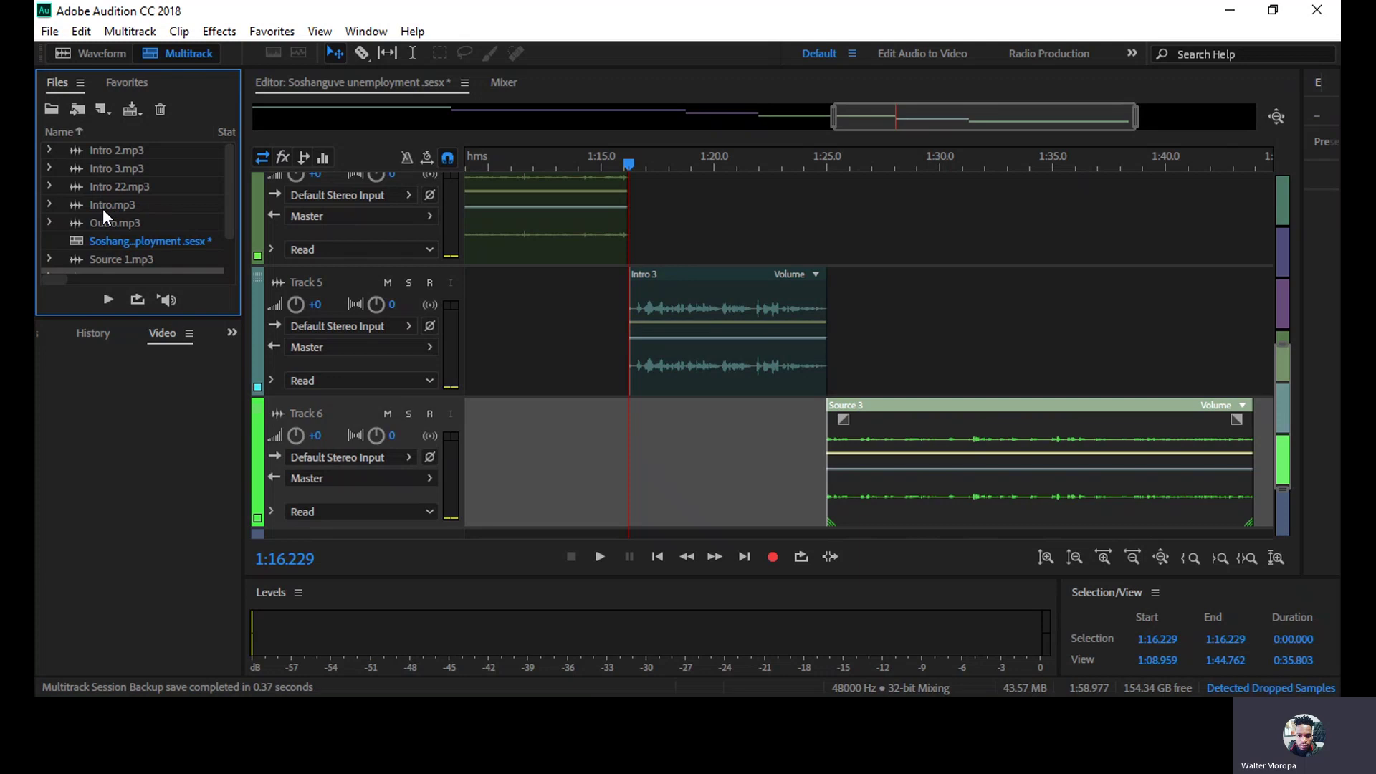
drag(101, 224, 1257, 339)
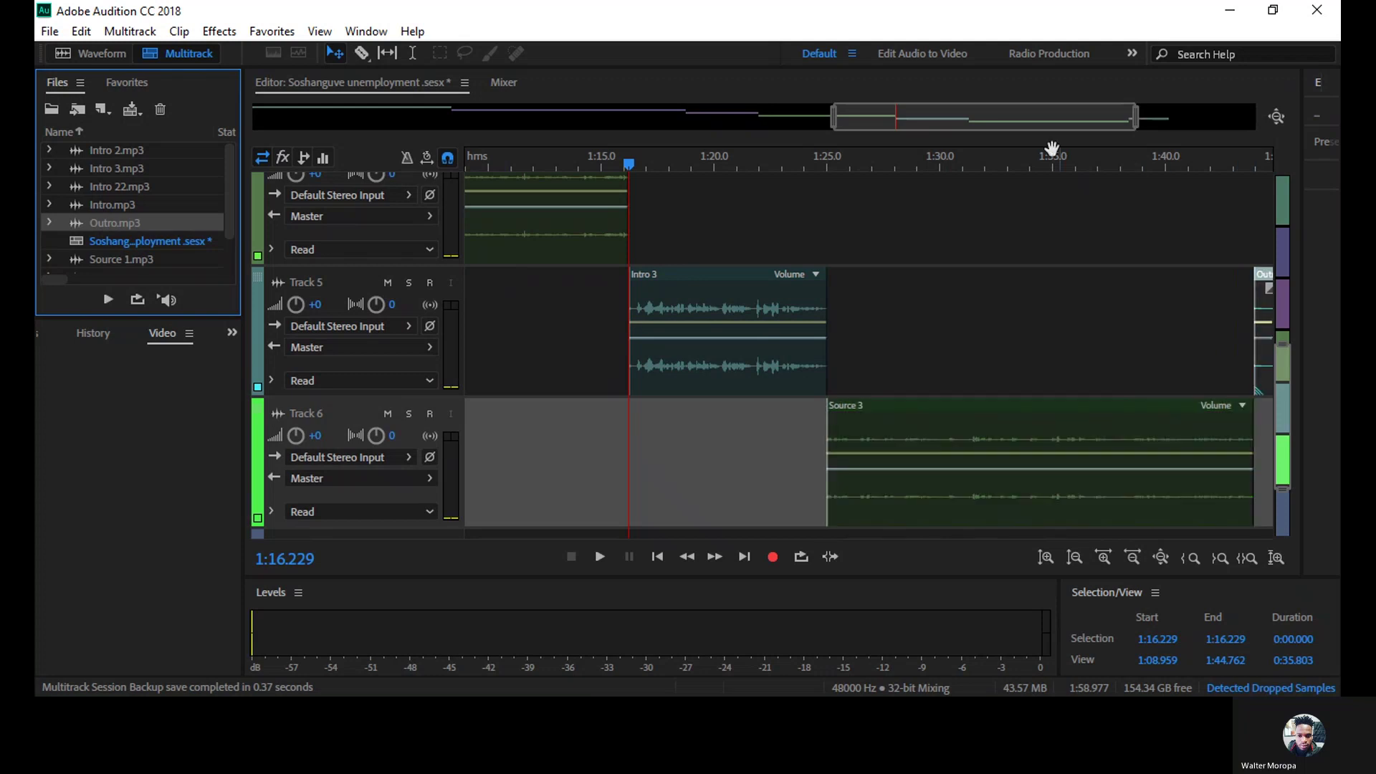
drag(1029, 120, 1106, 351)
click(1105, 351)
Step: Move the Outro clip to Track 7 and trim its silent beginning, keeping its start where Source 3 ends at about 1:44
drag(1124, 481, 1116, 536)
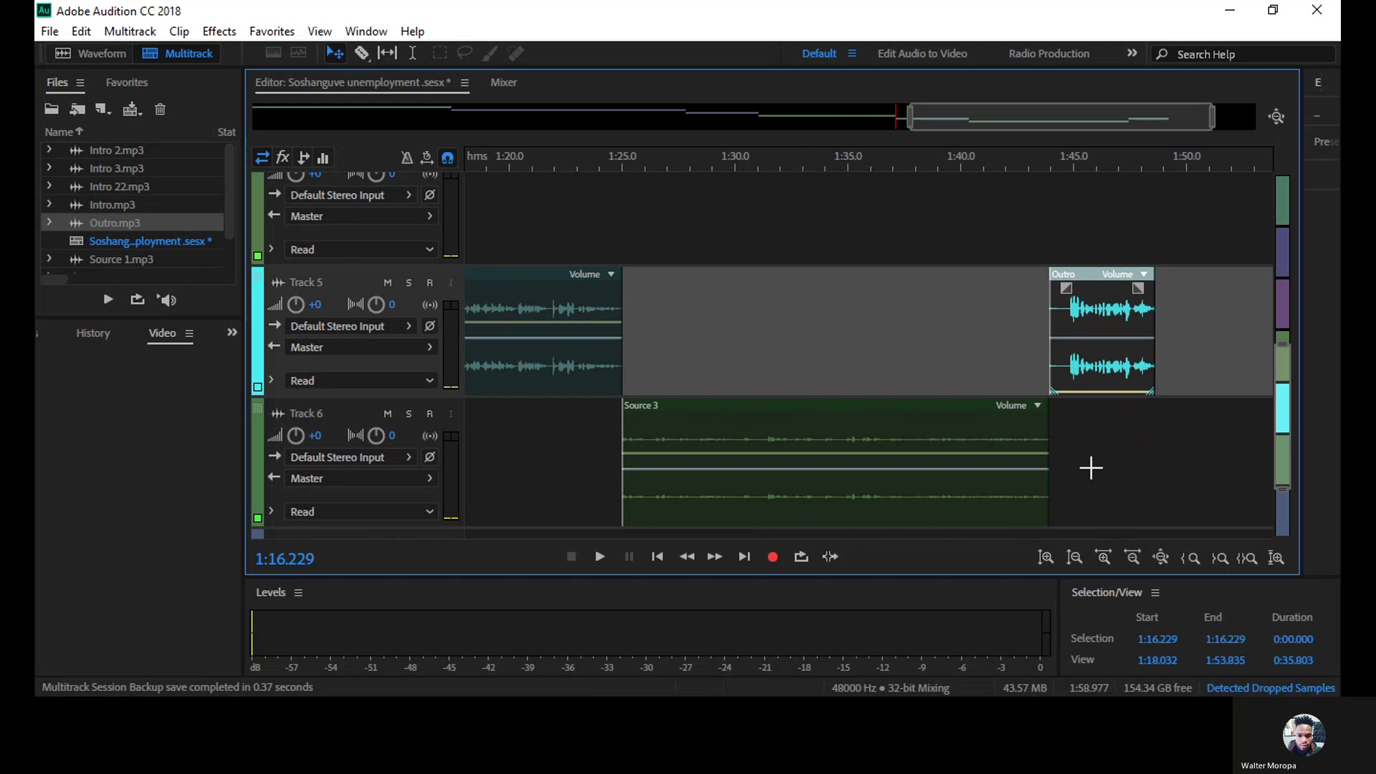
key(ctrl+z)
drag(1093, 295, 1099, 449)
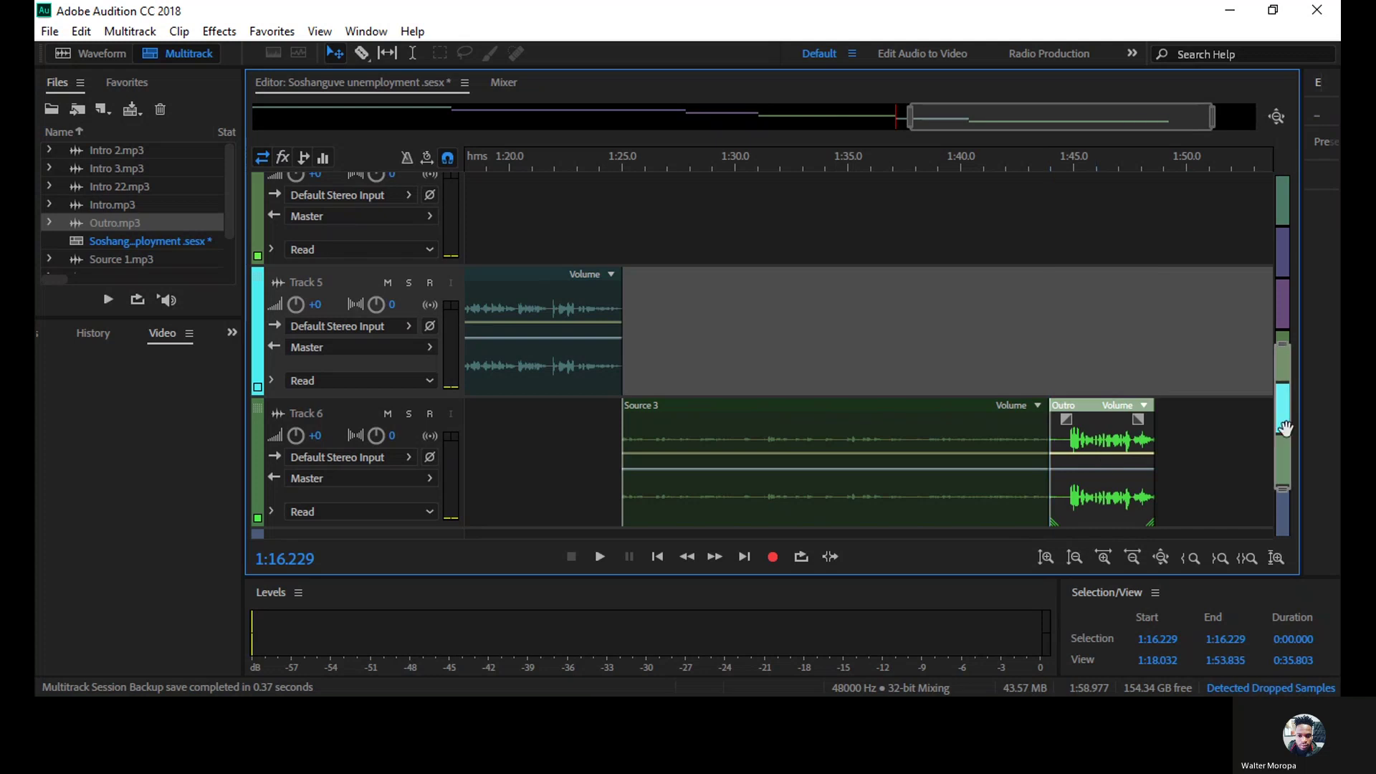
drag(1285, 429, 1285, 507)
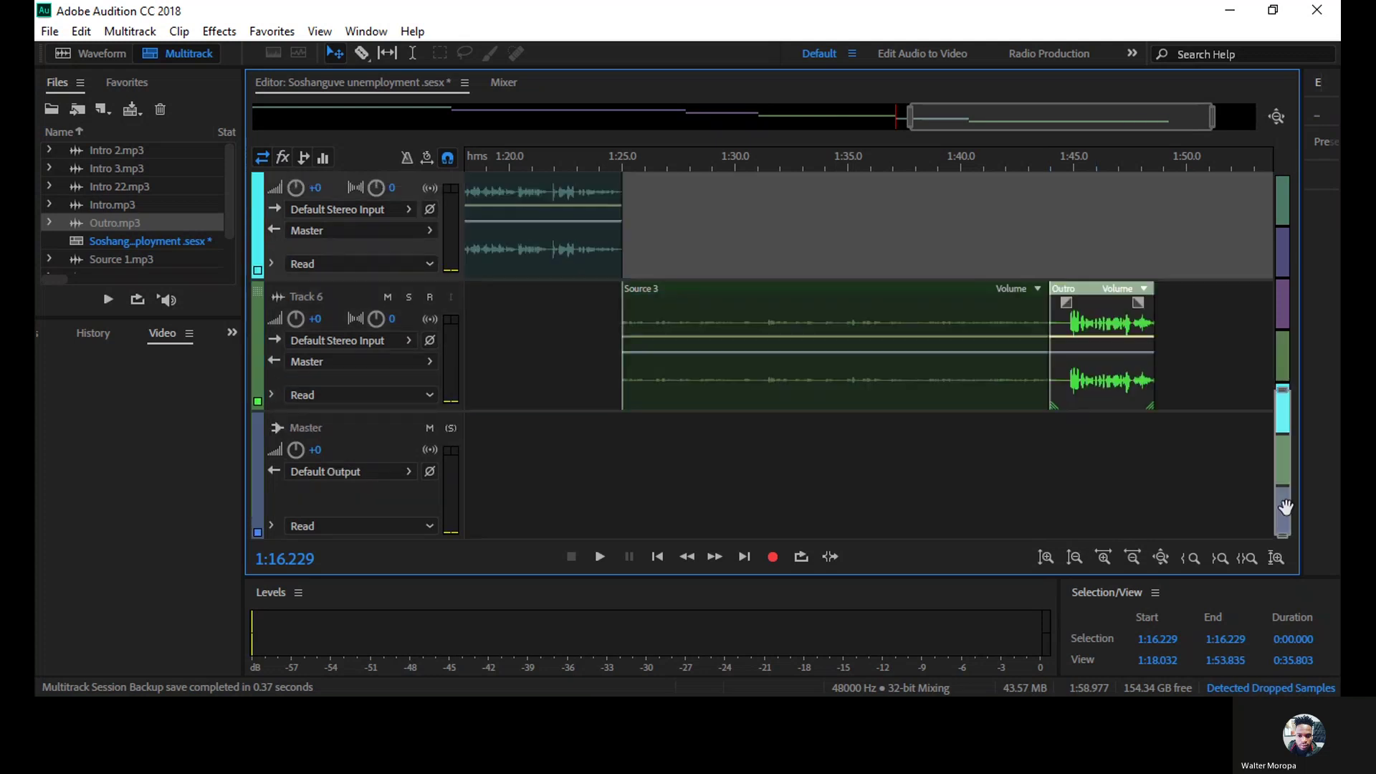
drag(1097, 301, 1050, 428)
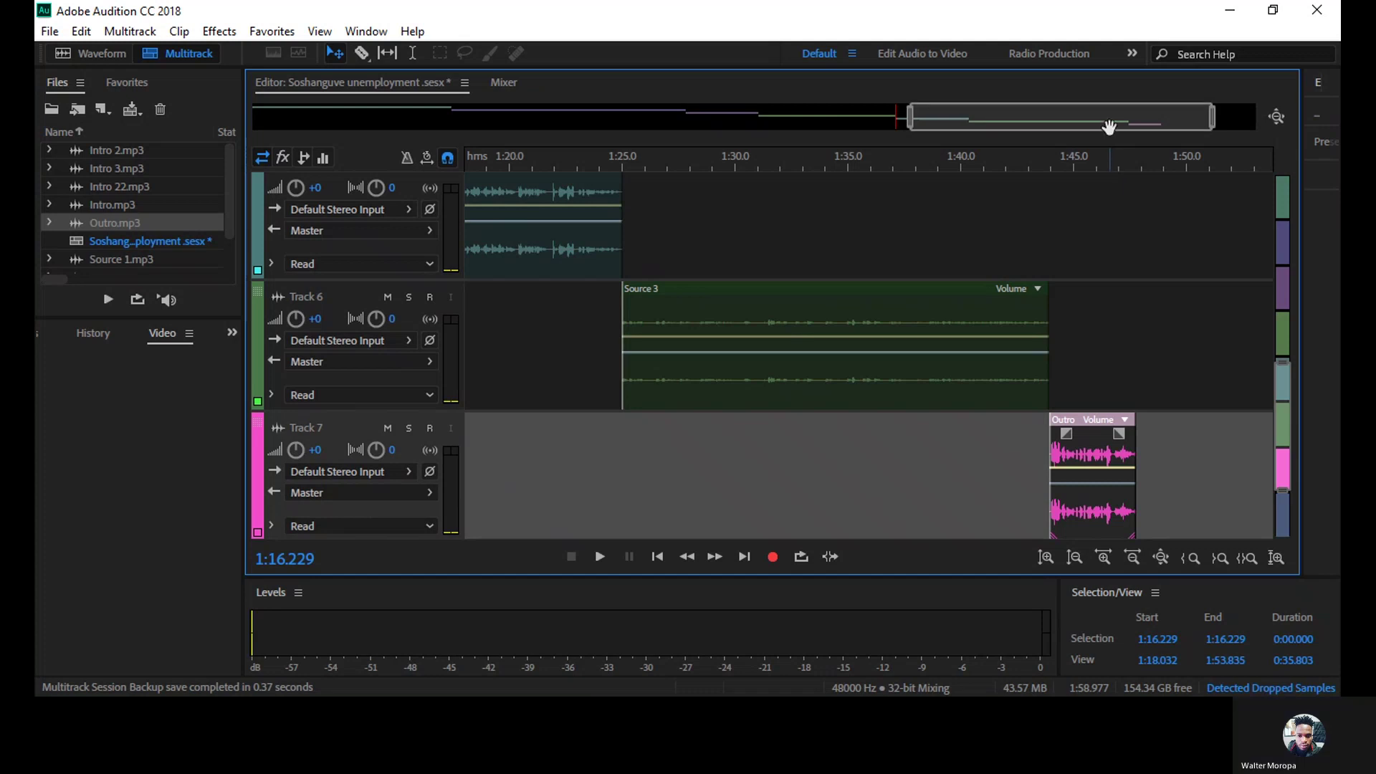
Step: Play the transition from Source 3 into the Outro from about 1:43 through the Outro's end
click(1020, 166)
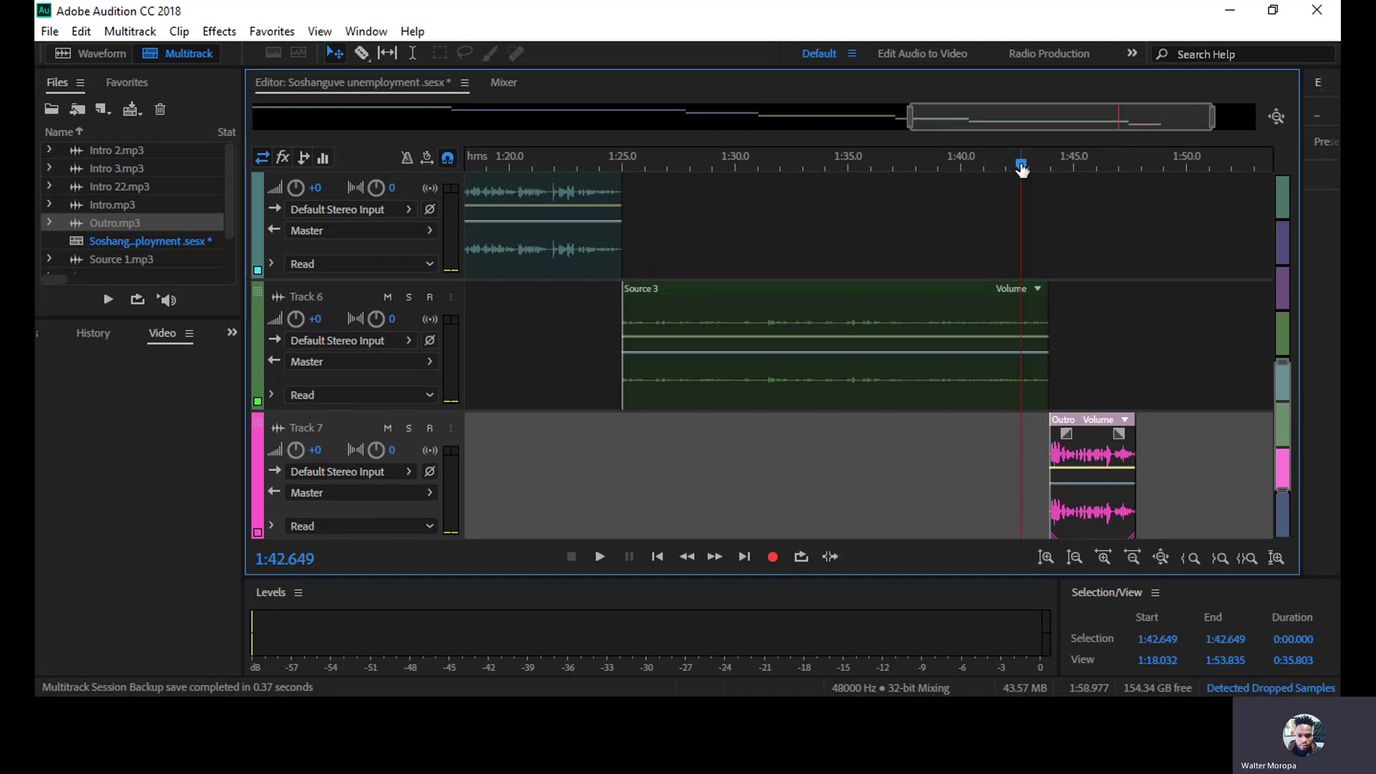
key(space)
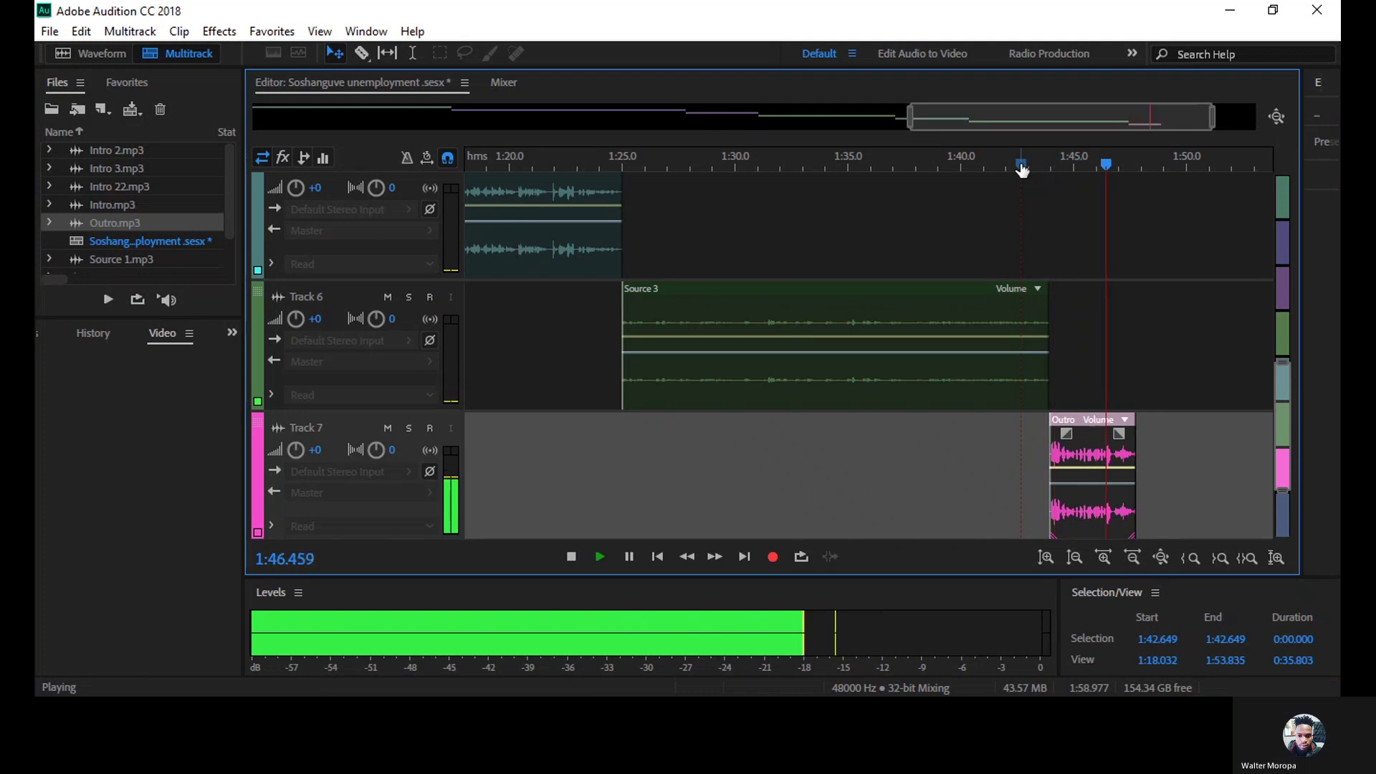
key(space)
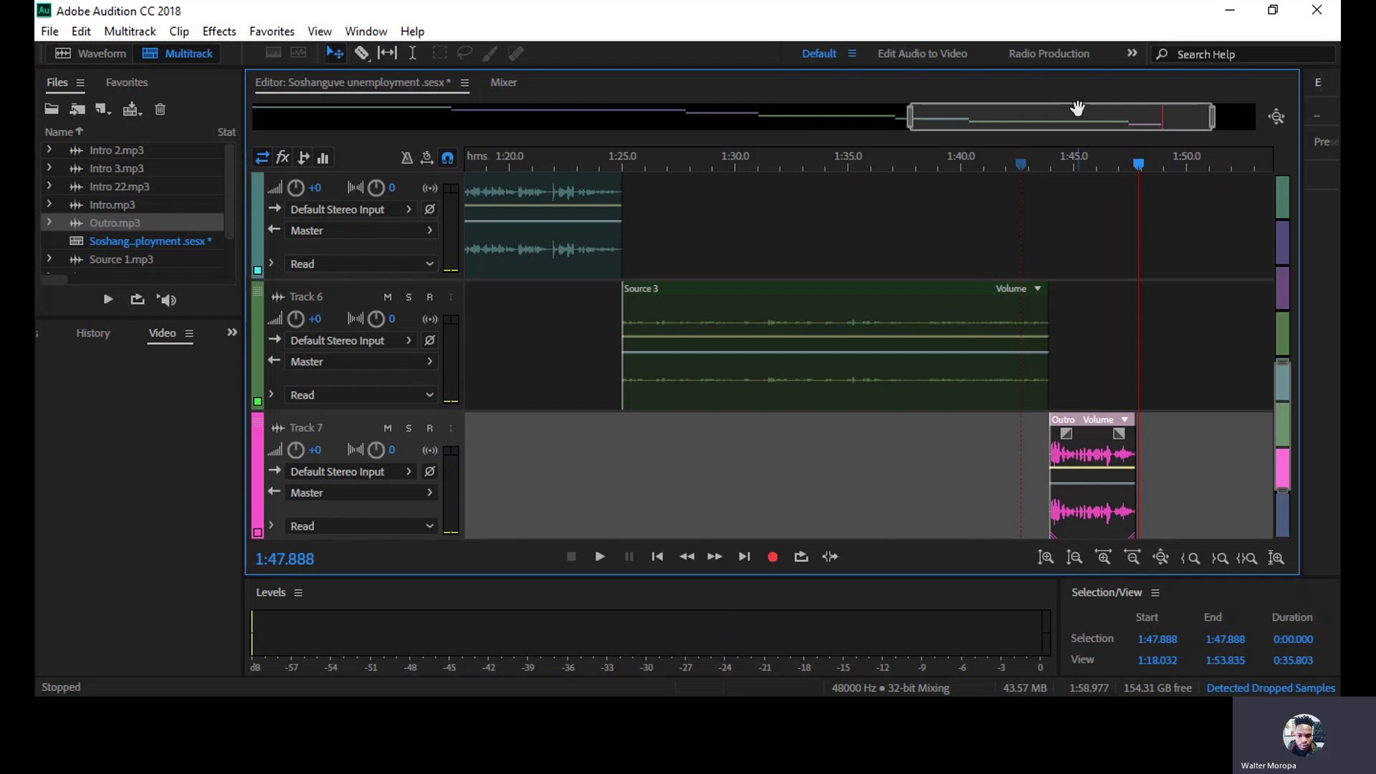
Step: Return the playhead to 0:00.000 and play the whole session through to check the assembled story
drag(1077, 107, 362, 114)
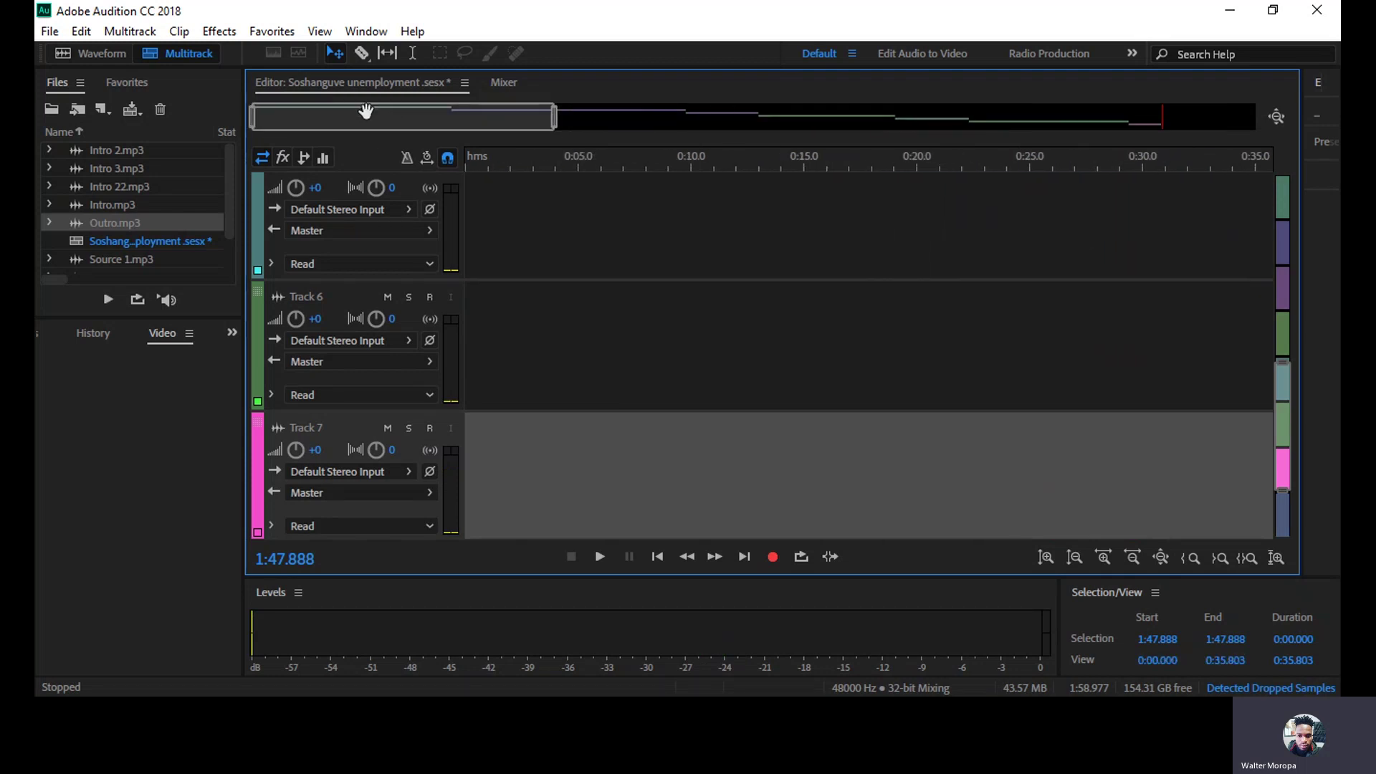
click(666, 556)
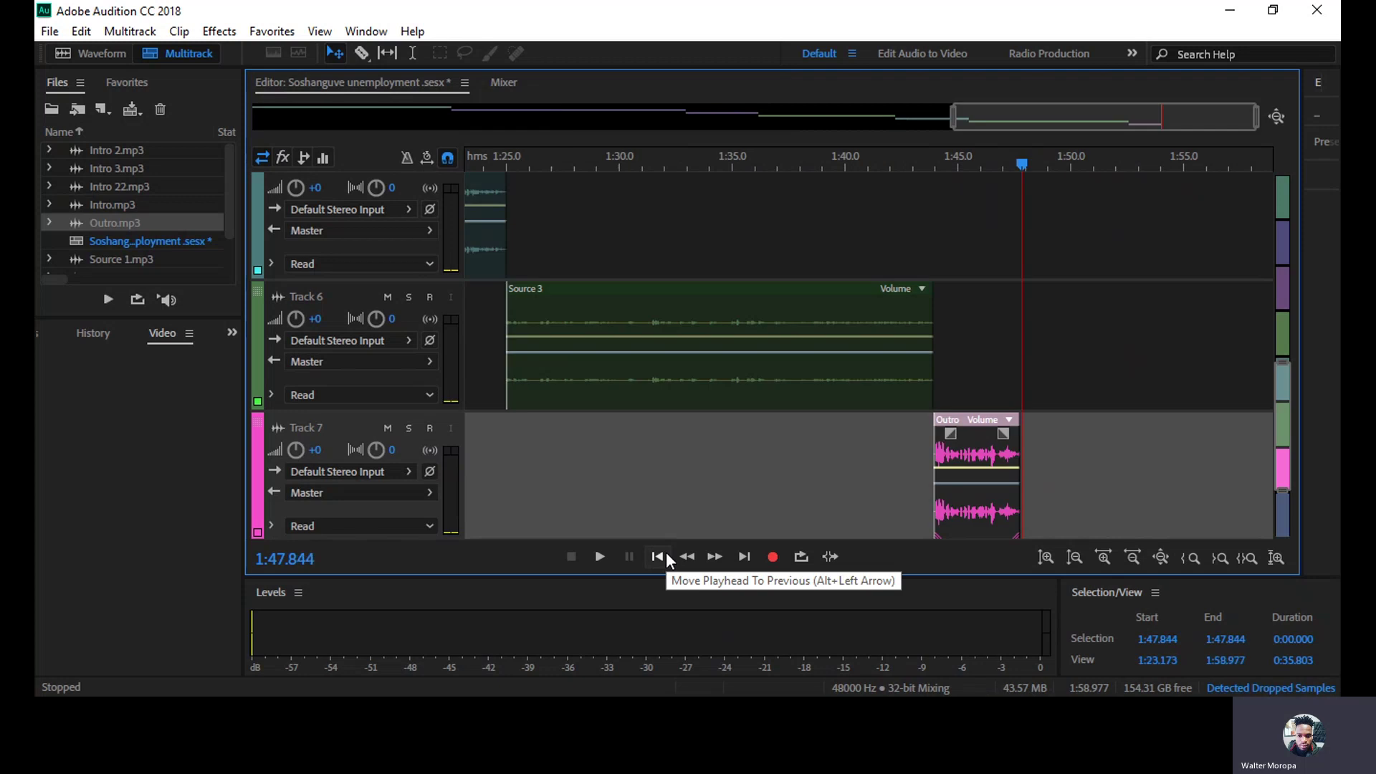
click(666, 556)
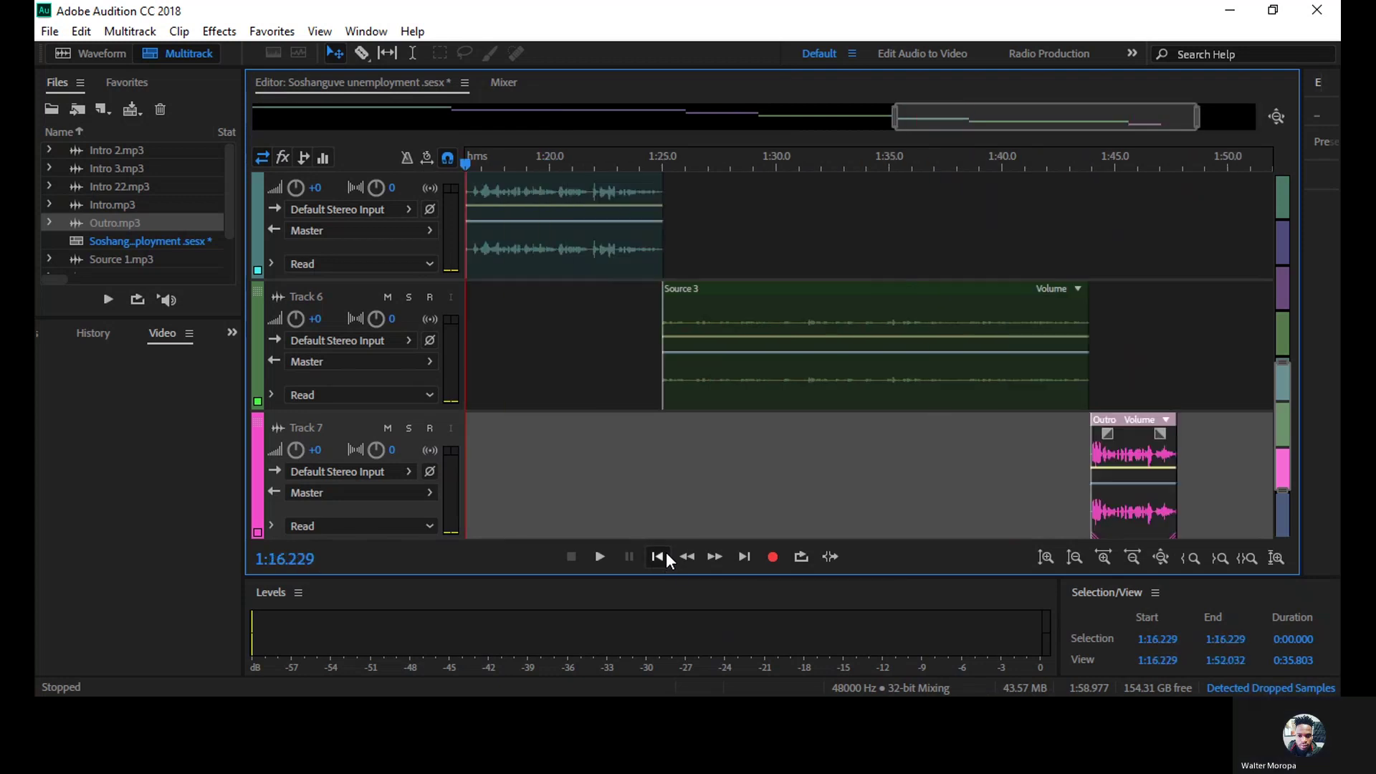
click(665, 555)
click(666, 555)
click(665, 556)
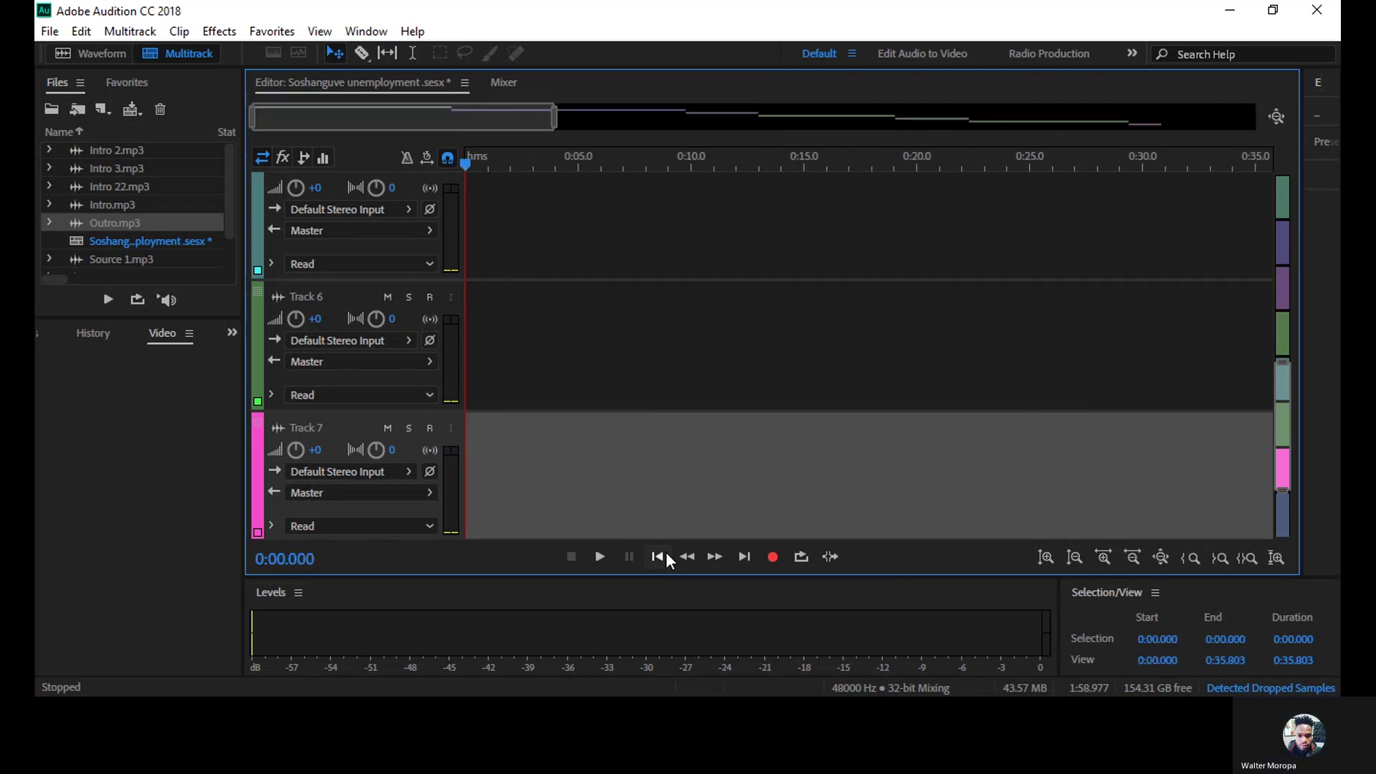
key(space)
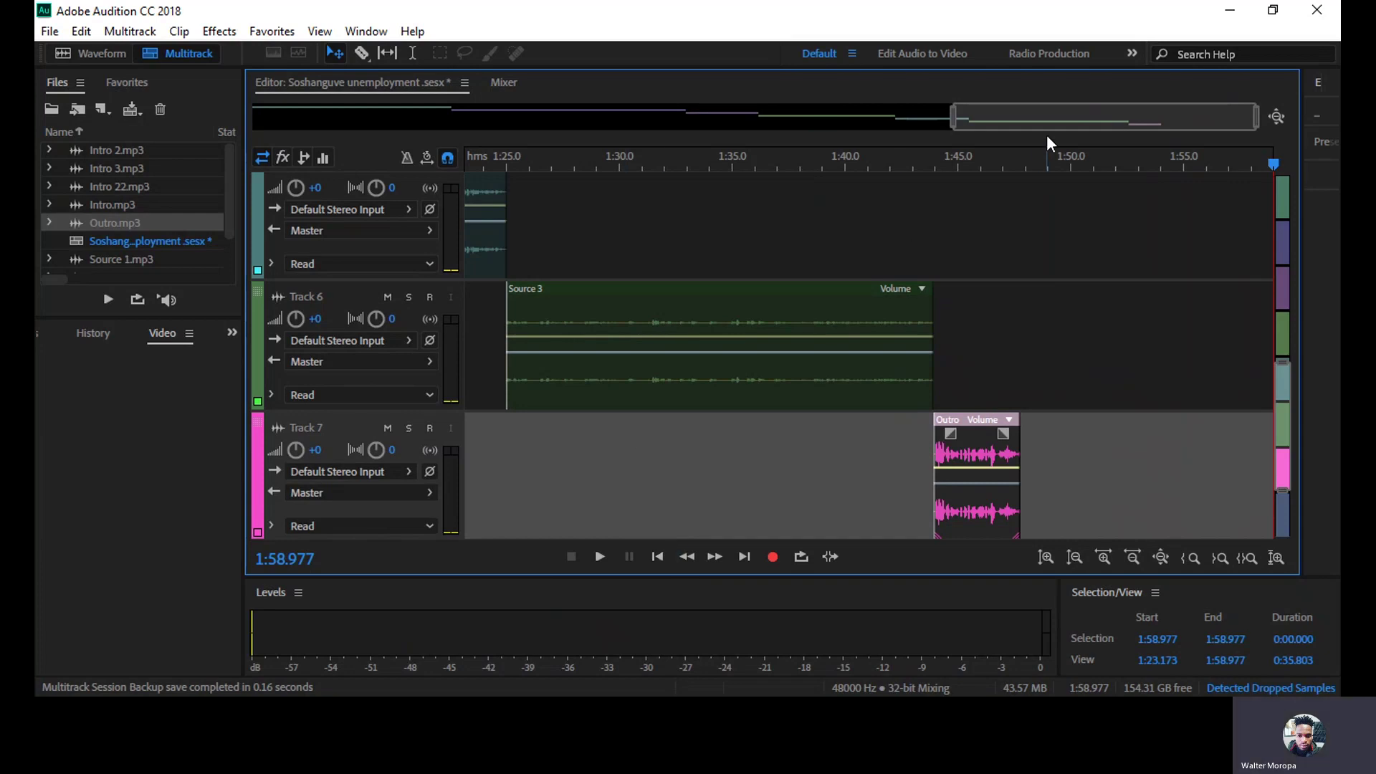
Step: Add a volume keyframe at +0.0 dB on the Source 3 clip in Track 6, at about 1:31
click(840, 136)
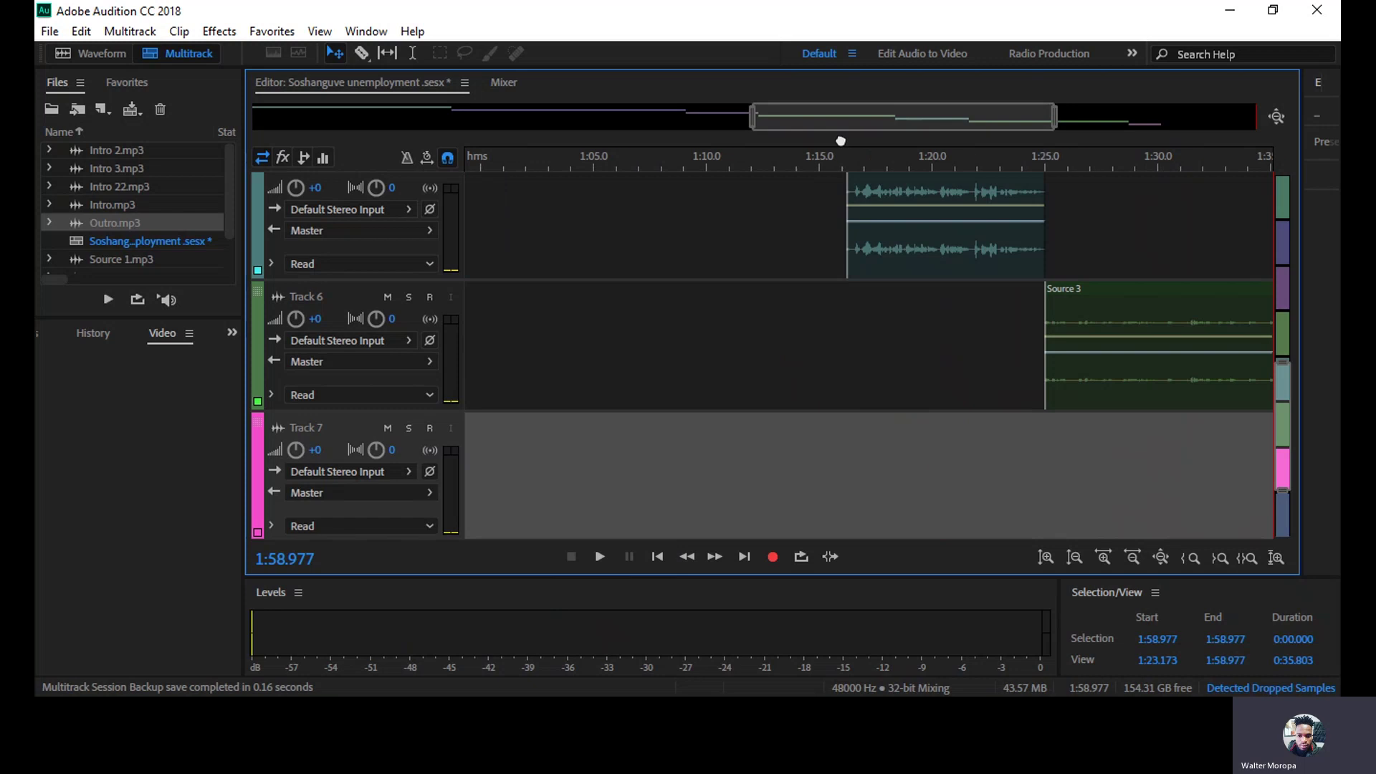
drag(840, 140, 974, 141)
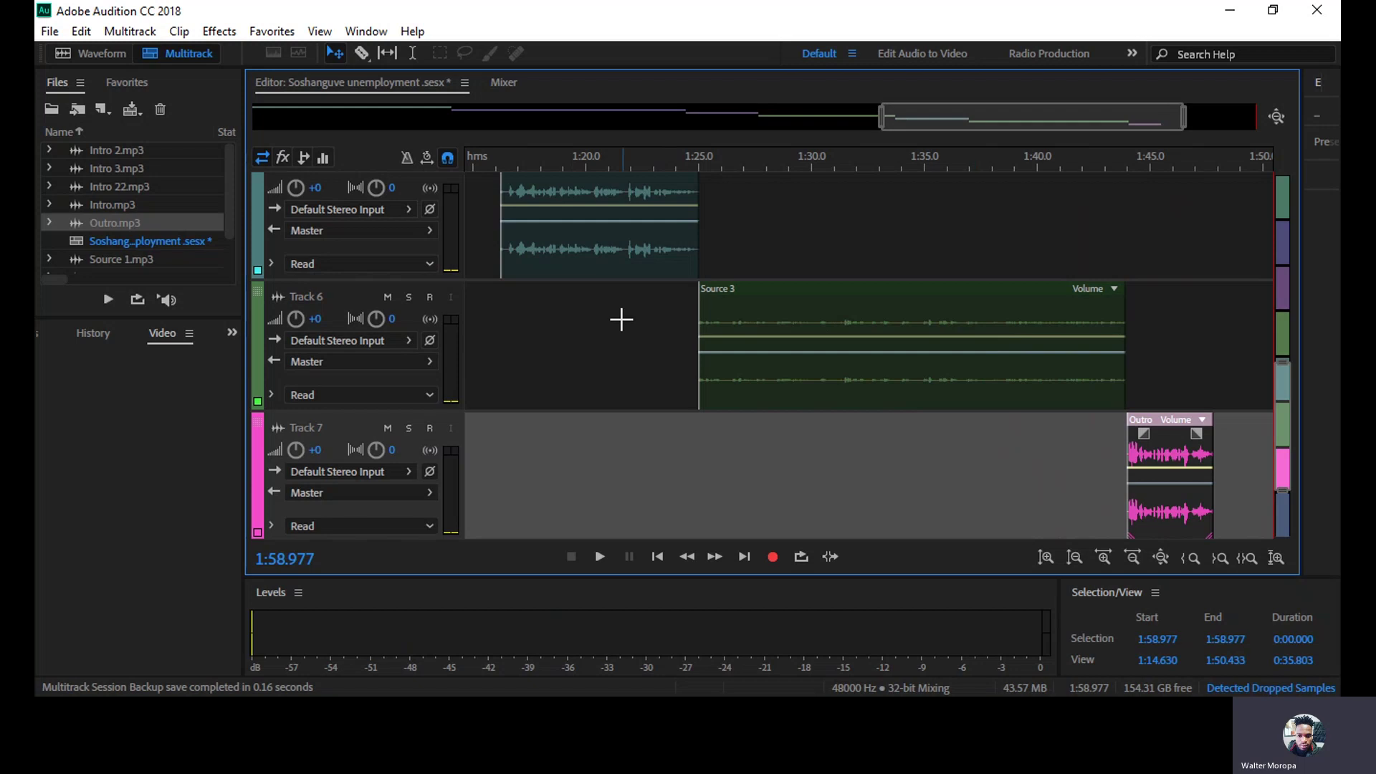
click(843, 348)
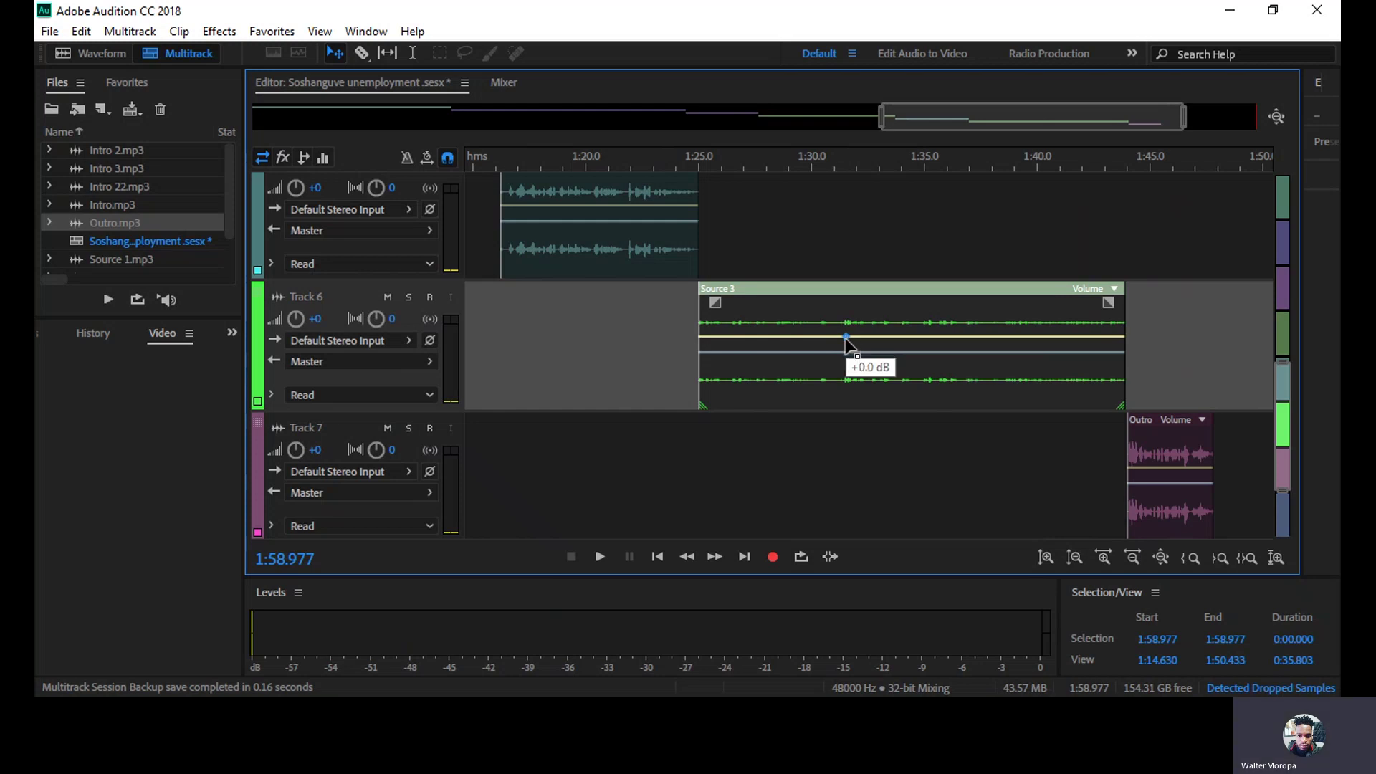
mouse_move(845, 338)
mouse_down()
mouse_move(850, 407)
mouse_move(843, 338)
mouse_up()
Step: Show the full session timeline and review the clip arrangement from Track 1 through Track 7
drag(1027, 123, 485, 138)
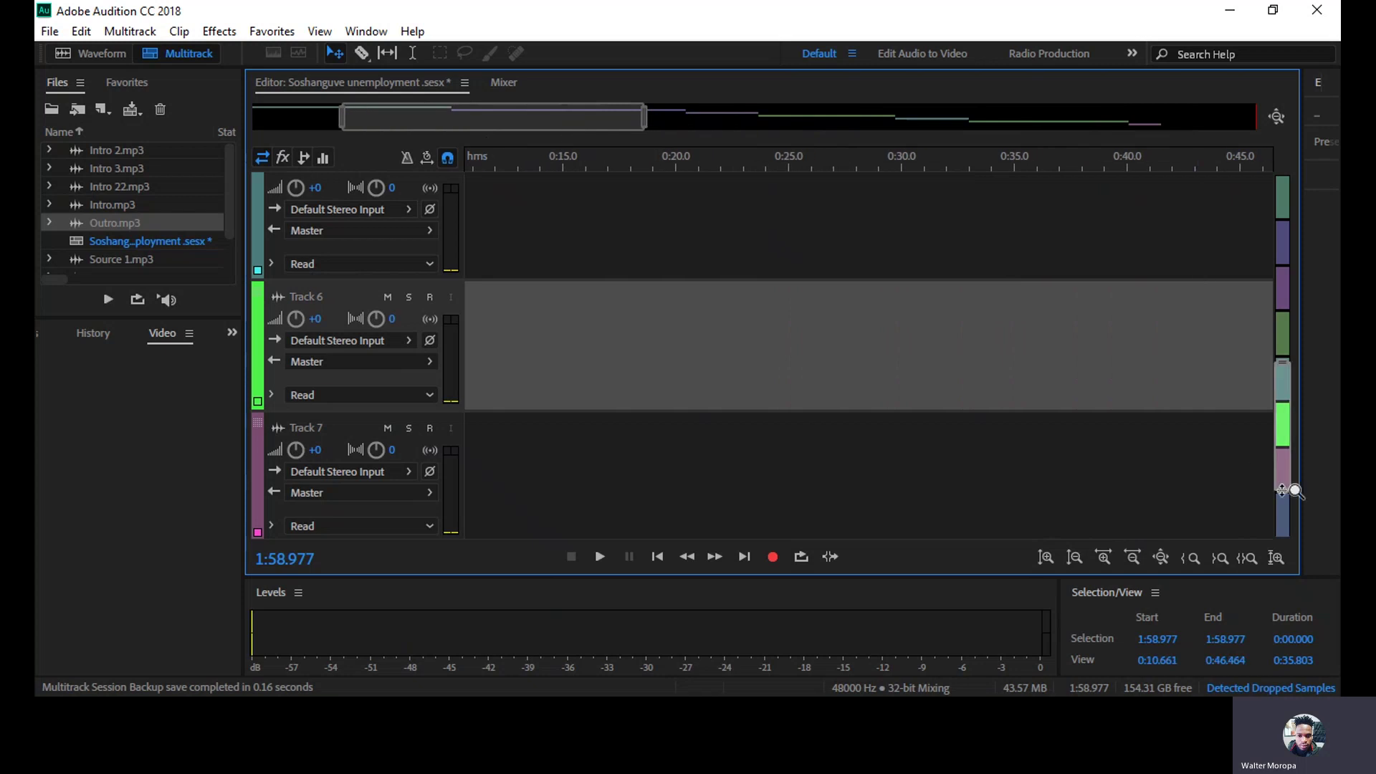
drag(1282, 491, 1282, 535)
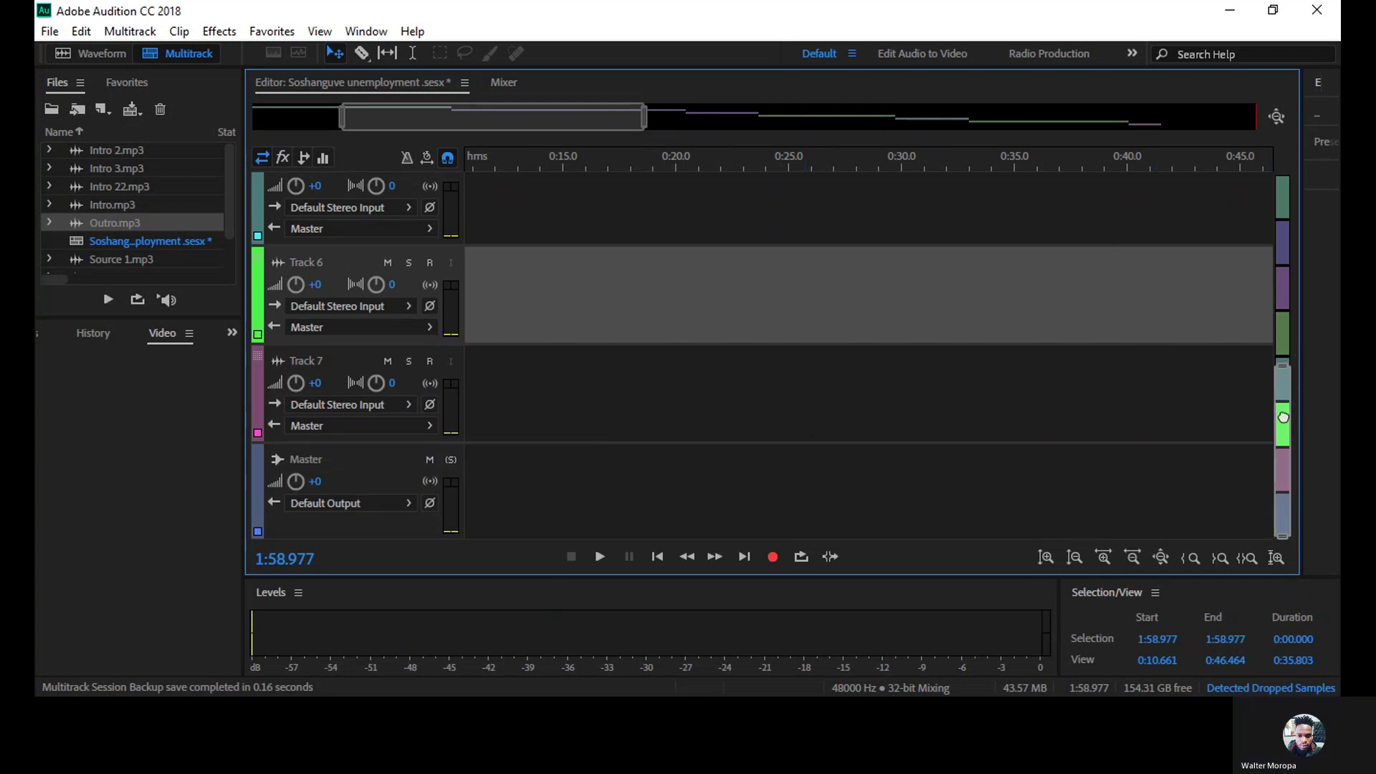
drag(1282, 417, 1259, 218)
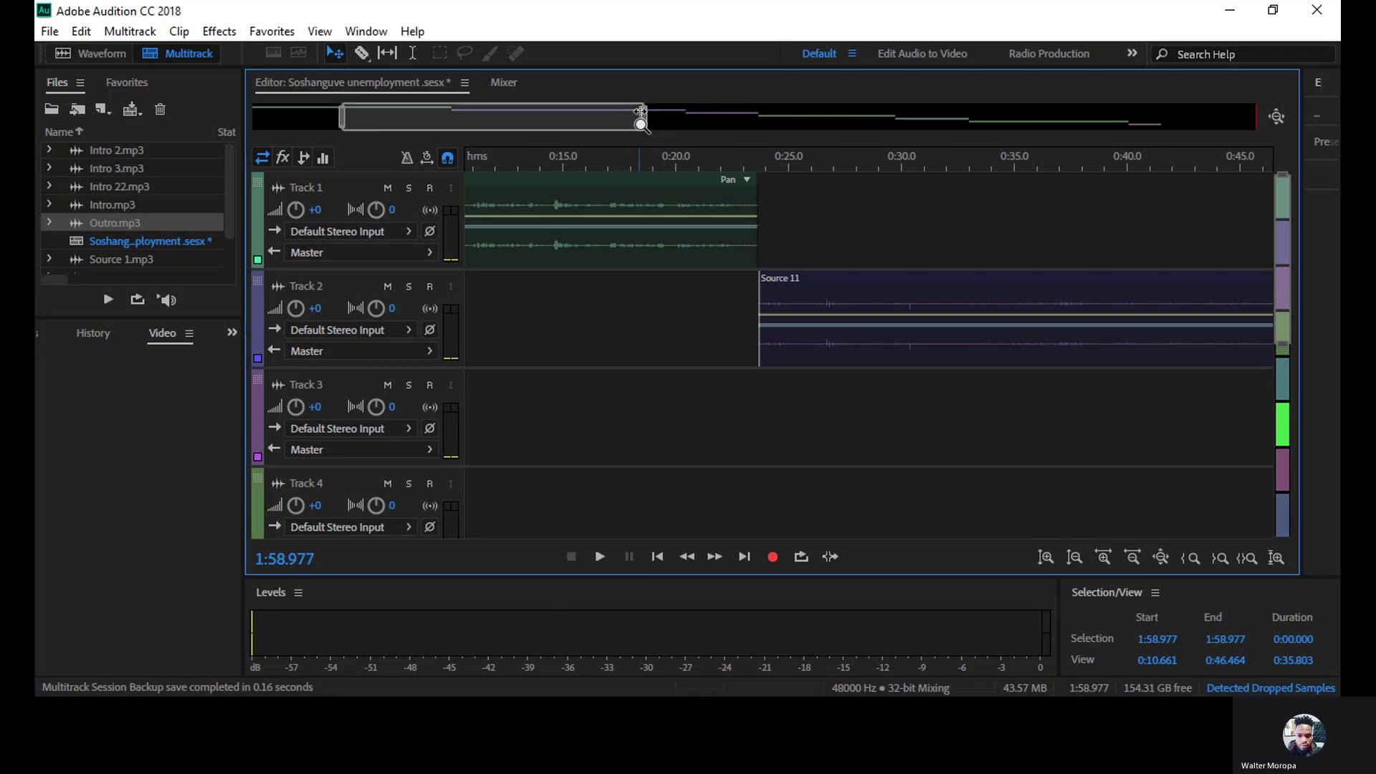
drag(640, 117, 1336, 195)
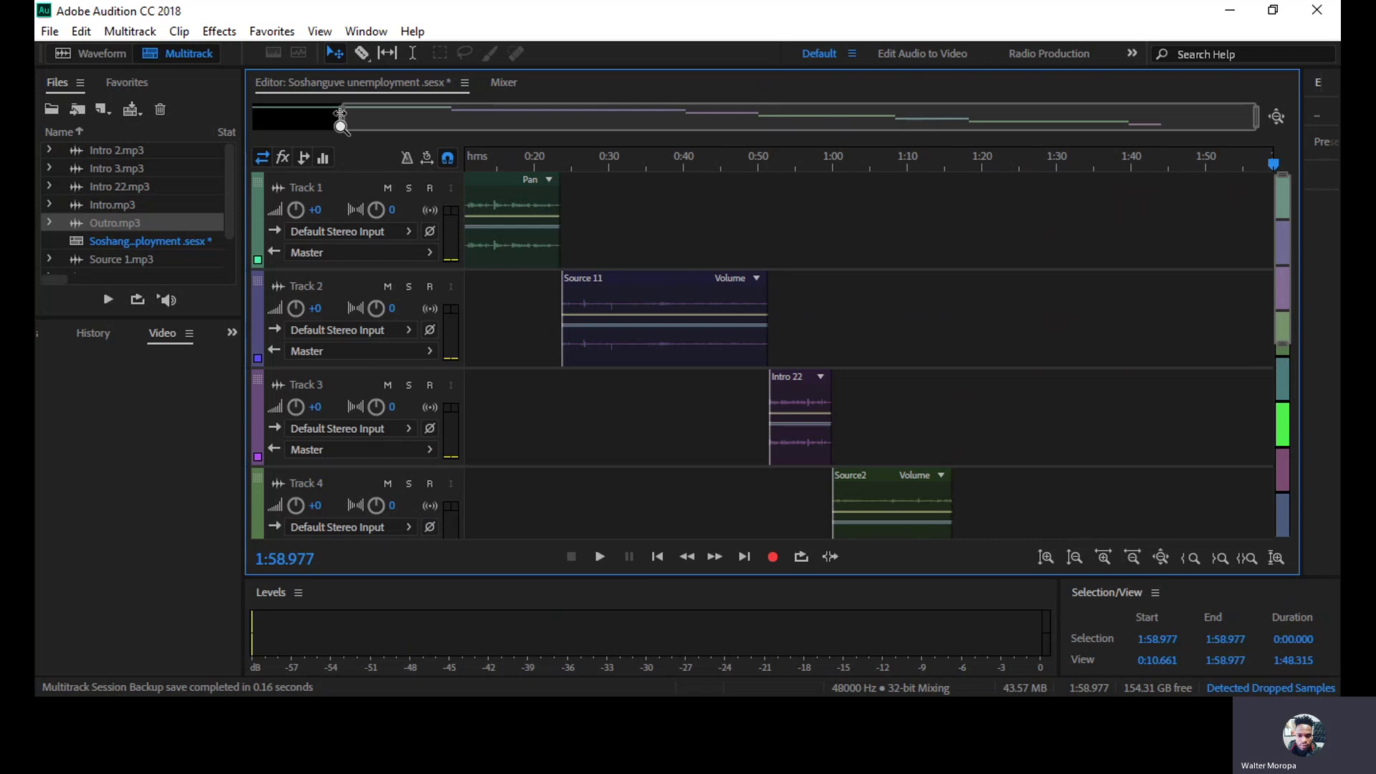
drag(340, 117, 244, 116)
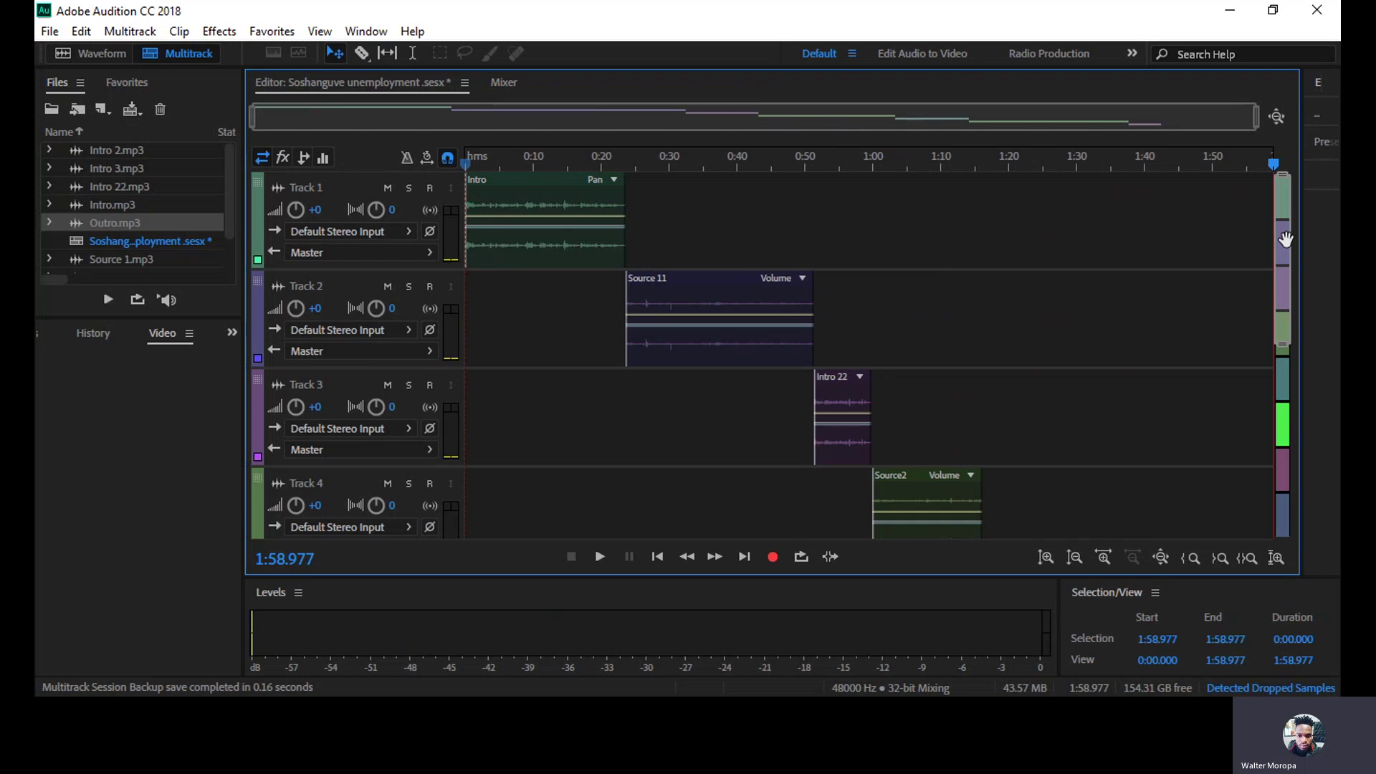
drag(1287, 244, 1306, 365)
scroll(1308, 377, down, 2)
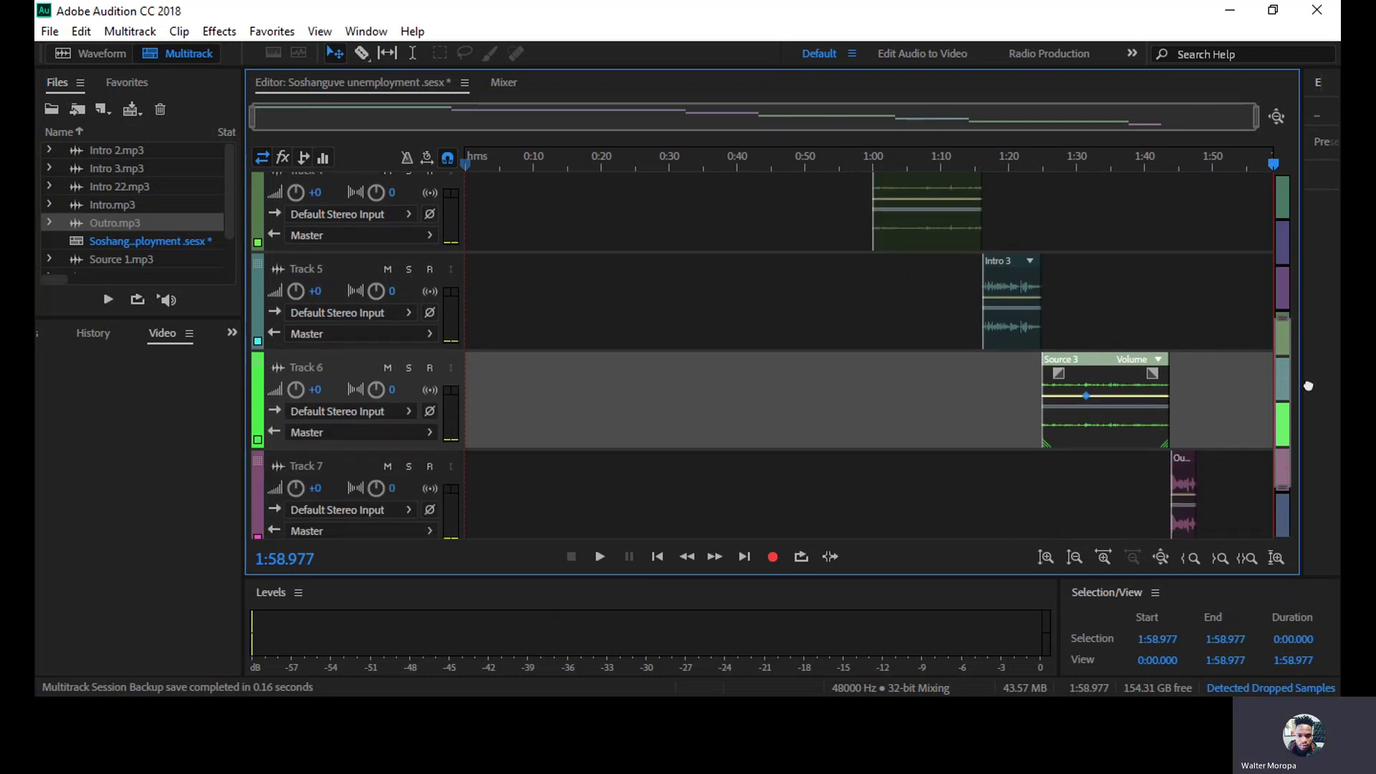
scroll(1281, 323, up, 6)
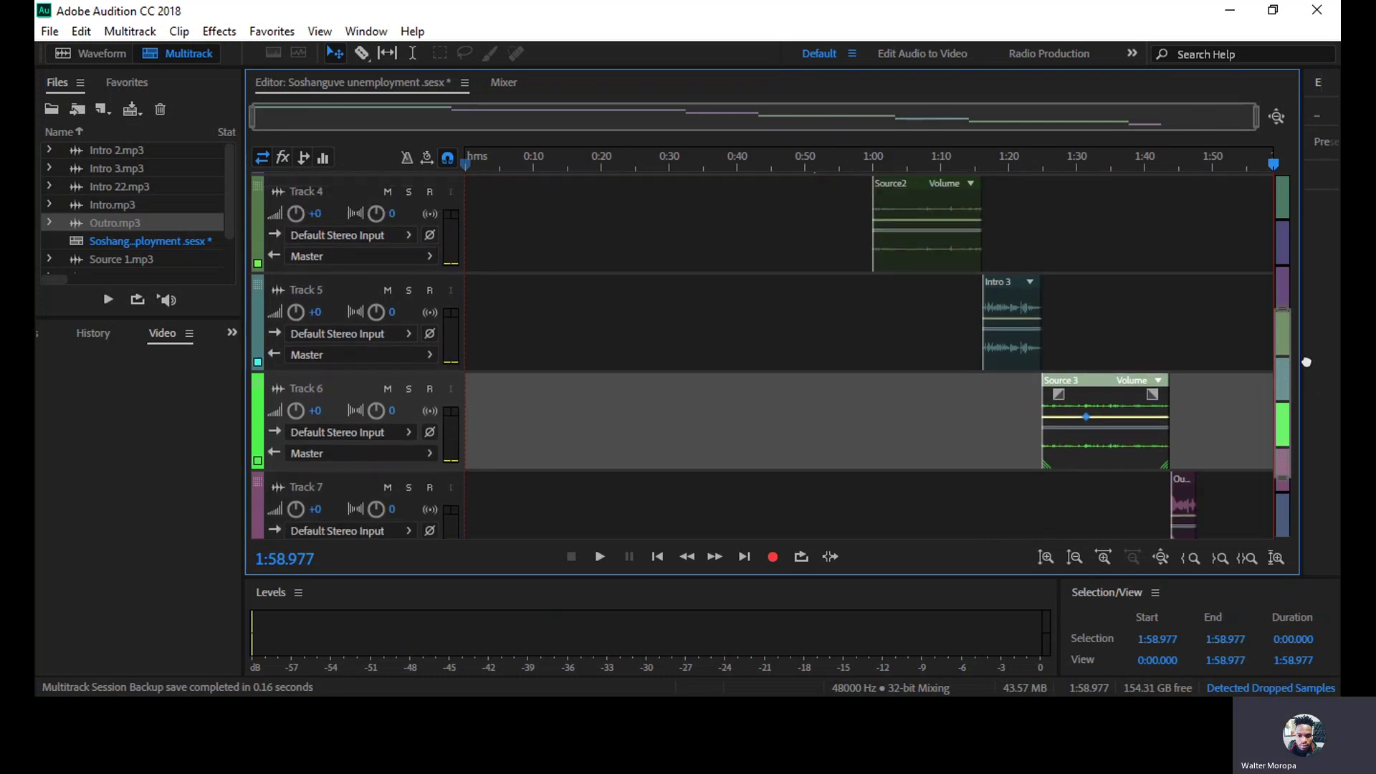
scroll(1282, 292, up, 6)
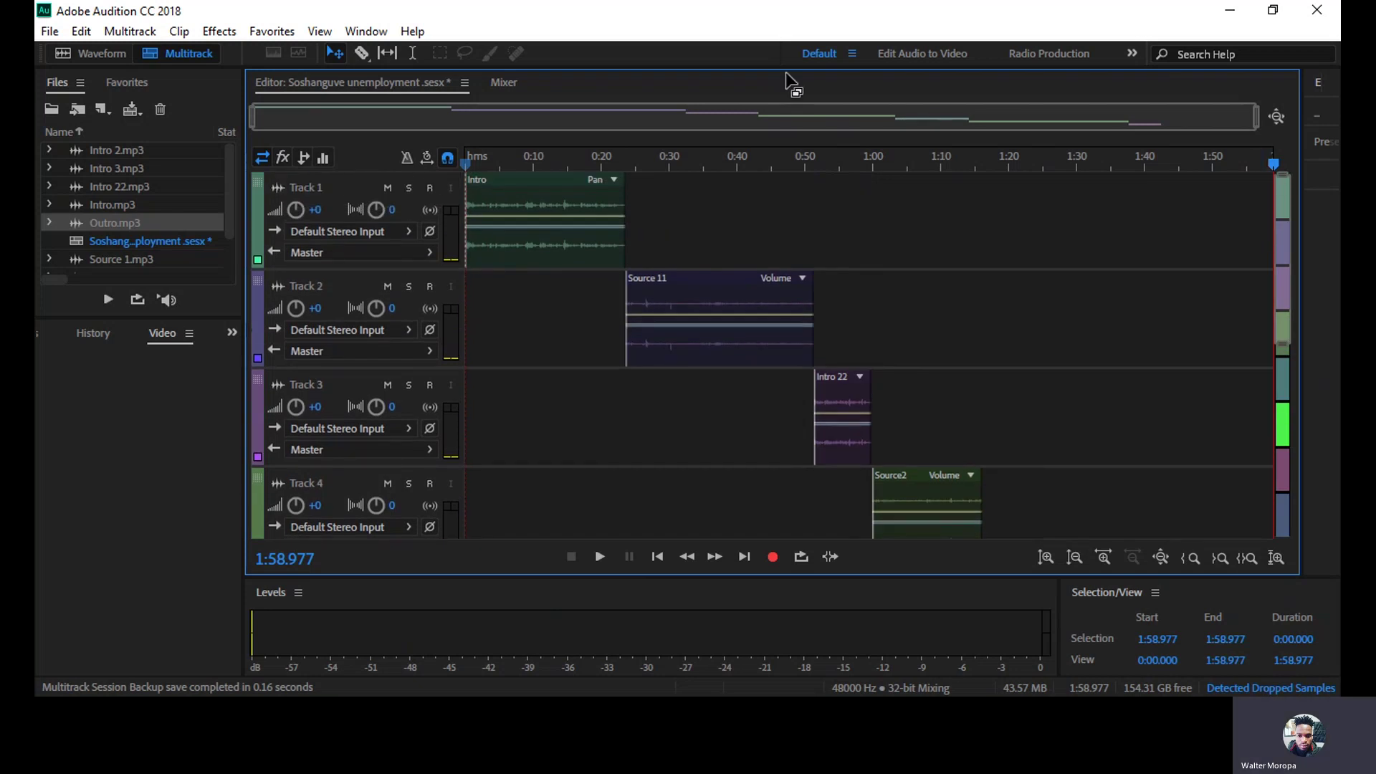
Step: Export a mixdown of the entire session as the MP3 file "Soshanguve unemployment _mixdown.mp3" in the Desktop Stories folder
click(45, 31)
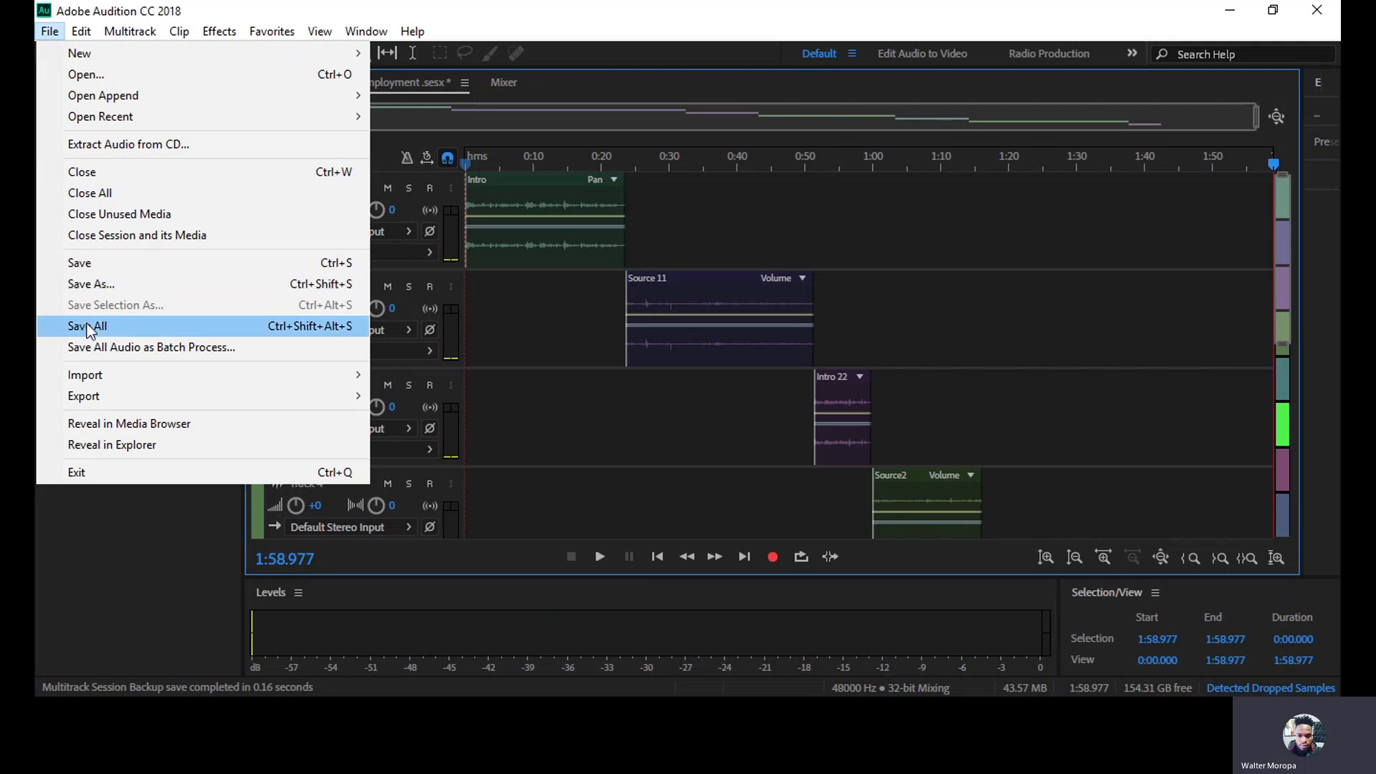
mouse_move(106, 397)
mouse_move(445, 480)
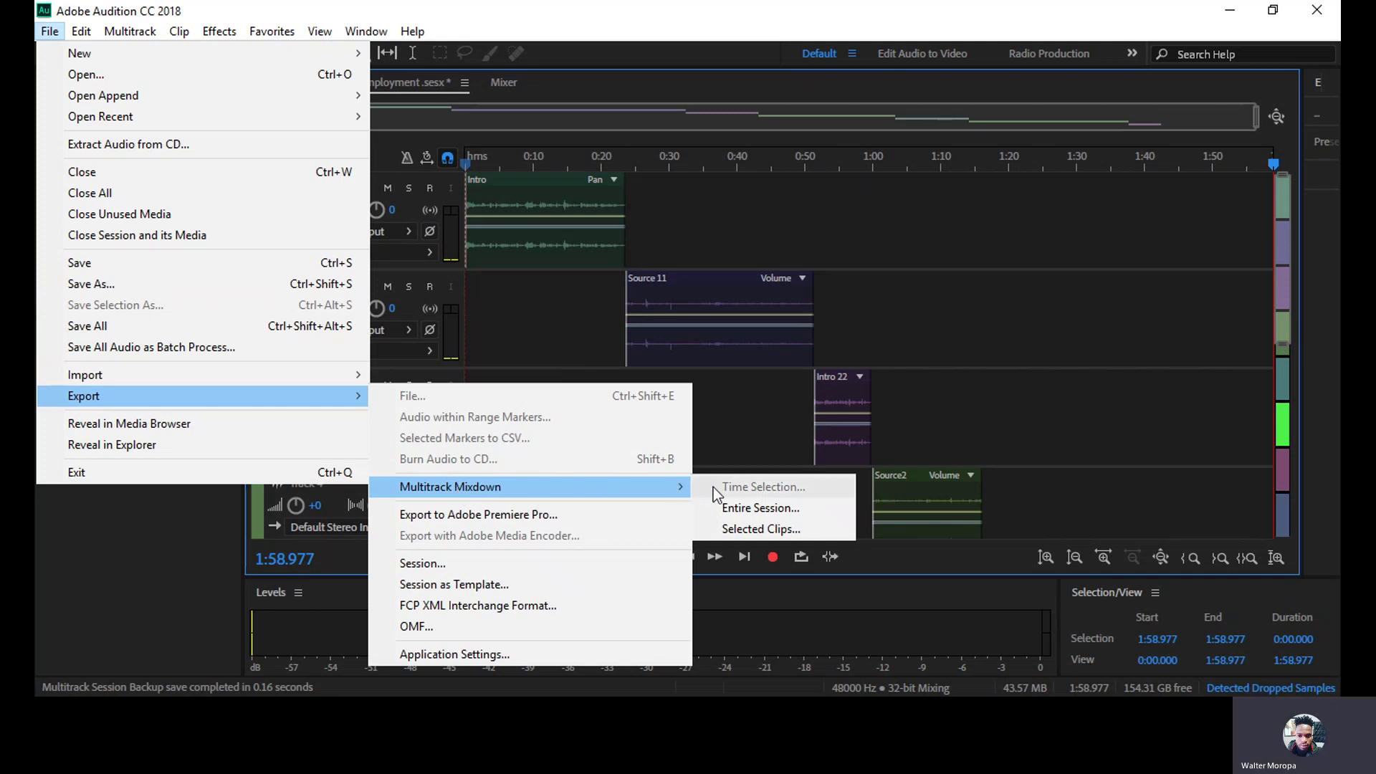
click(720, 508)
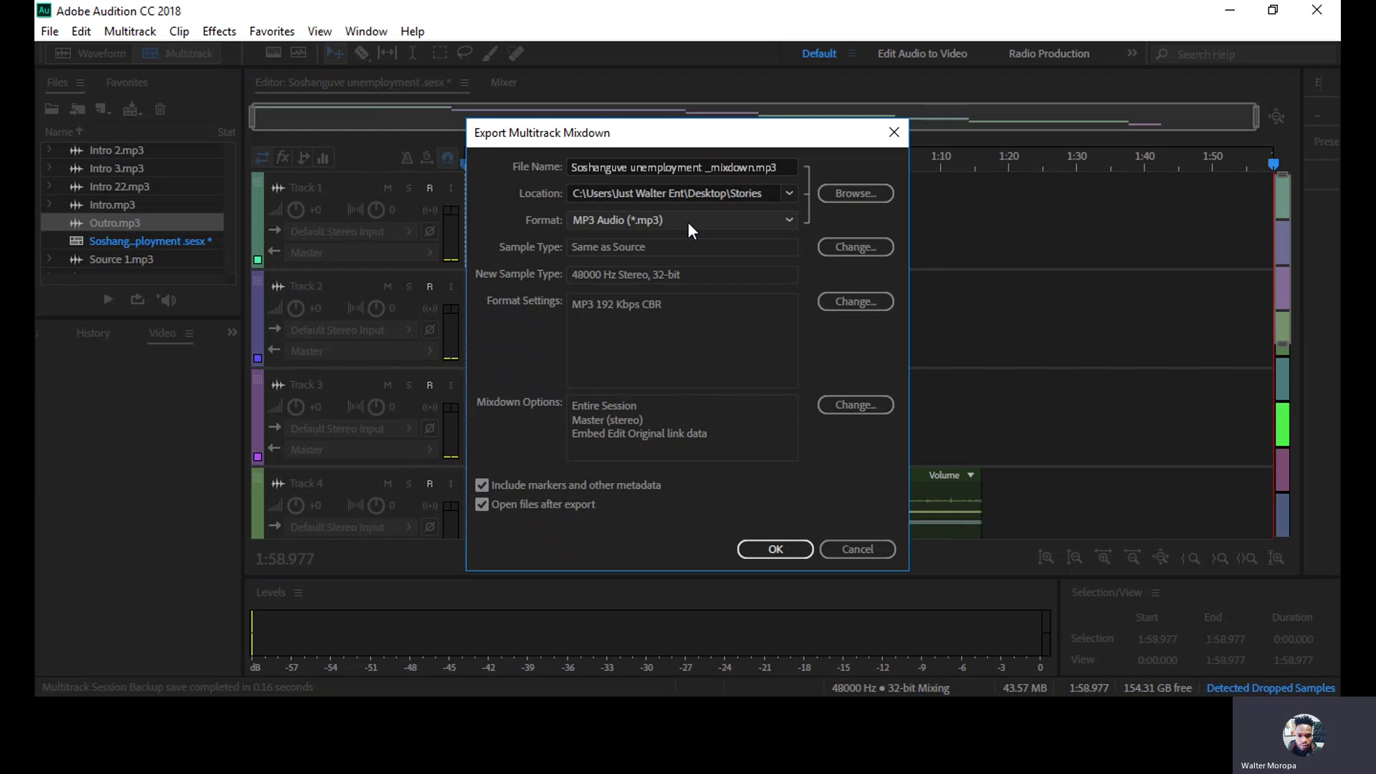
click(845, 192)
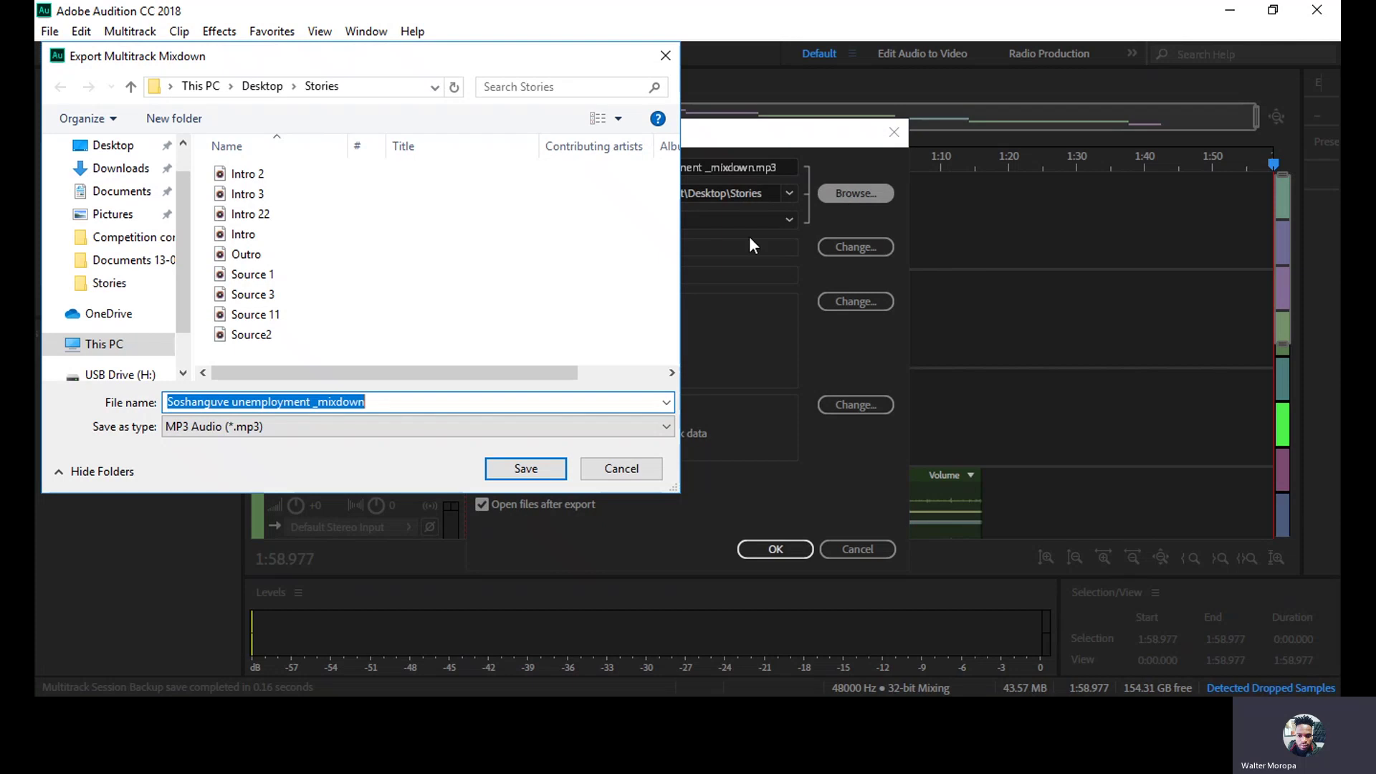
click(518, 469)
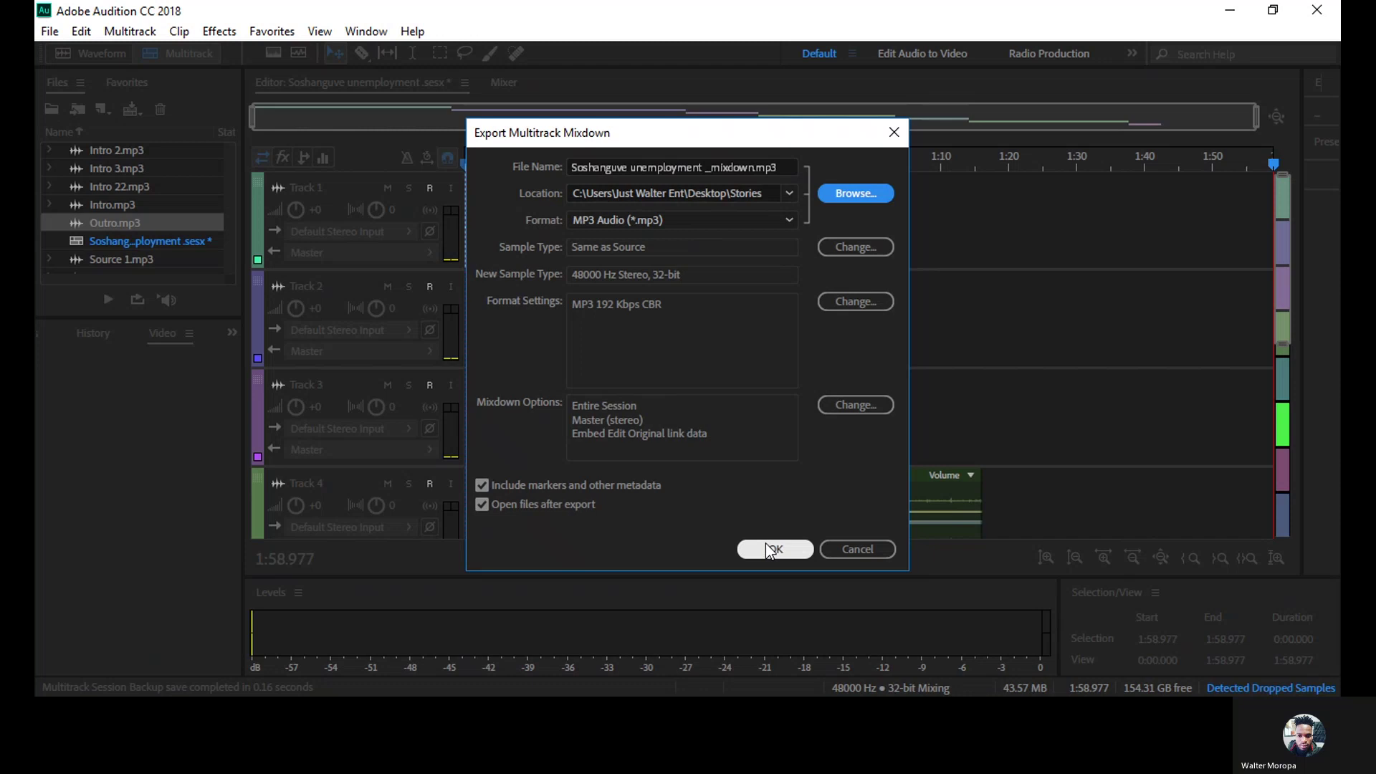
click(765, 543)
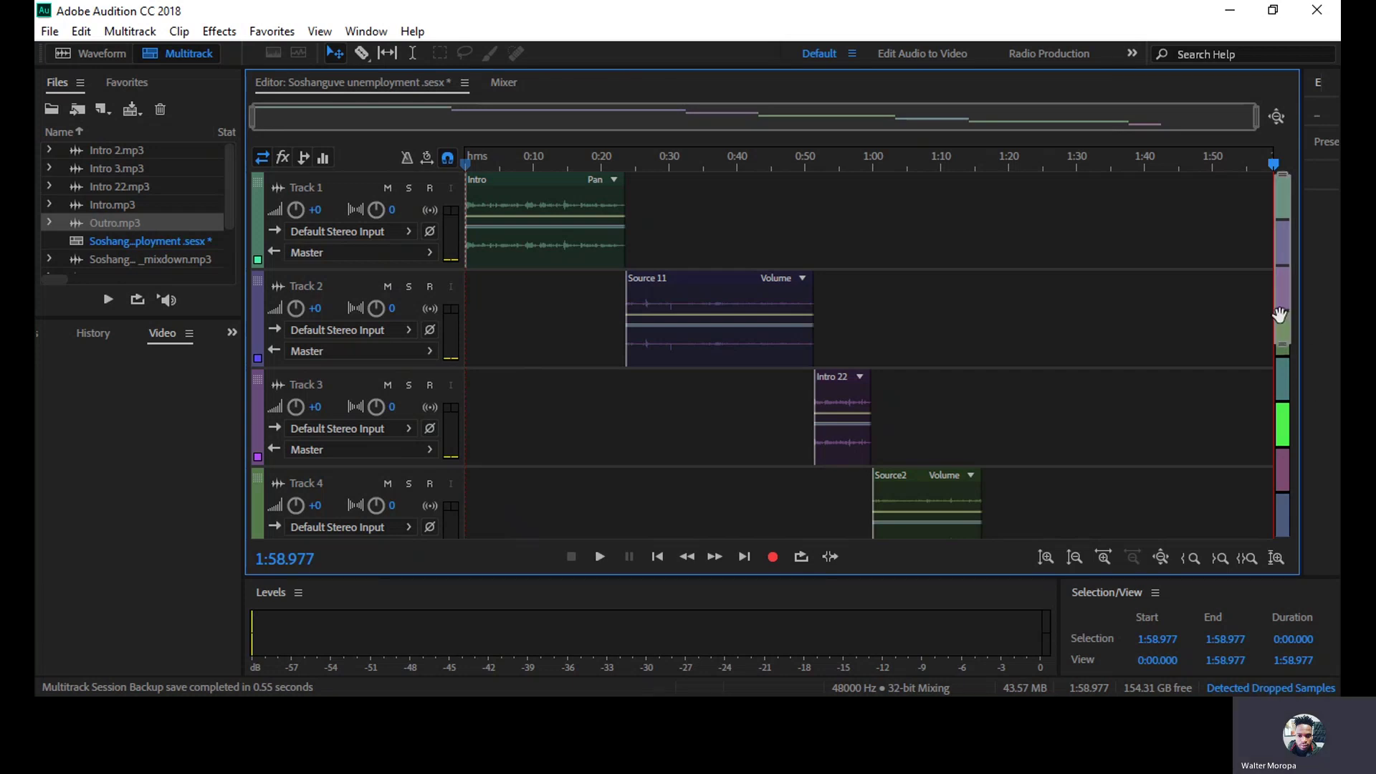
drag(1281, 330, 1295, 466)
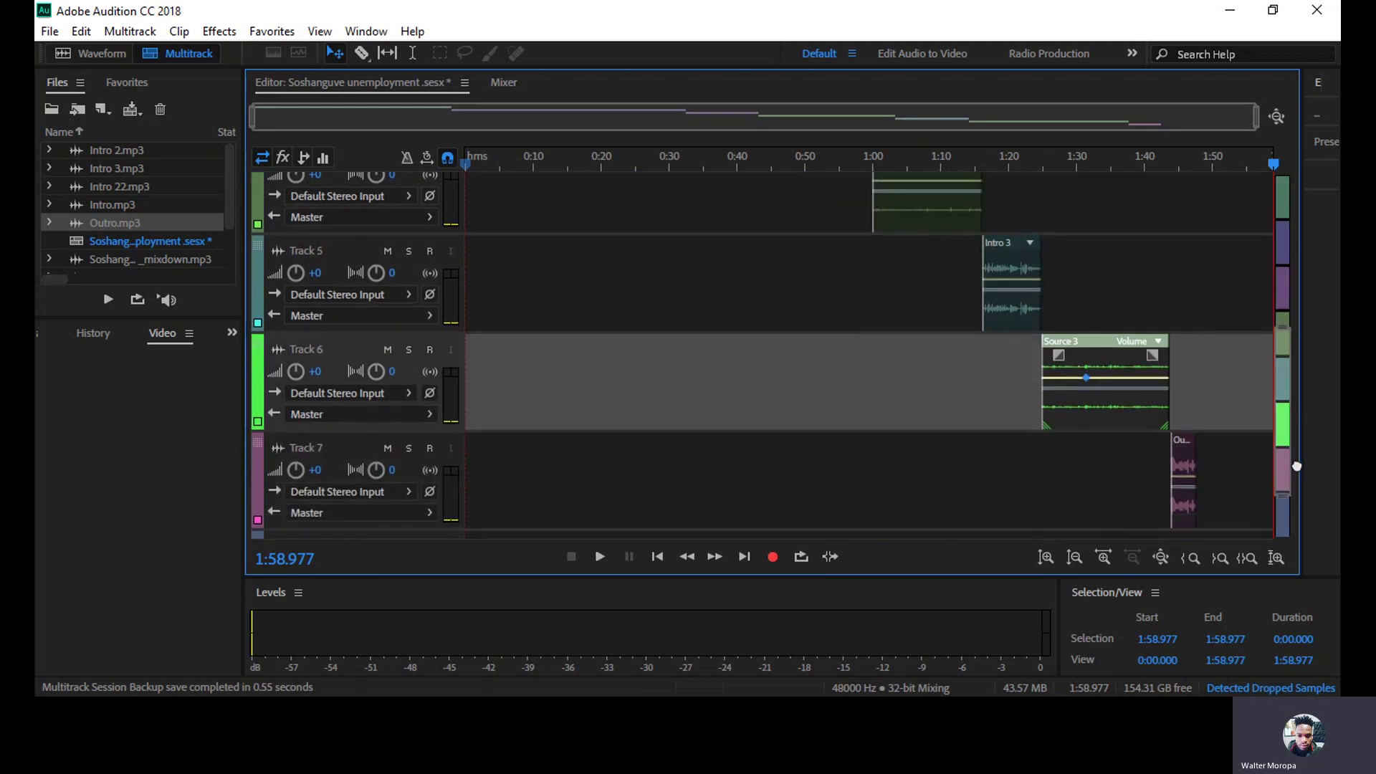
drag(1295, 467, 1285, 297)
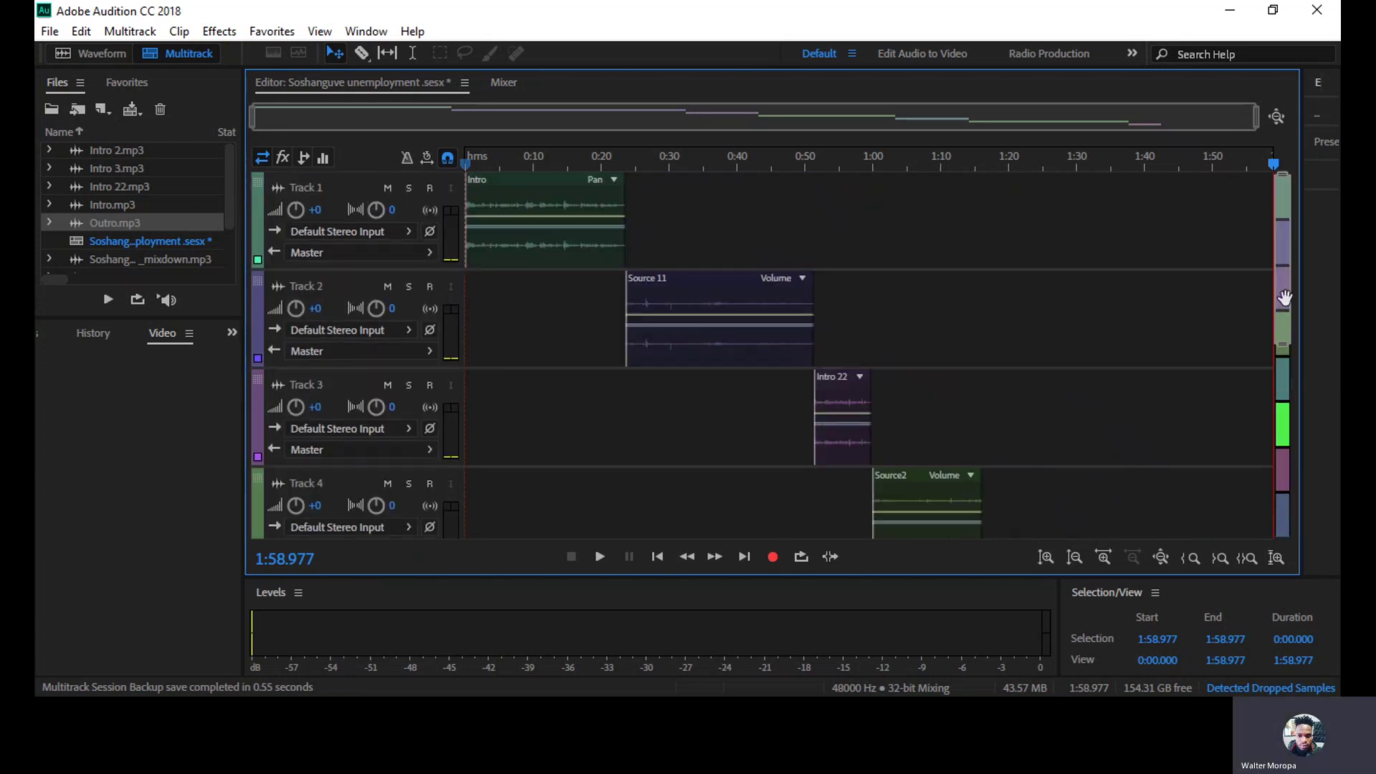